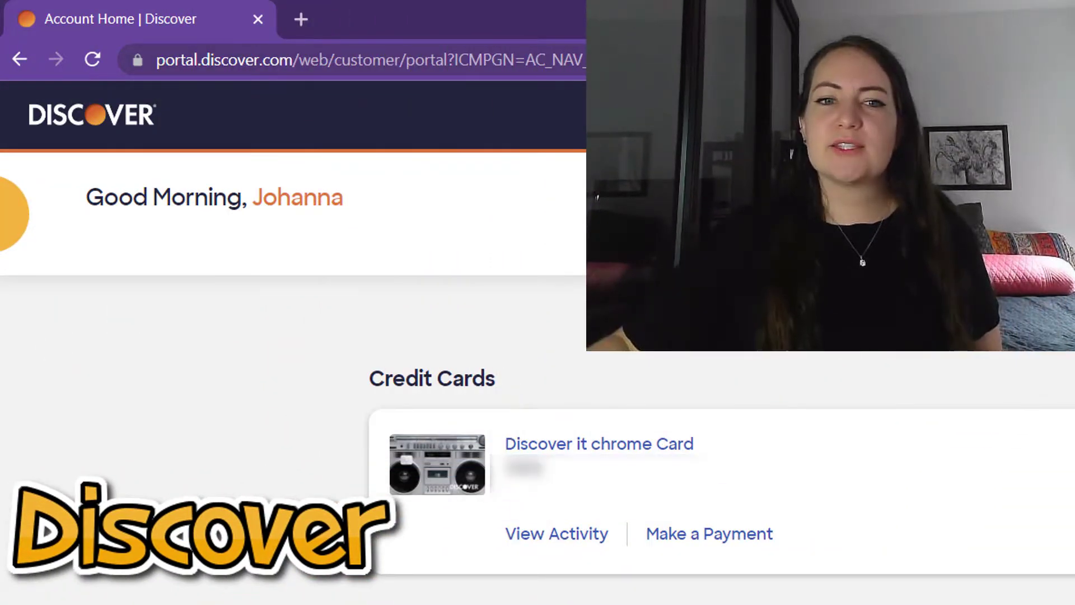
- Open the Discover it chrome Card's Activity & Statements page and show All Available Activity (Last 24 Months)
click(613, 445)
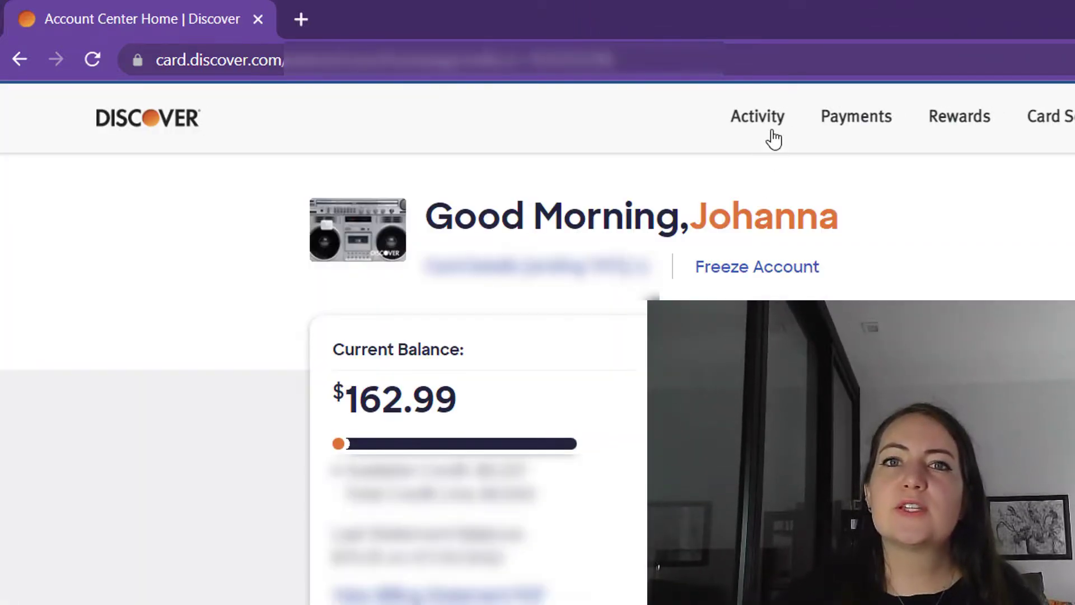
click(775, 138)
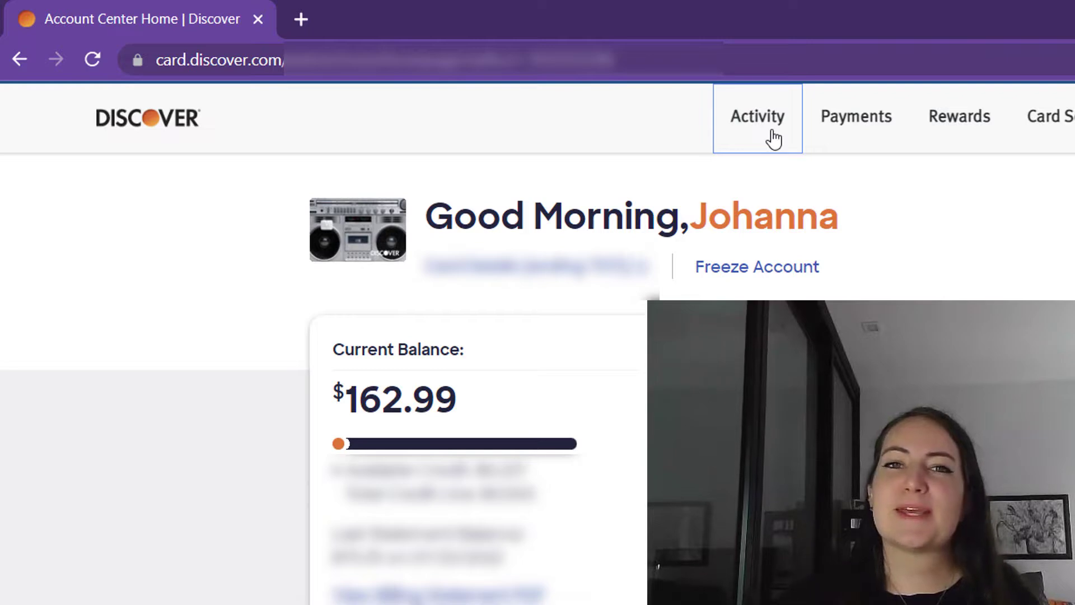
click(776, 128)
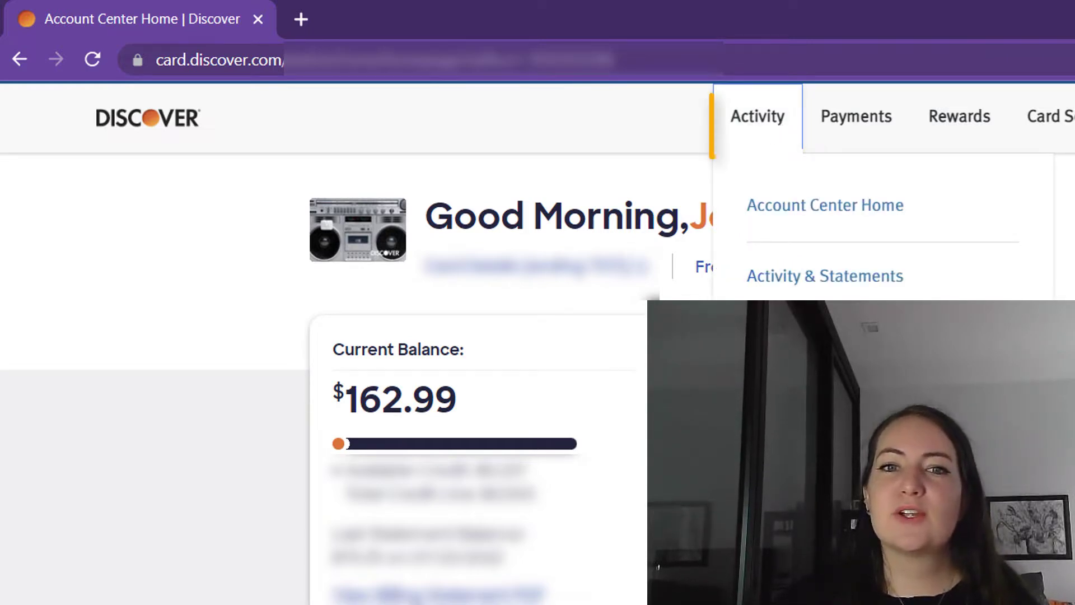
click(839, 286)
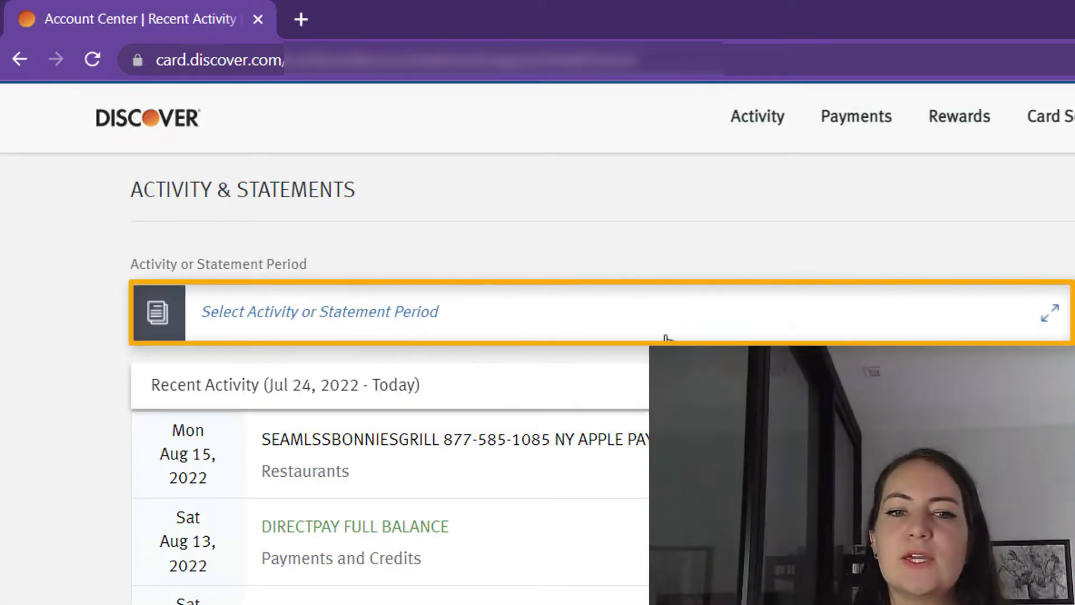
click(784, 329)
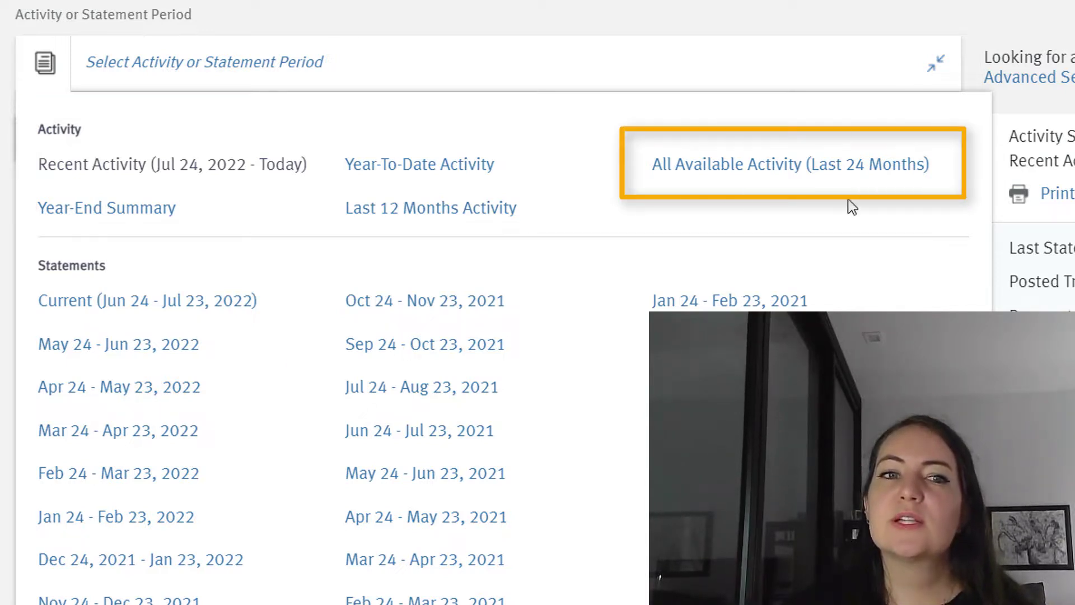
click(855, 174)
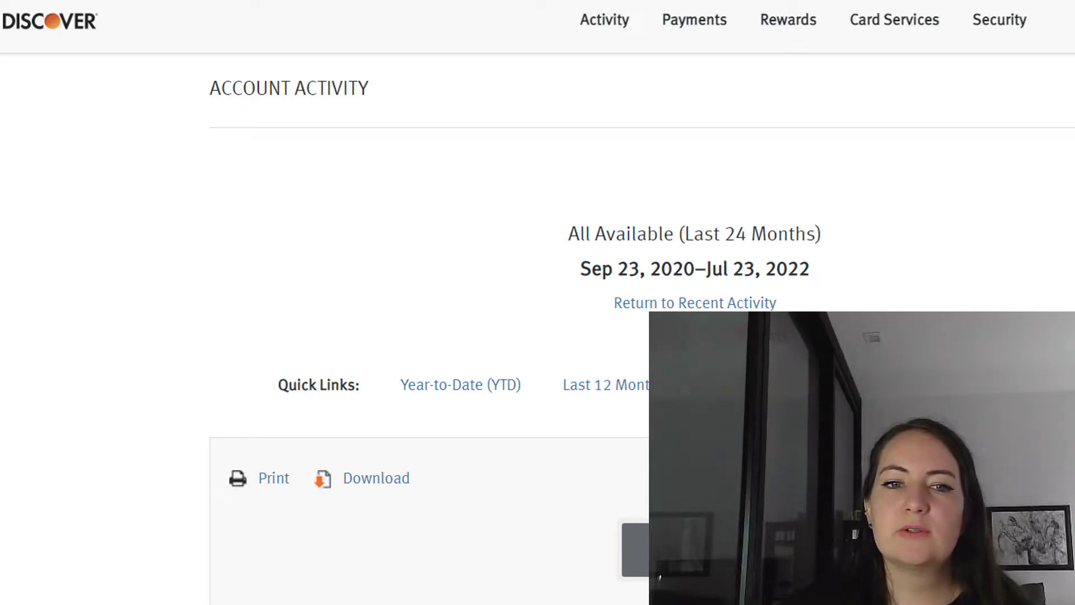
- Download the account activity in Excel format and open the downloaded file
click(356, 481)
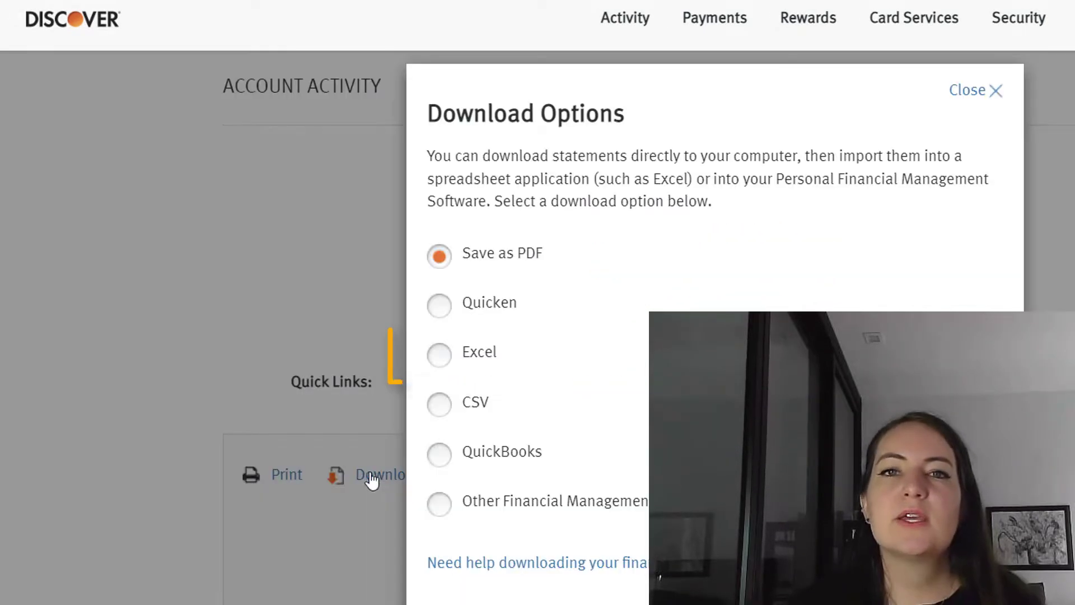
click(482, 363)
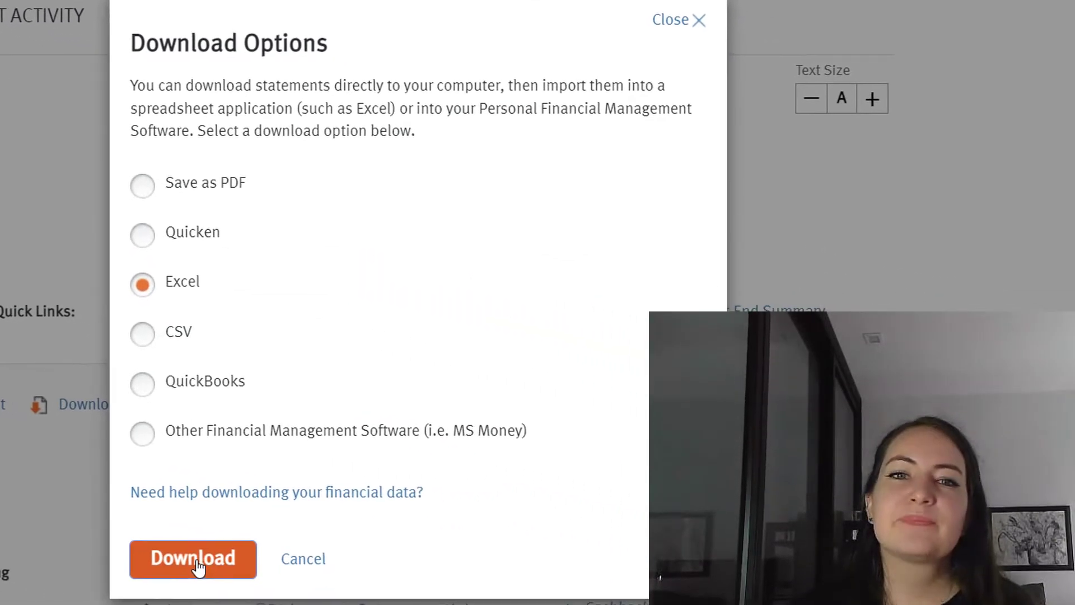
click(197, 560)
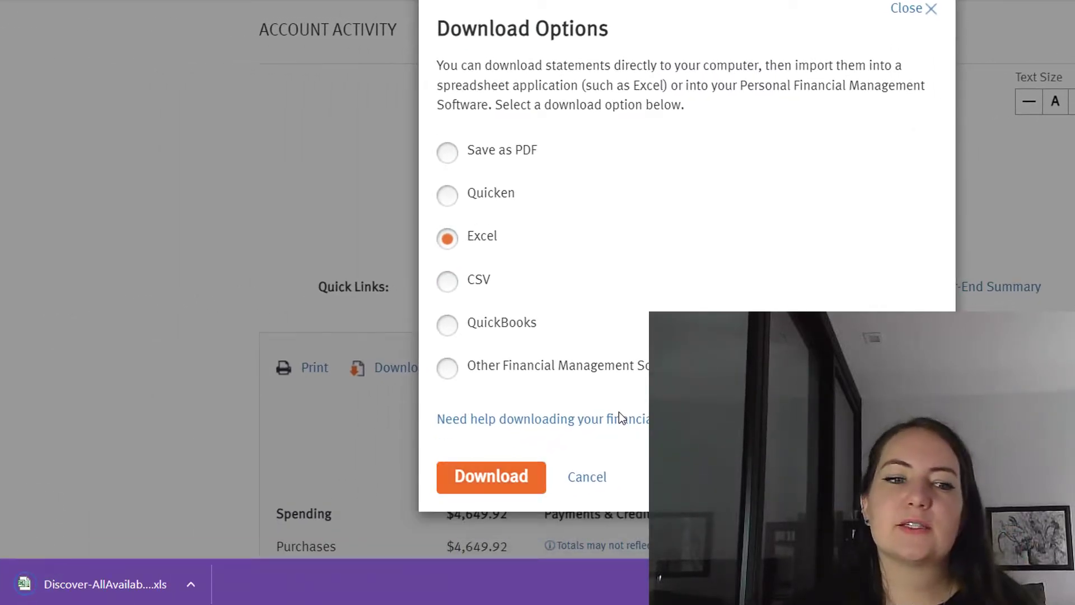
click(149, 583)
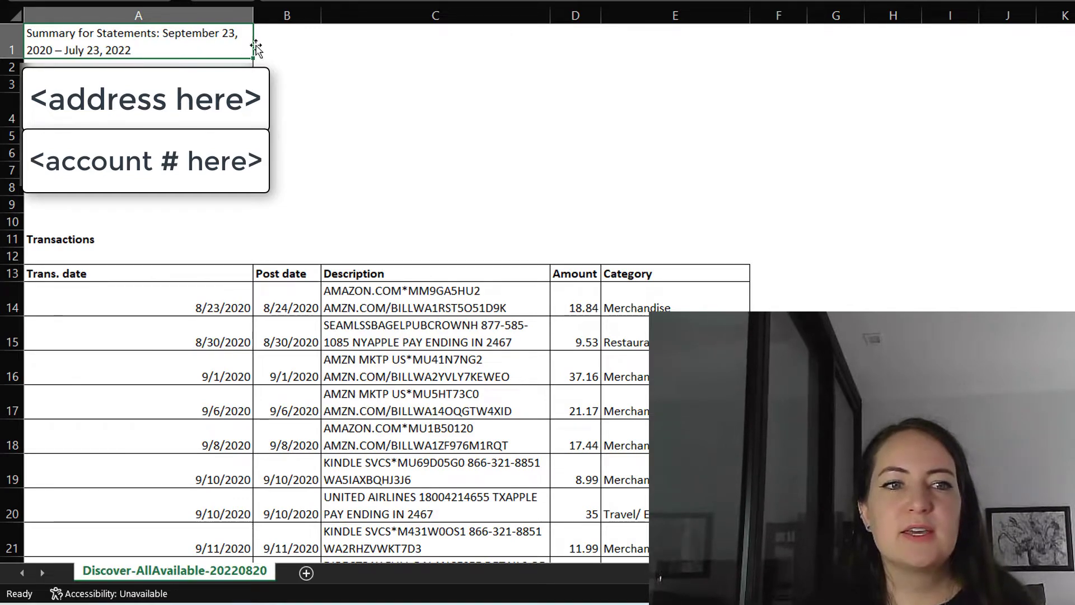
- Examine the exported sheet's summary lines above the transactions and the column headers in row 13
click(200, 61)
key(Down)
key(Down)
key(Down)
key(Down)
key(Down)
key(Down)
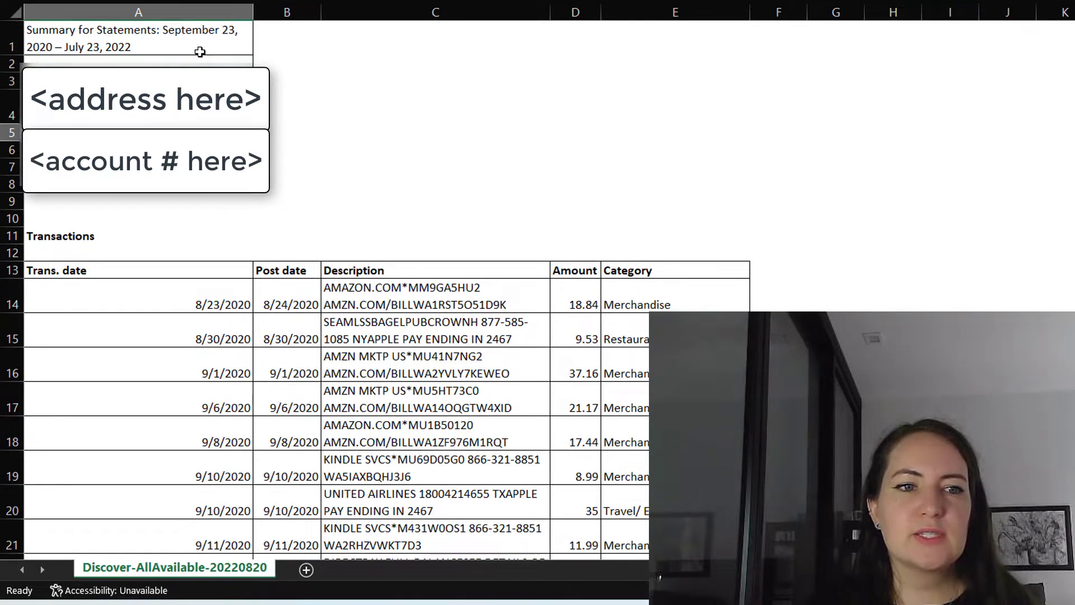
key(Down)
key(Down)
key(Down)
key(Down)
key(Down)
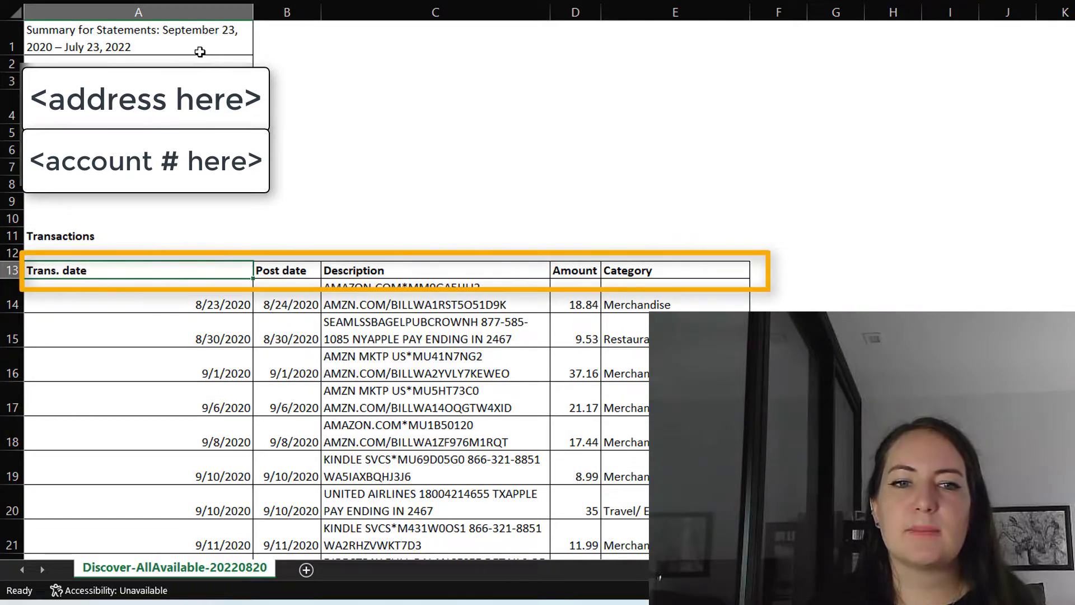
click(199, 52)
key(Down)
key(Down)
key(Down)
key(Down)
key(Down)
key(Down)
key(Down)
key(Down)
key(Down)
key(Down)
key(Down)
key(Down)
key(Down)
key(Down)
key(Down)
key(Down)
key(Up)
key(Up)
key(Up)
key(Up)
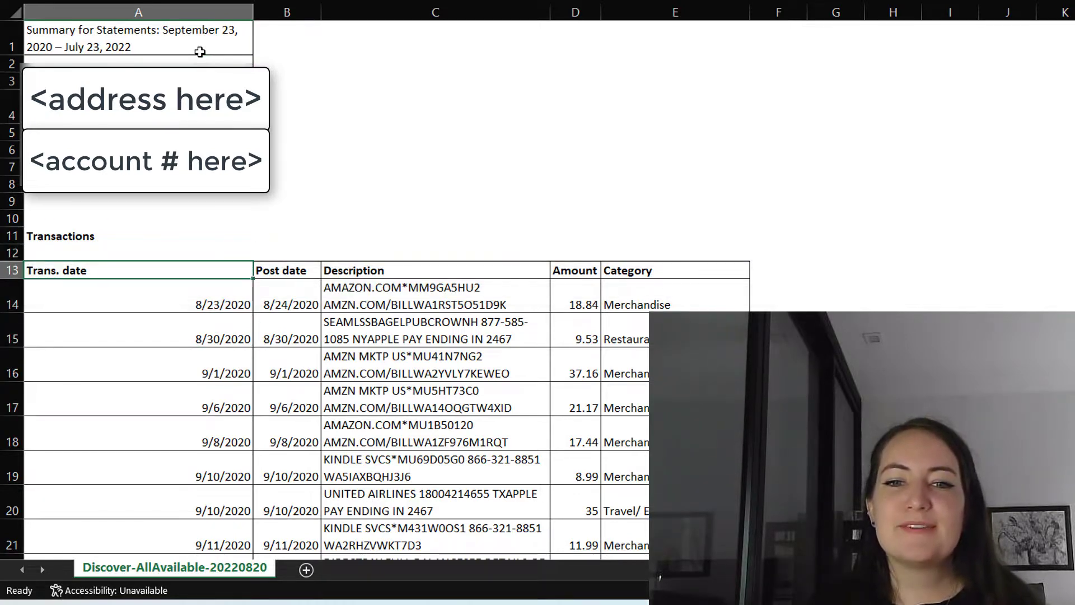
- Create a PivotTable on a new worksheet from the transaction range A13:E189, with Category as the rows
key(ctrl+shift+End)
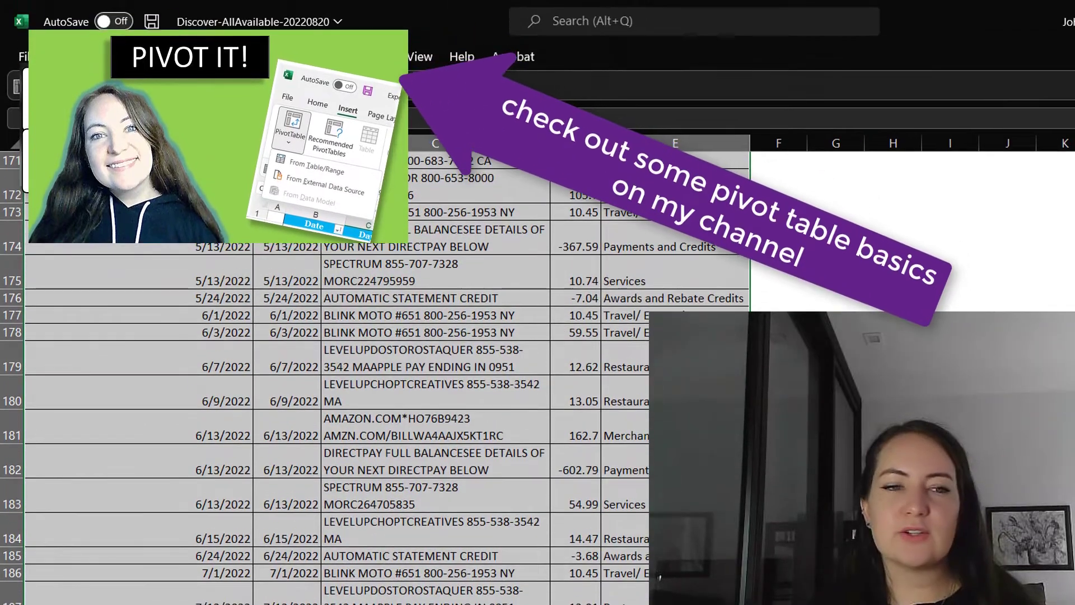
key(alt)
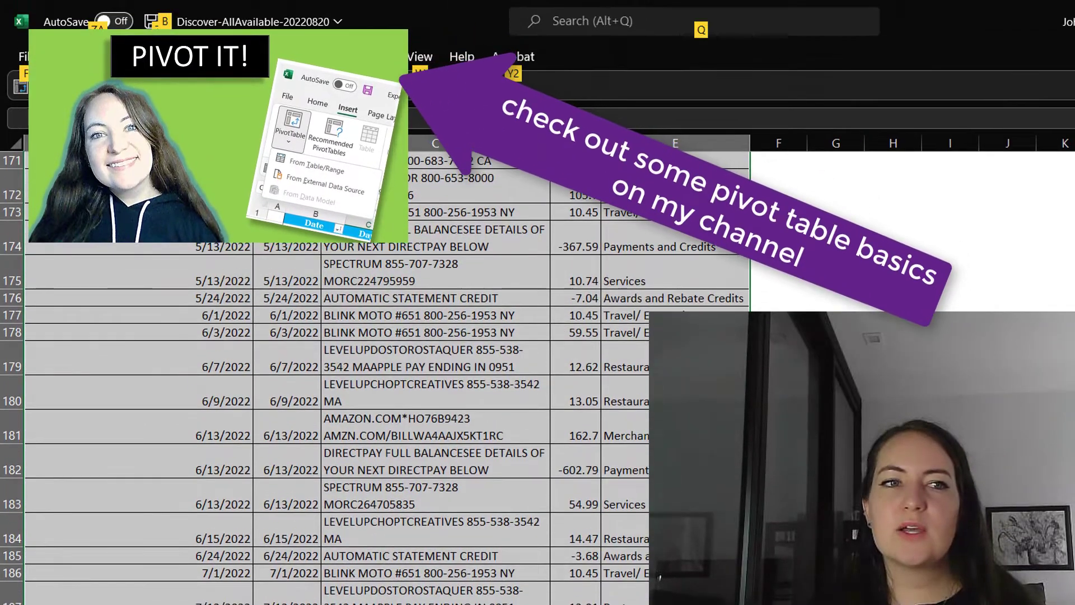
key(1)
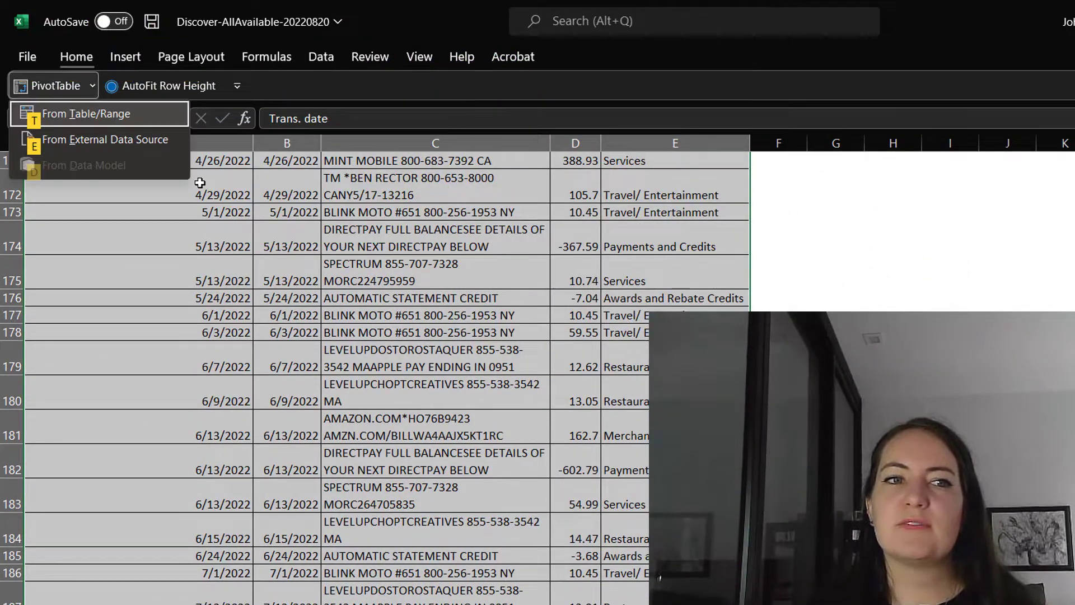
key(t)
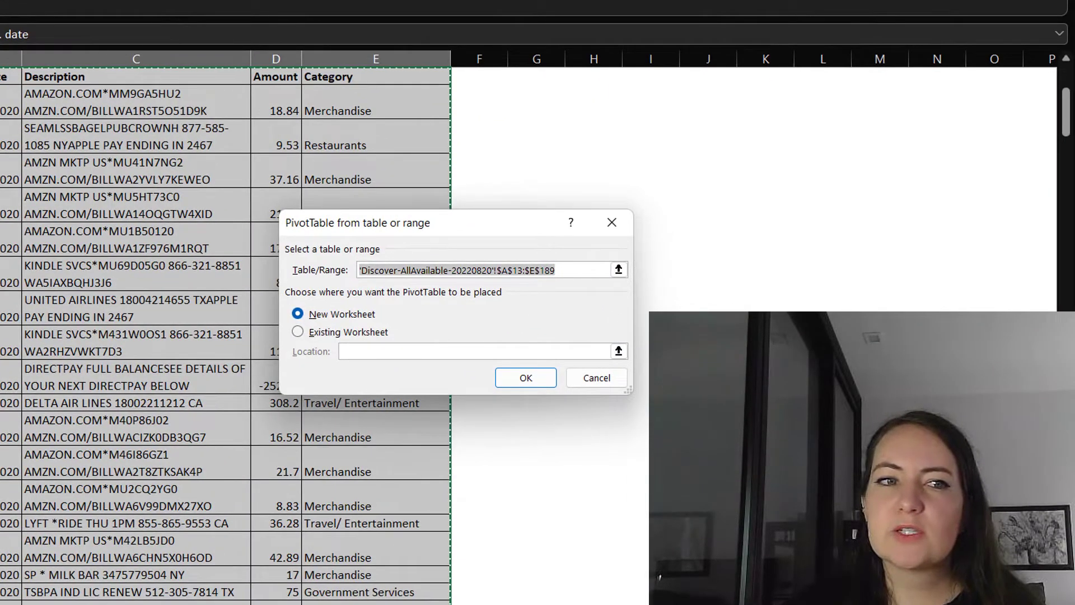
key(Return)
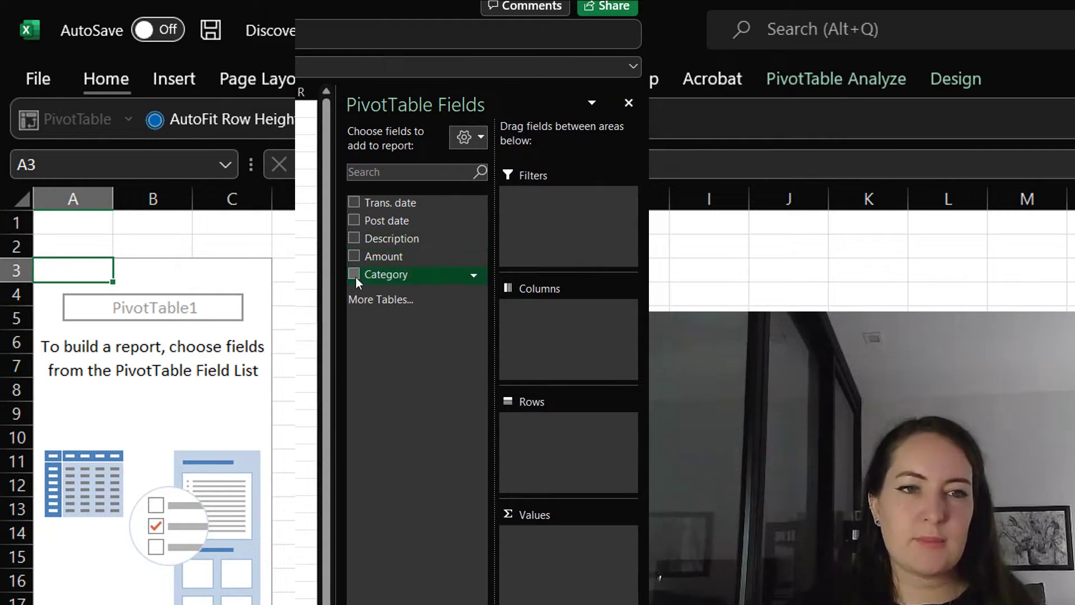
click(355, 275)
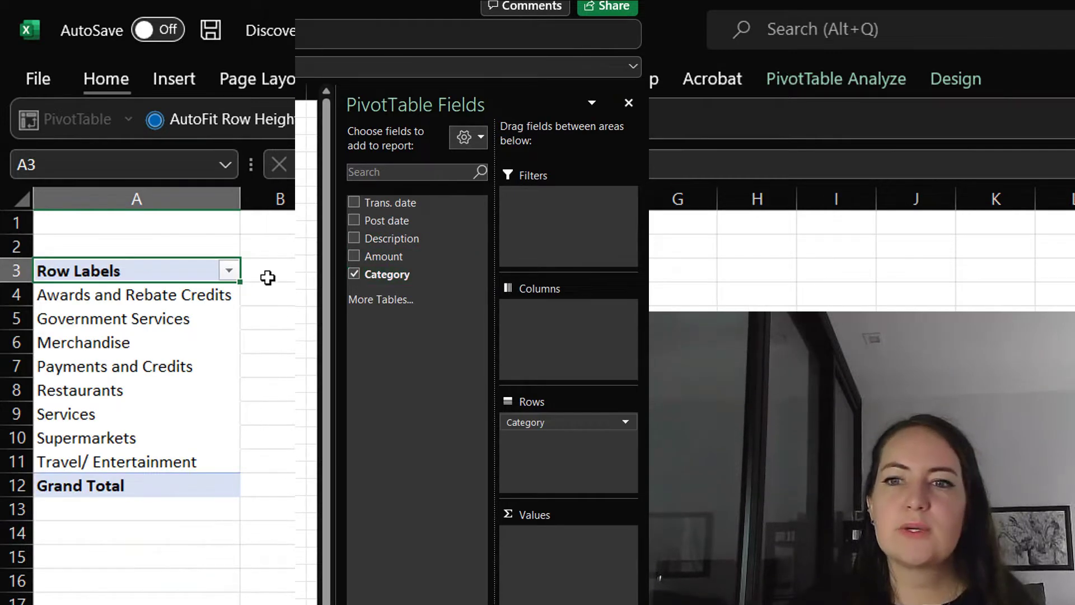
- Copy the category PivotTable to cell C3 and make the copy list Description in its rows instead of Category
shift+click(168, 485)
key(ctrl+c)
click(358, 274)
key(ctrl+v)
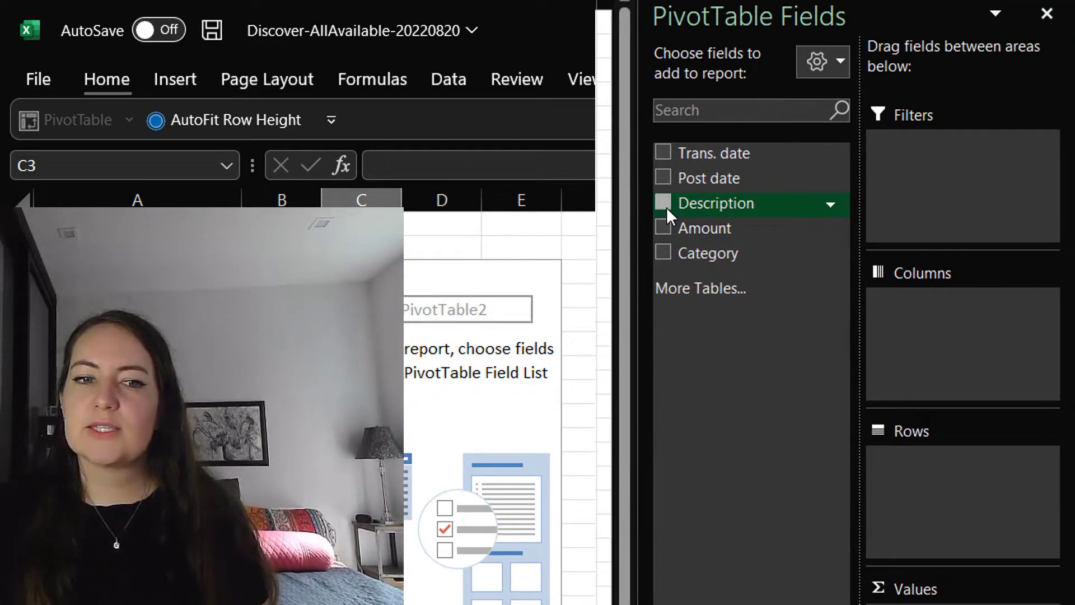
click(665, 203)
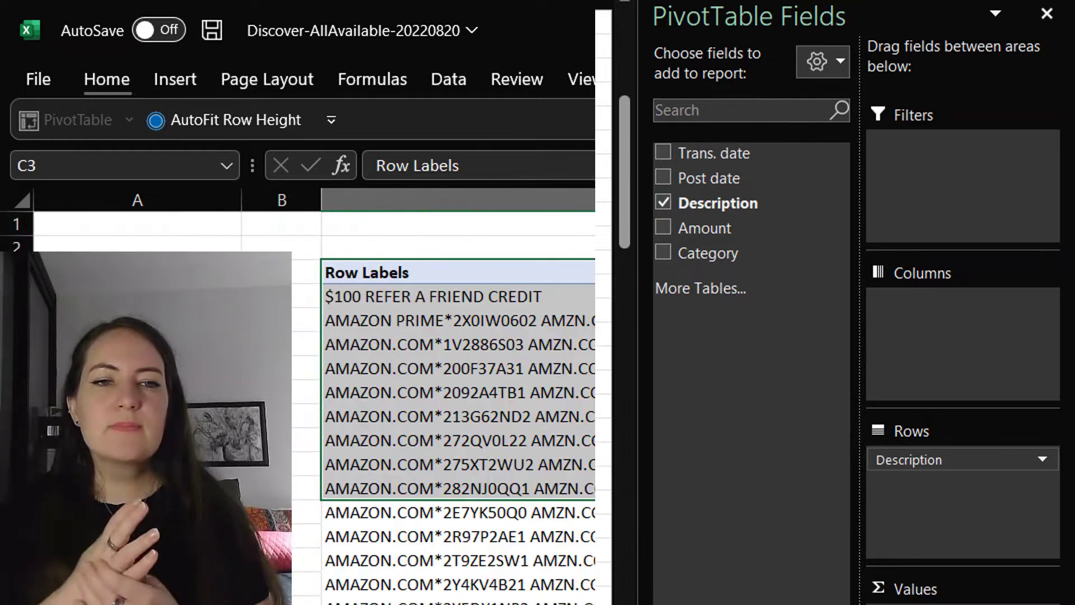
scroll(458, 408, down, 10)
scroll(458, 408, up, 10)
- Examine the category list from Awards and Rebate Credits to Travel/ Entertainment, singling out the Awards and Rebate Credits and Payments and Credits rows
click(137, 272)
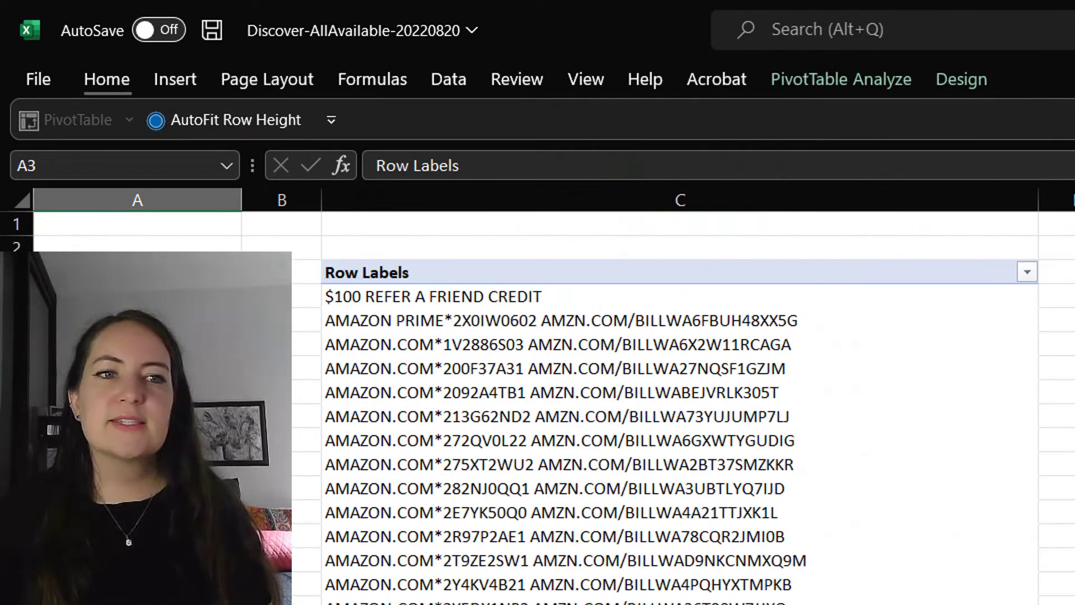
click(137, 296)
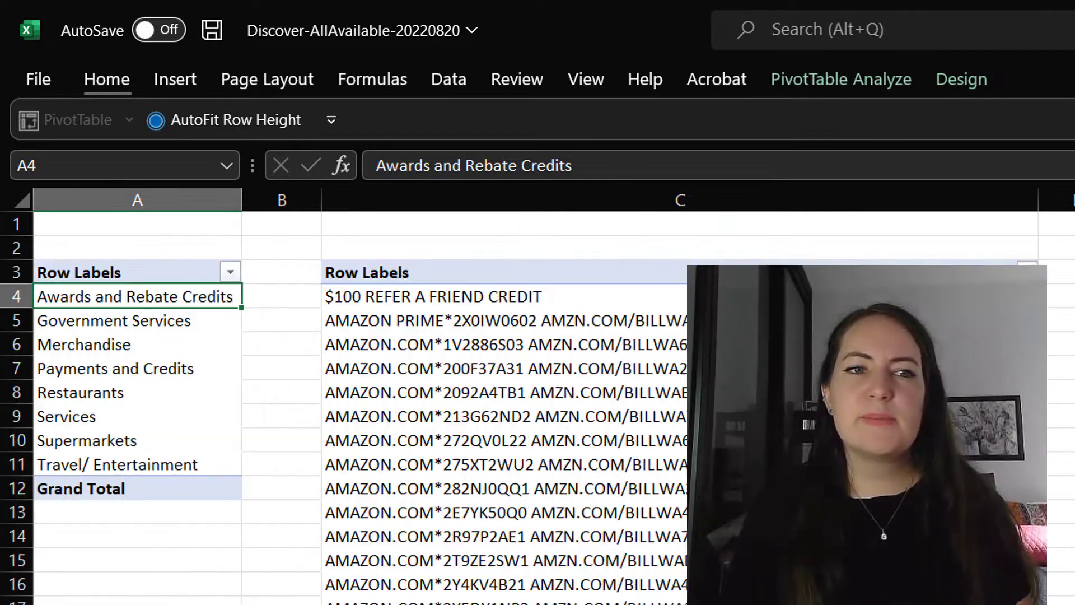
key(shift+Down)
key(shift+Down)
key(shift+Down)
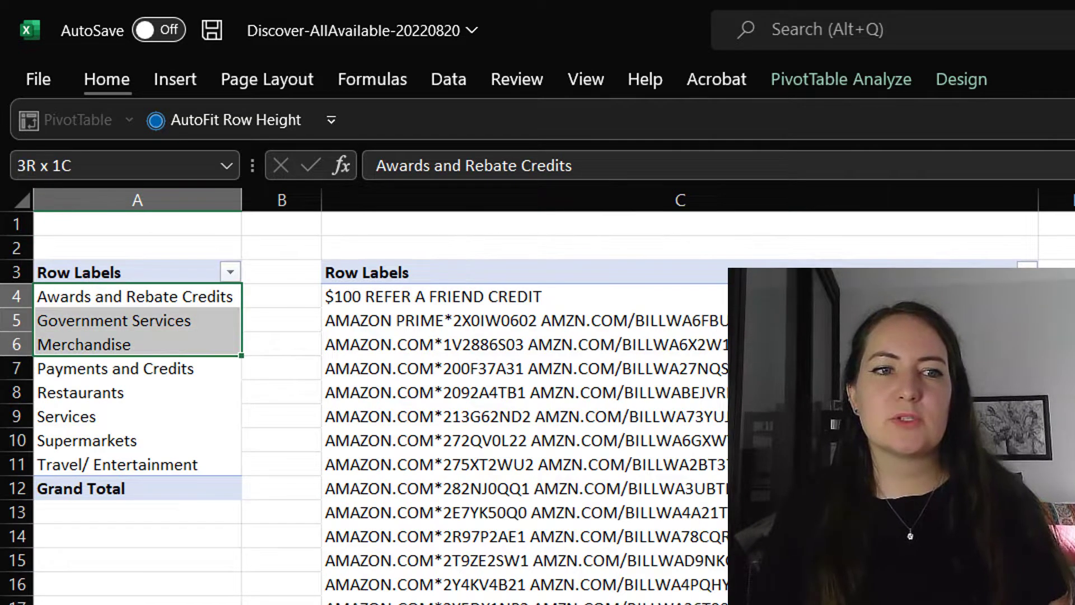
key(shift+Down)
key(shift+Down)
key(shift+Down)
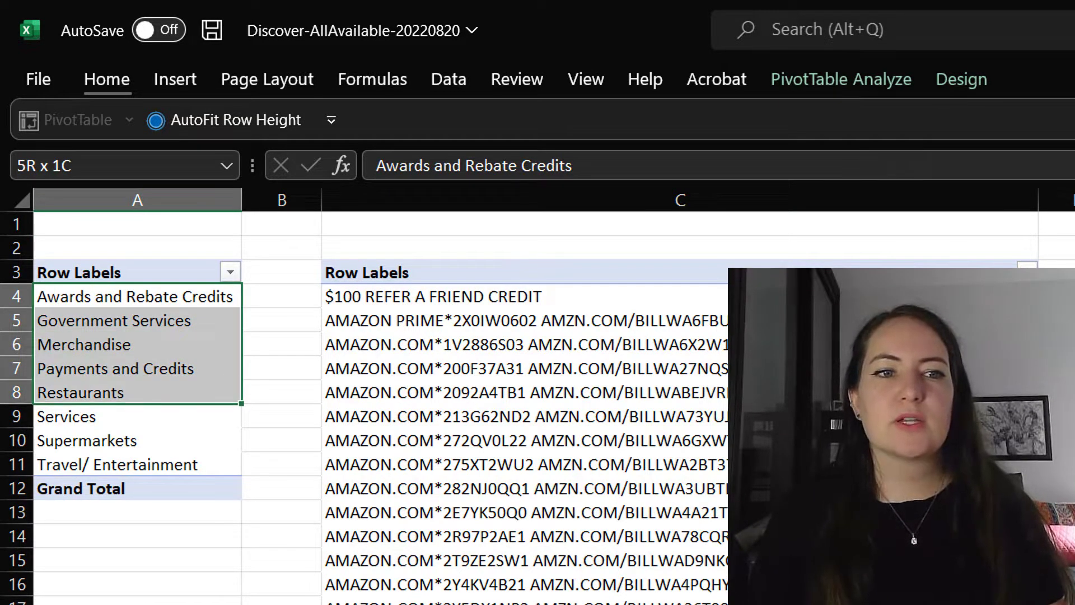
key(shift+Down)
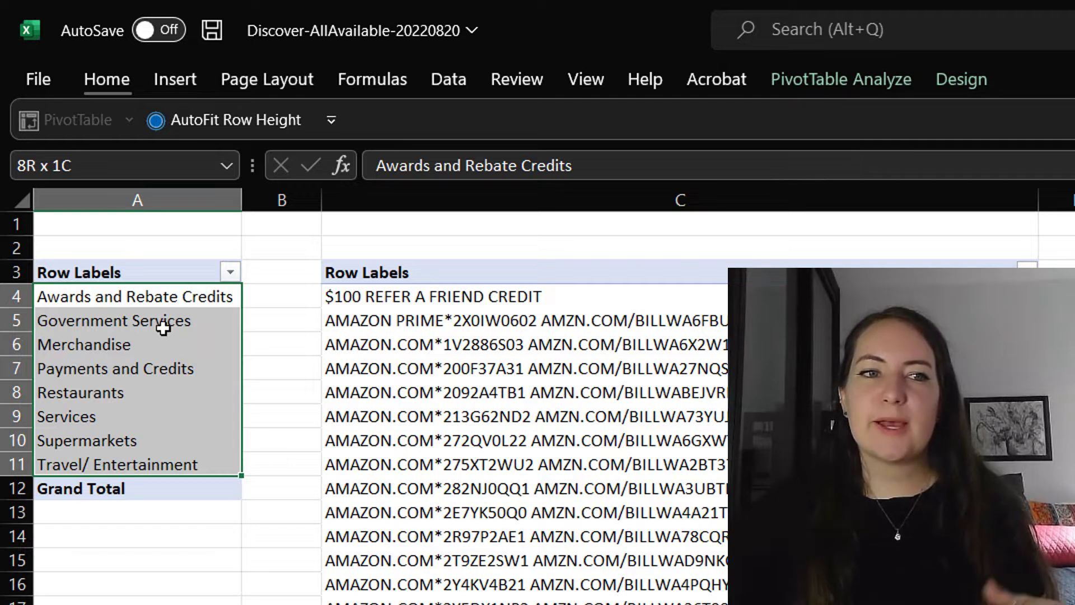
click(156, 300)
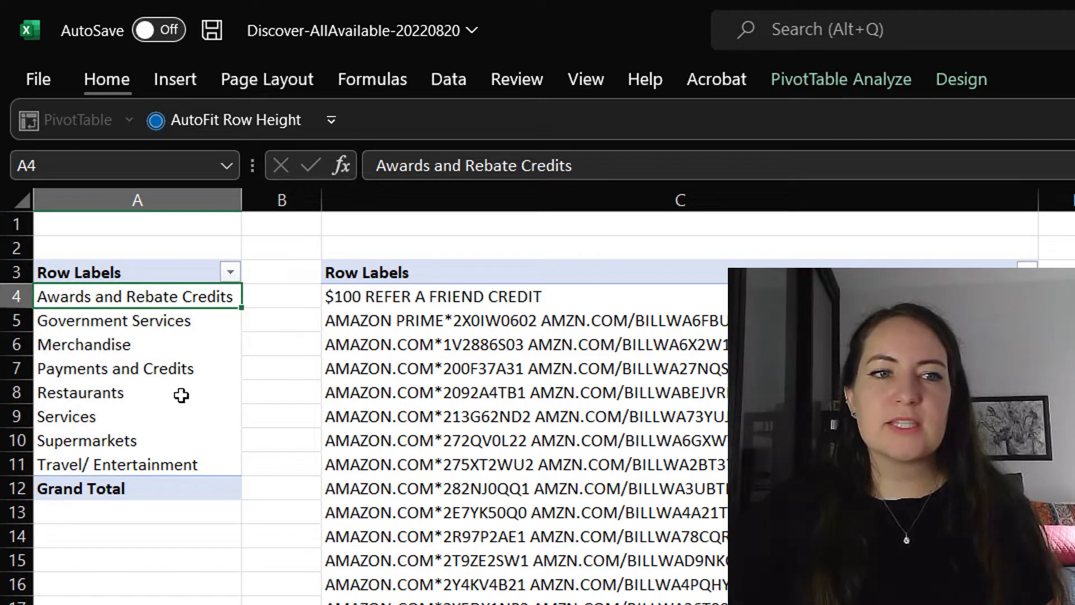
click(187, 373)
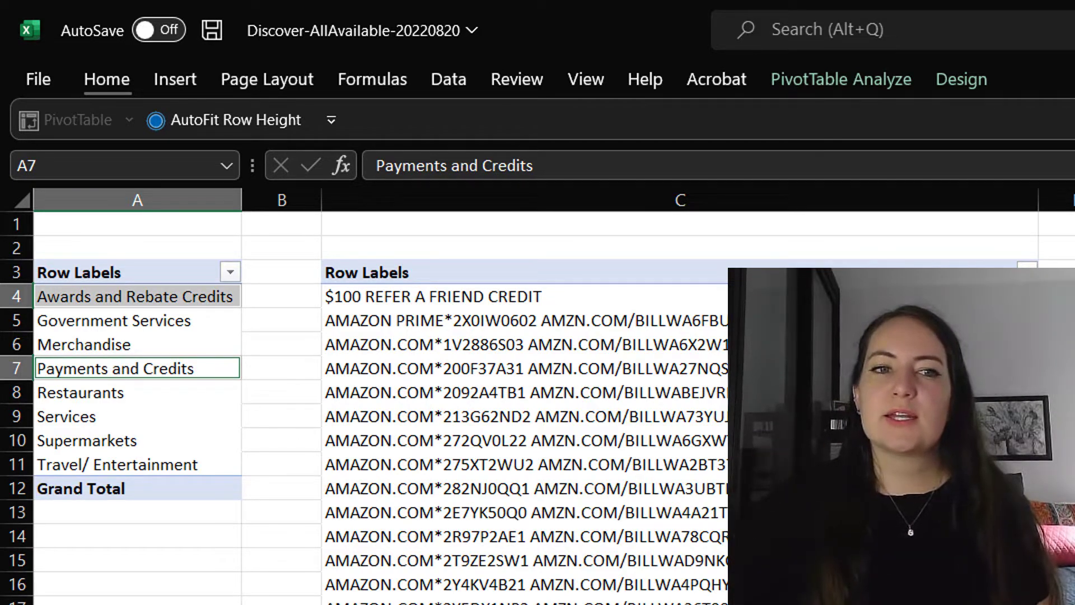
- Add filters to the transaction table's headers and filter the Amount column to show only negative amounts
key(ctrl+Page_Down)
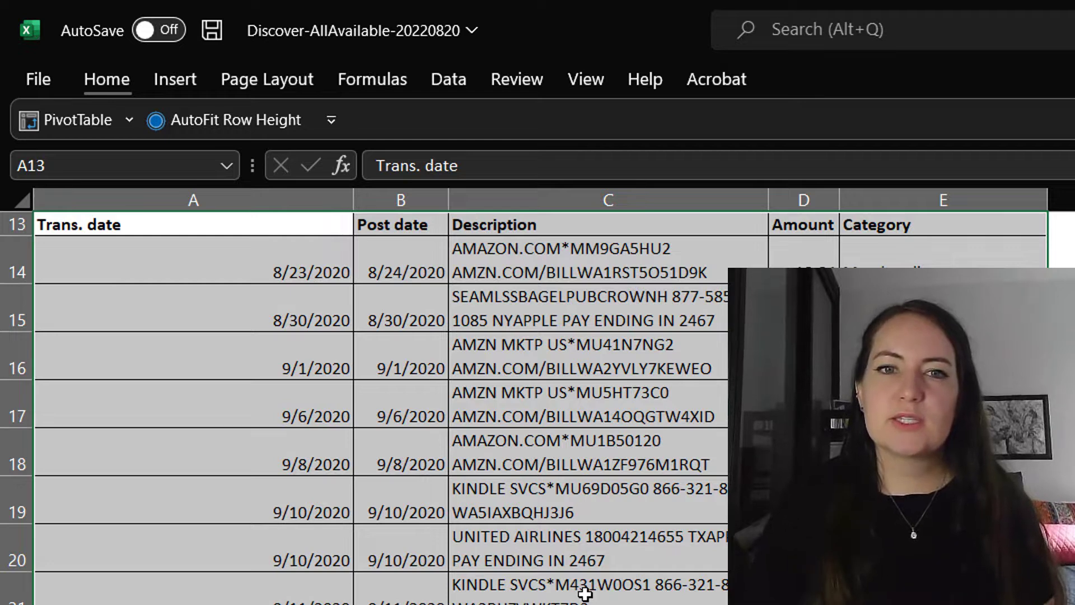
key(ctrl+shift+l)
key(Right)
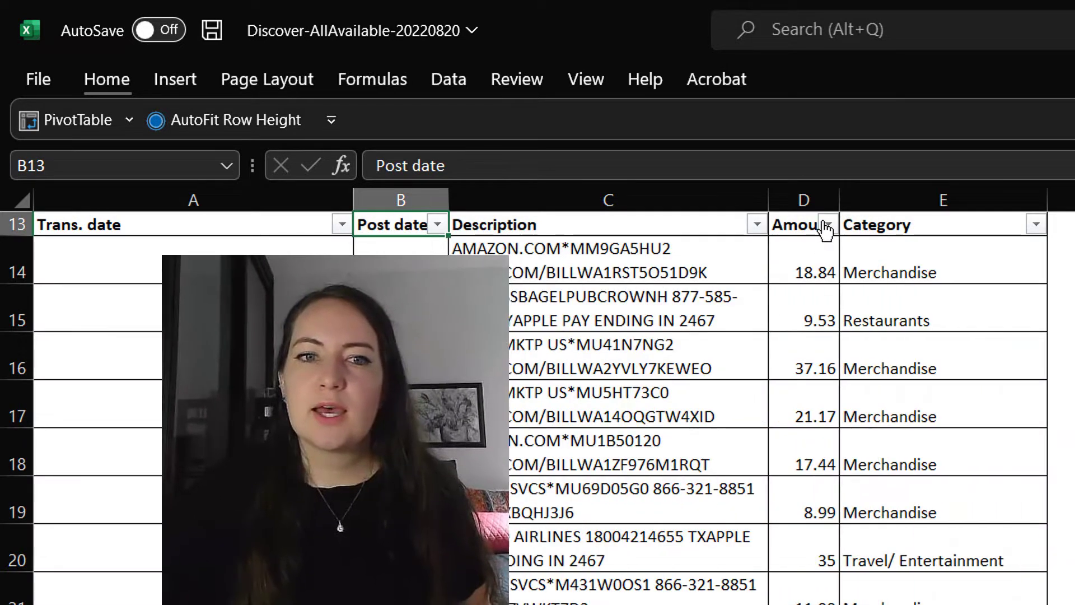
click(828, 224)
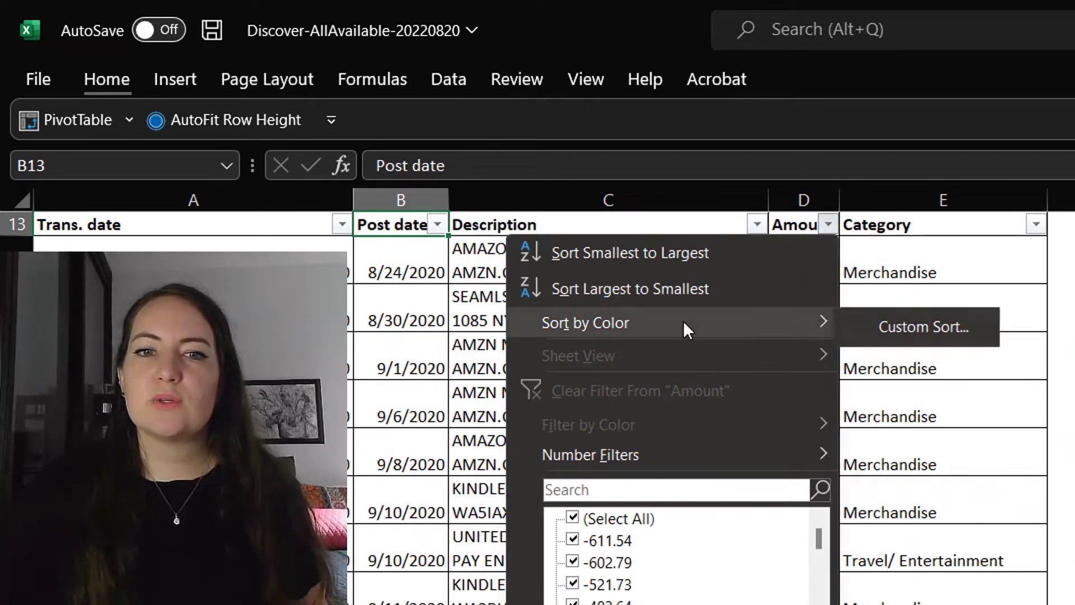
mouse_move(692, 461)
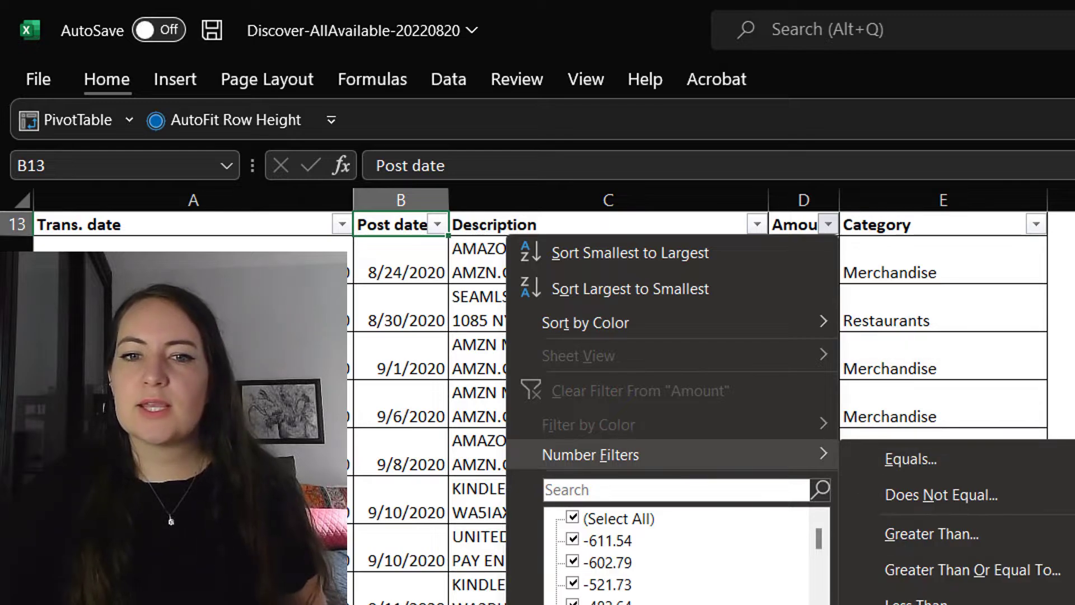
click(1019, 602)
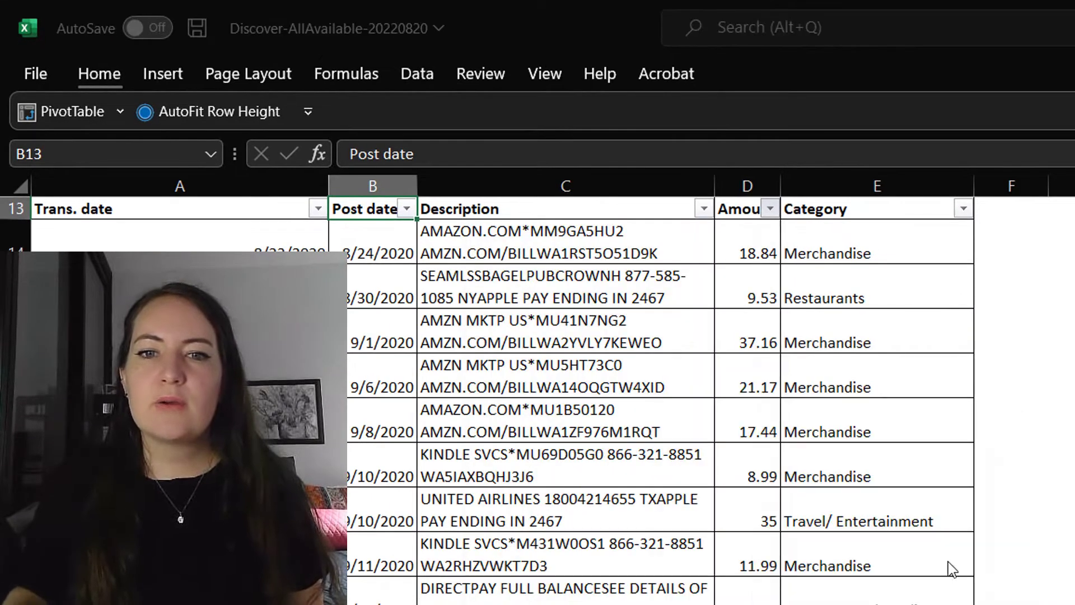
key(Return)
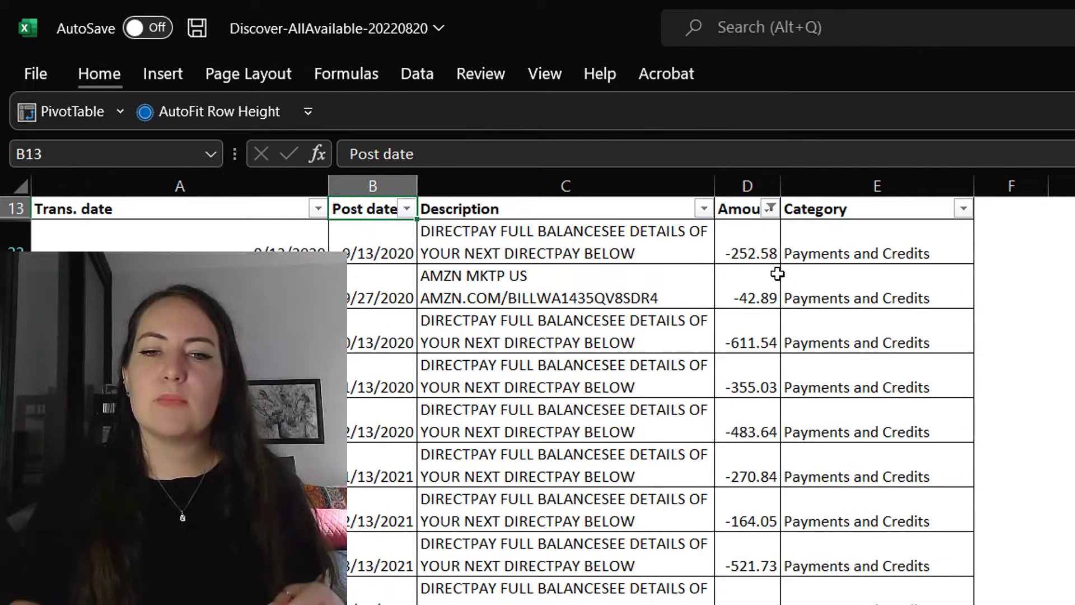
- Check the Category values of the filtered negative-amount transactions from start to end of the list
click(775, 270)
key(Right)
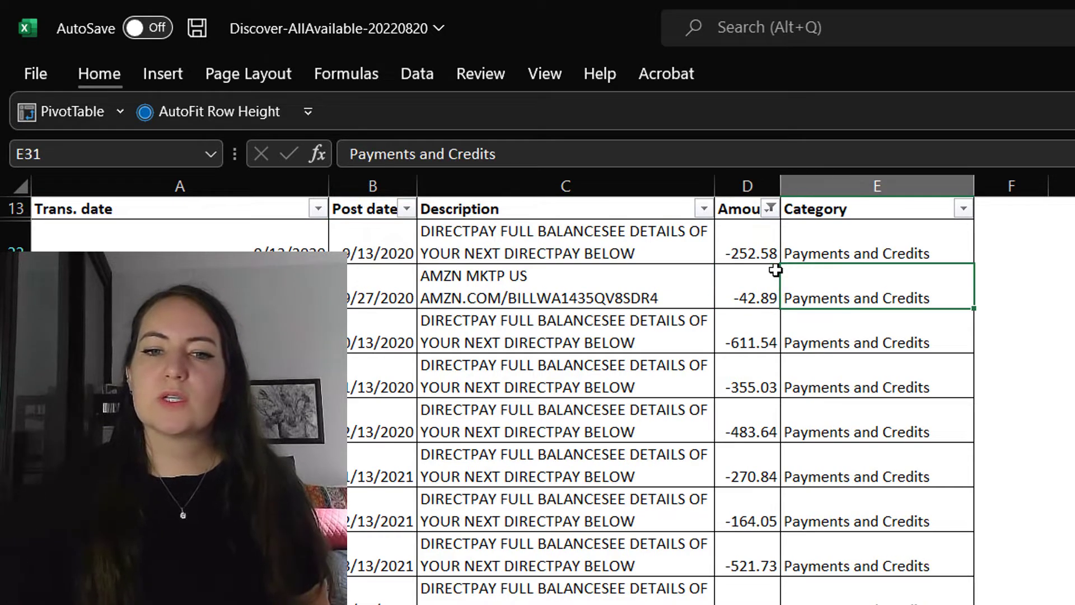
key(ctrl+Down)
key(ctrl+Up)
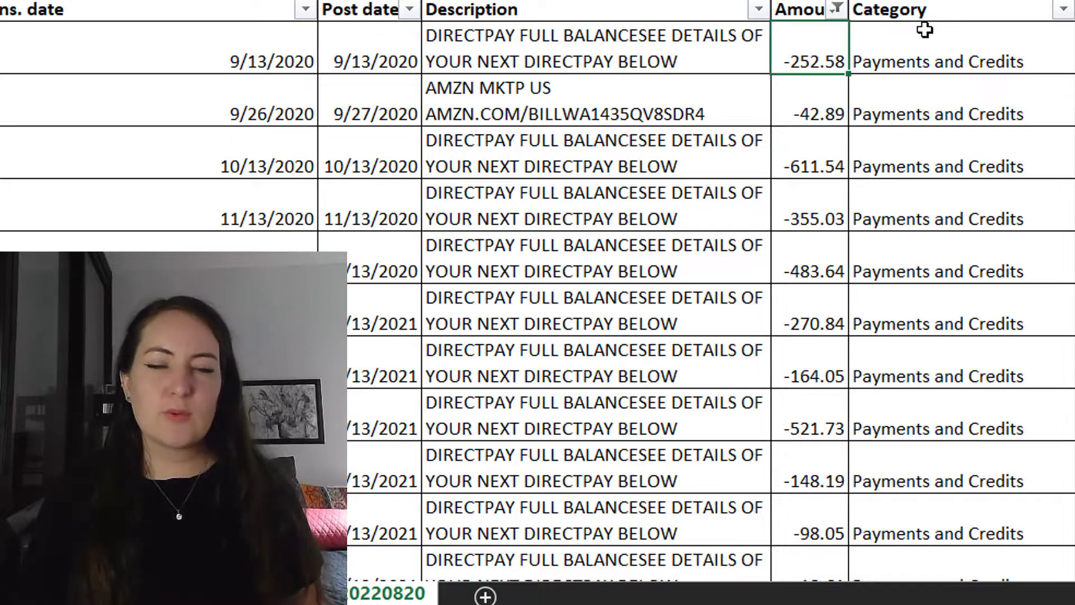
- Undo the Amount filter and filter the Category column to Awards and Rebate Credits and Payments and Credits
key(ctrl+z)
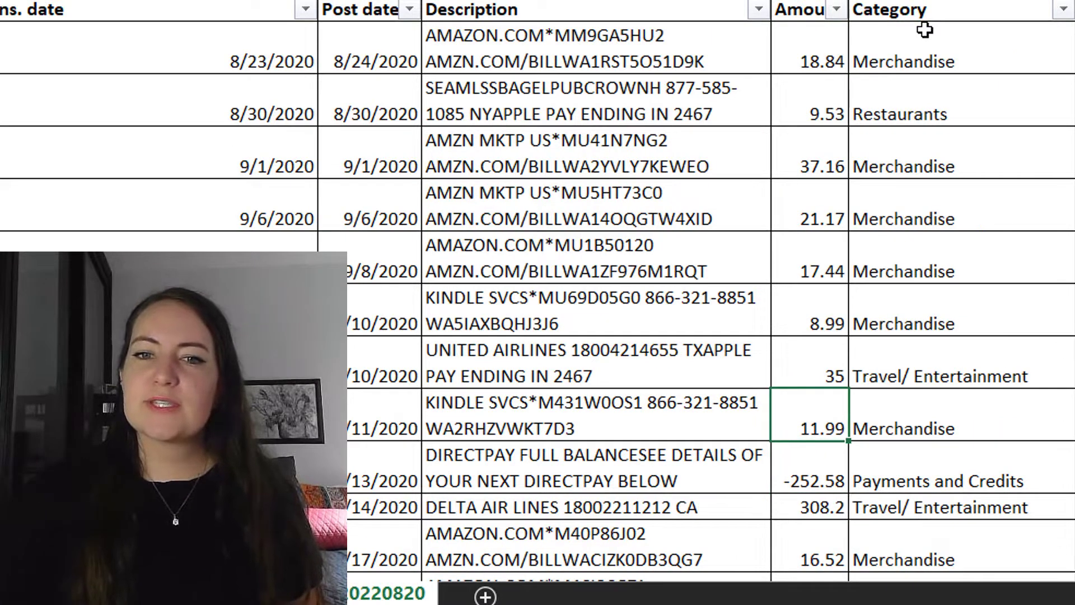
click(1062, 9)
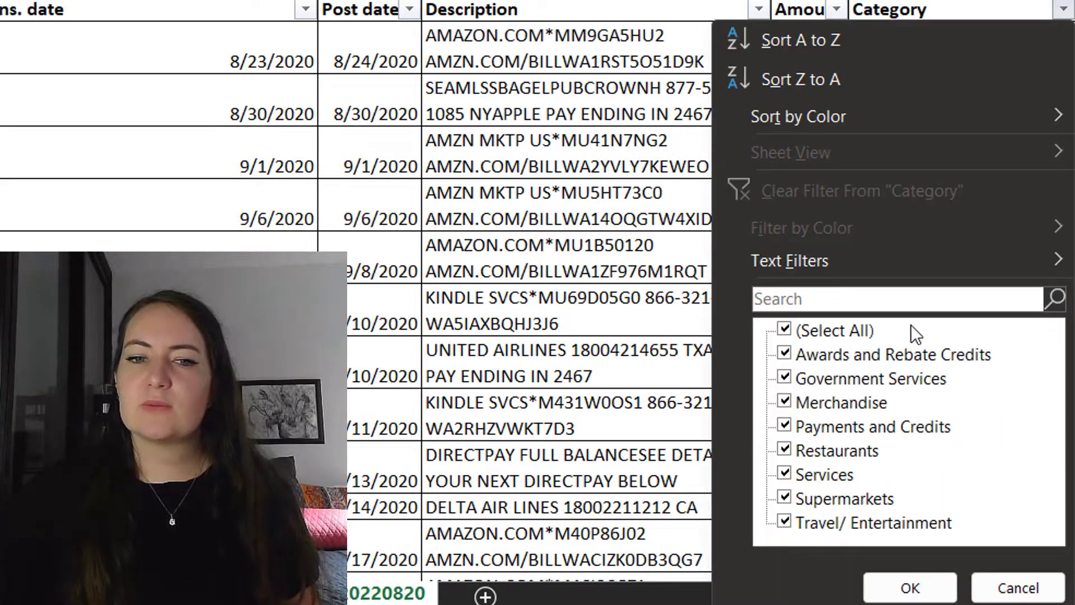
click(872, 333)
click(871, 355)
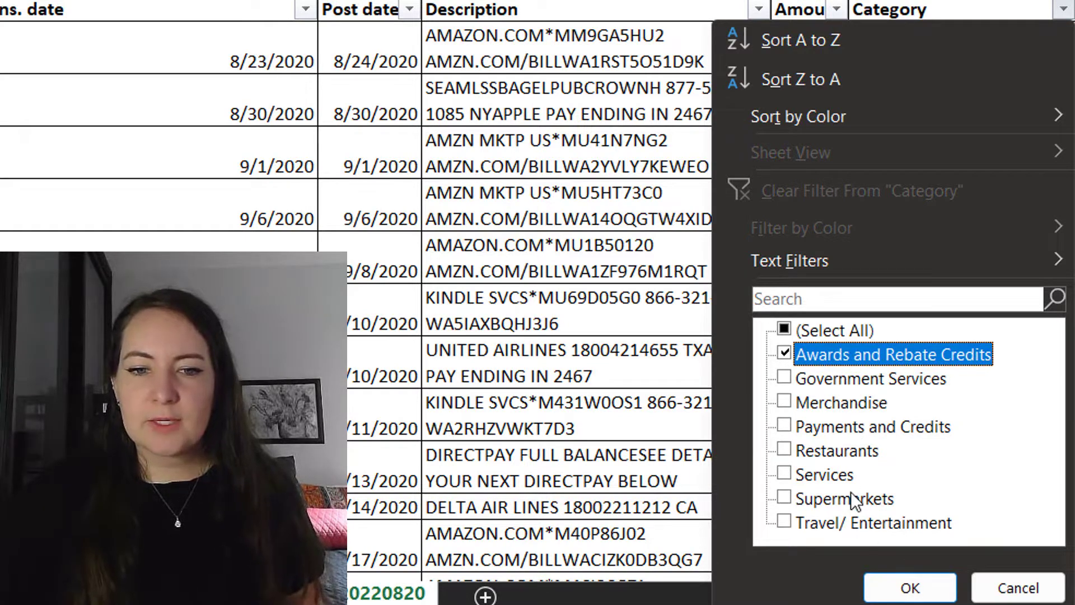
click(886, 429)
click(913, 588)
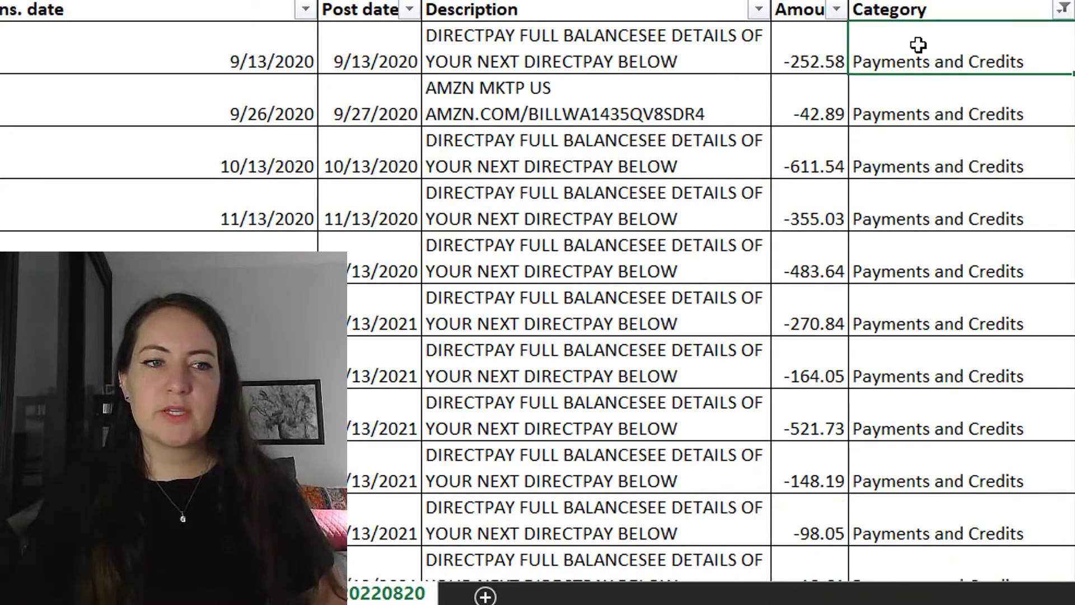
- Delete all the filtered credit and payment rows below the transaction header, from row 22 through row 188
key(shift+space)
key(ctrl+shift+Down)
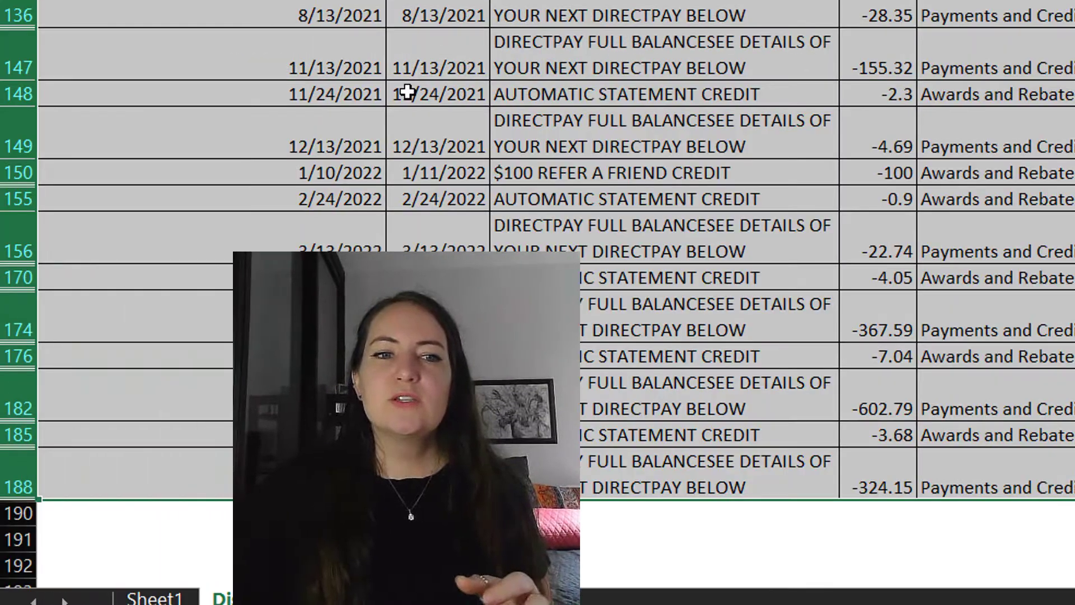
click(431, 79)
scroll(226, 98, up, 3)
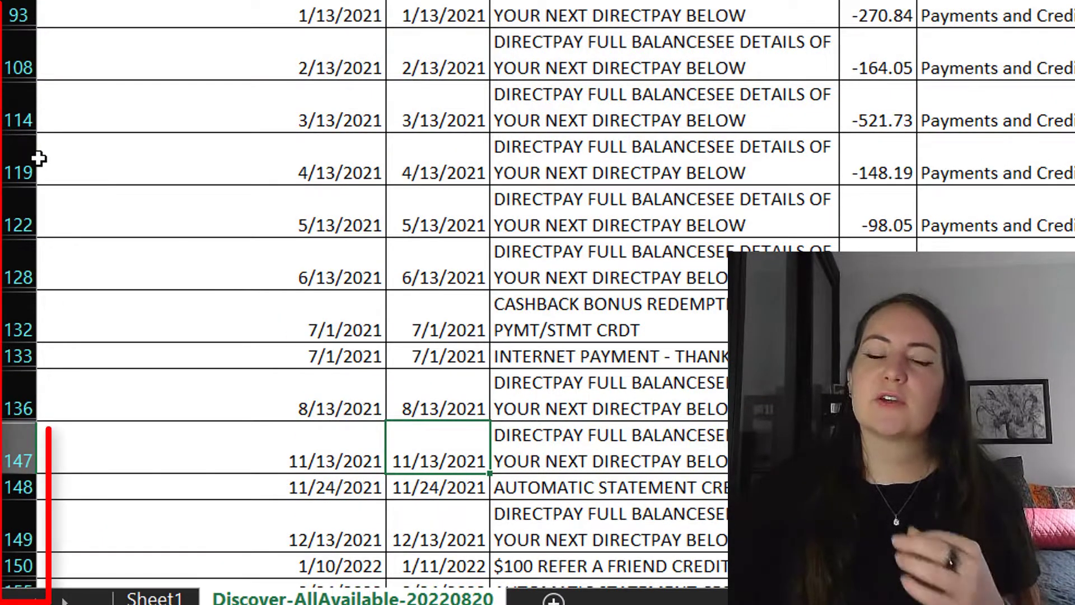
scroll(117, 132, down, 2)
scroll(119, 131, down, 2)
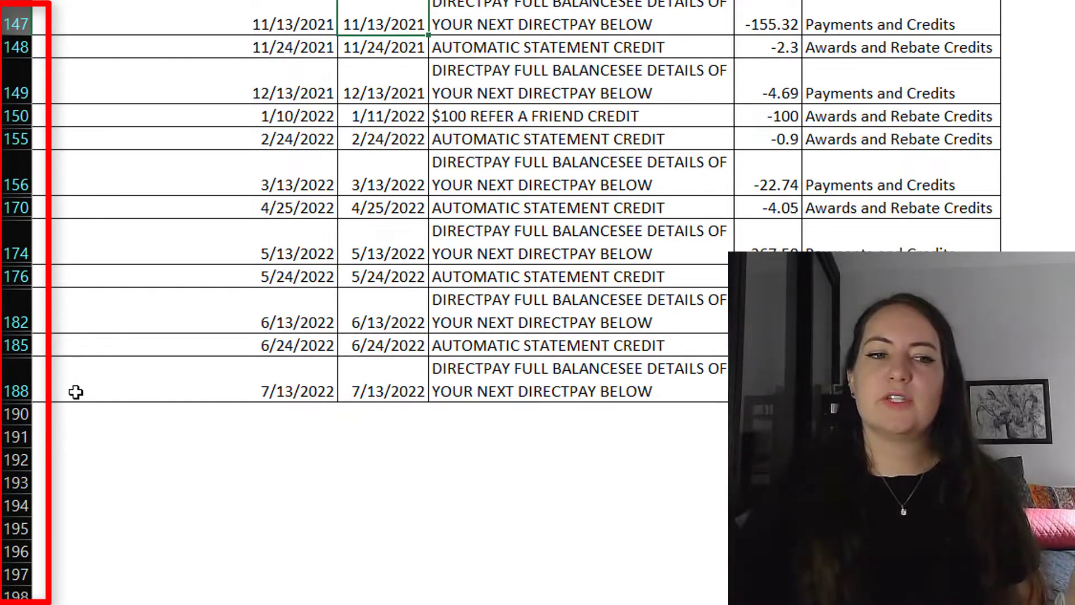
click(75, 392)
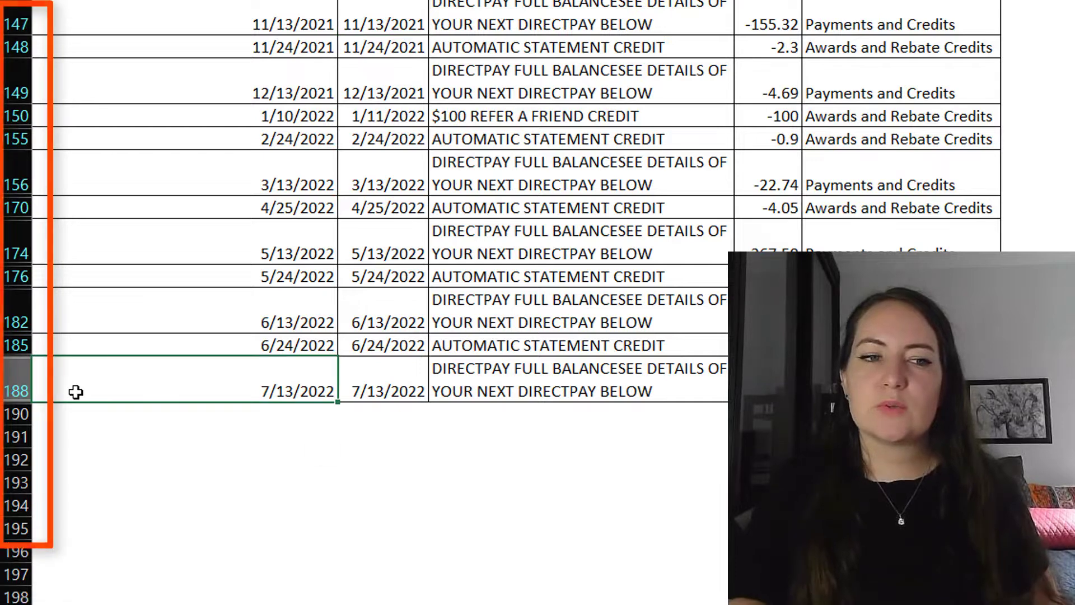
key(shift+space)
key(ctrl+shift+Up)
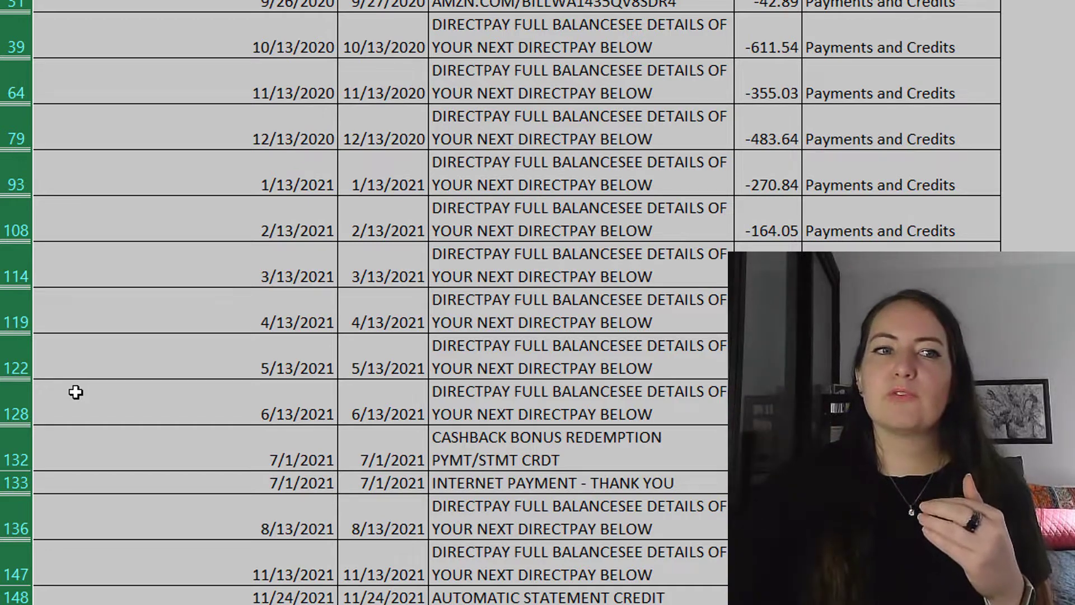
scroll(103, 355, up, 3)
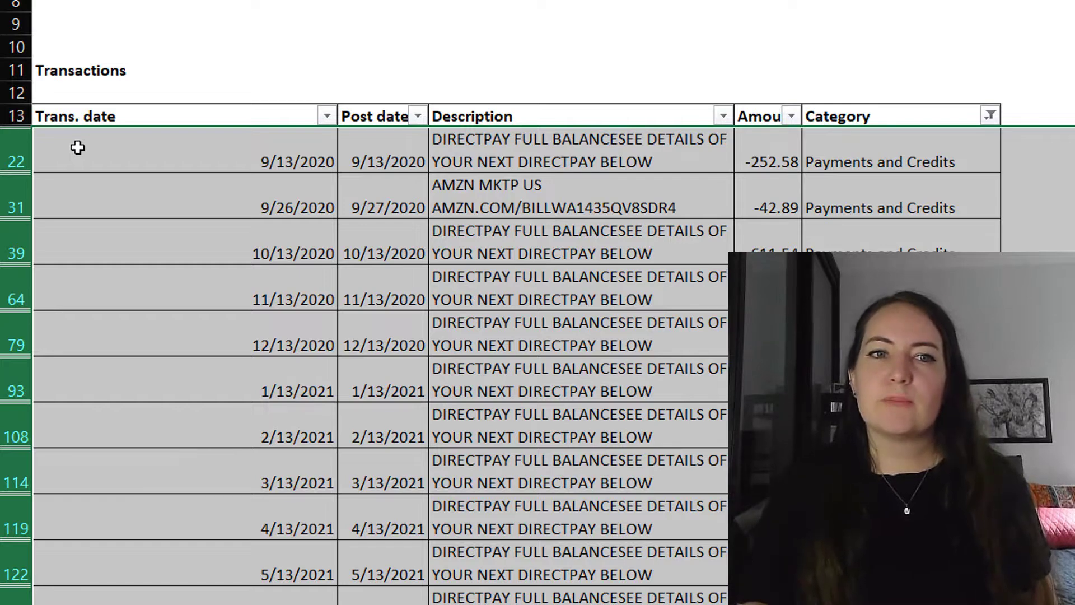
key(ctrl+minus)
- Clear the filter from the Category column of the transaction table
key(Up)
key(ctrl+Up)
key(Right)
key(Right)
key(Right)
key(Right)
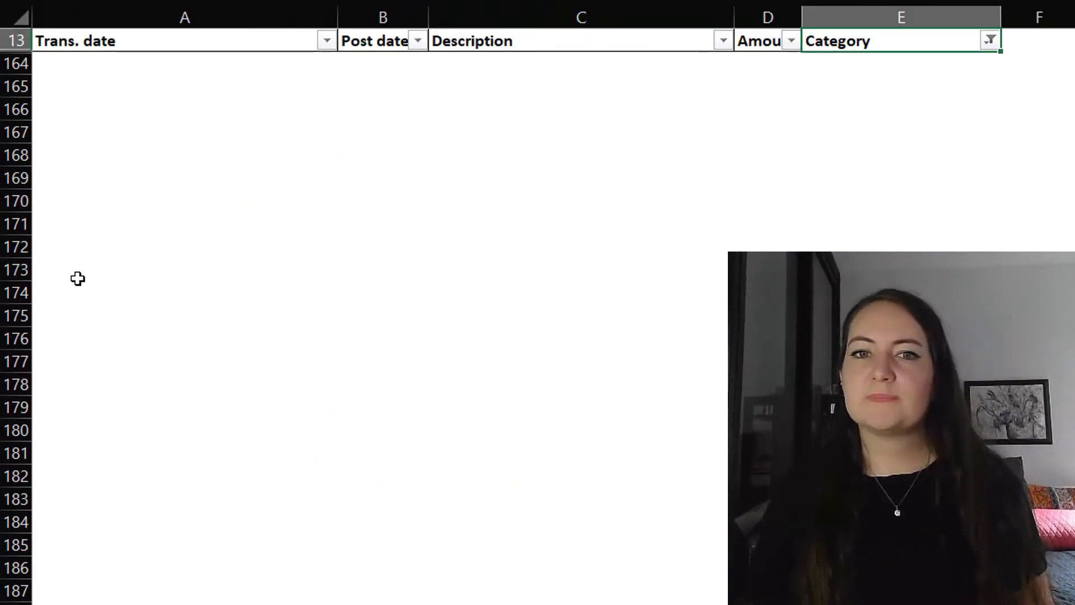
key(alt+Down)
key(c)
key(Down)
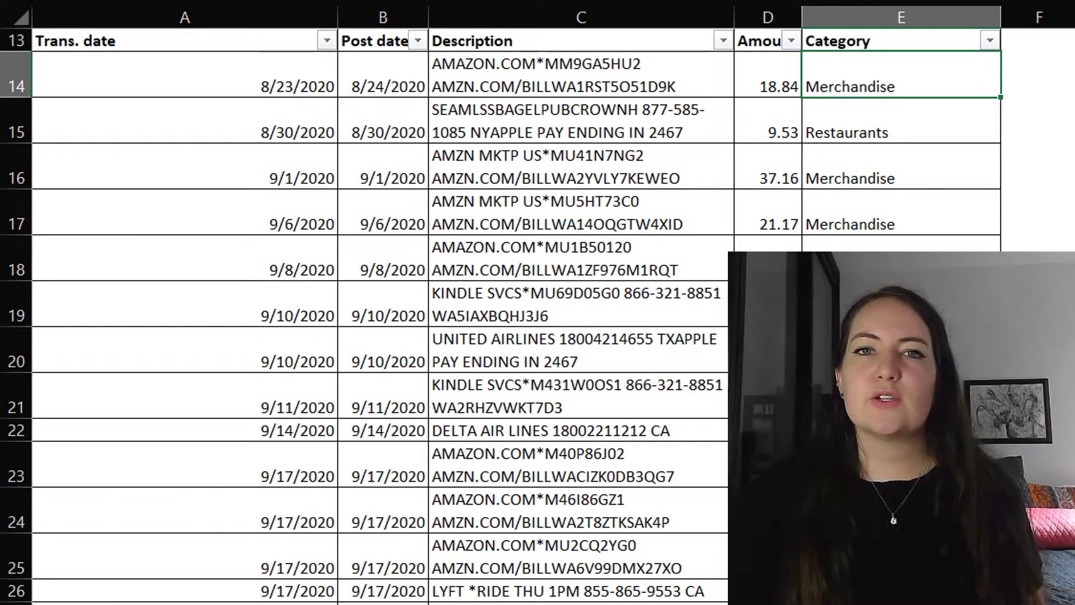
- Refresh the category PivotTable on Sheet1 and check its list of categories
key(ctrl+Page_Up)
click(138, 160)
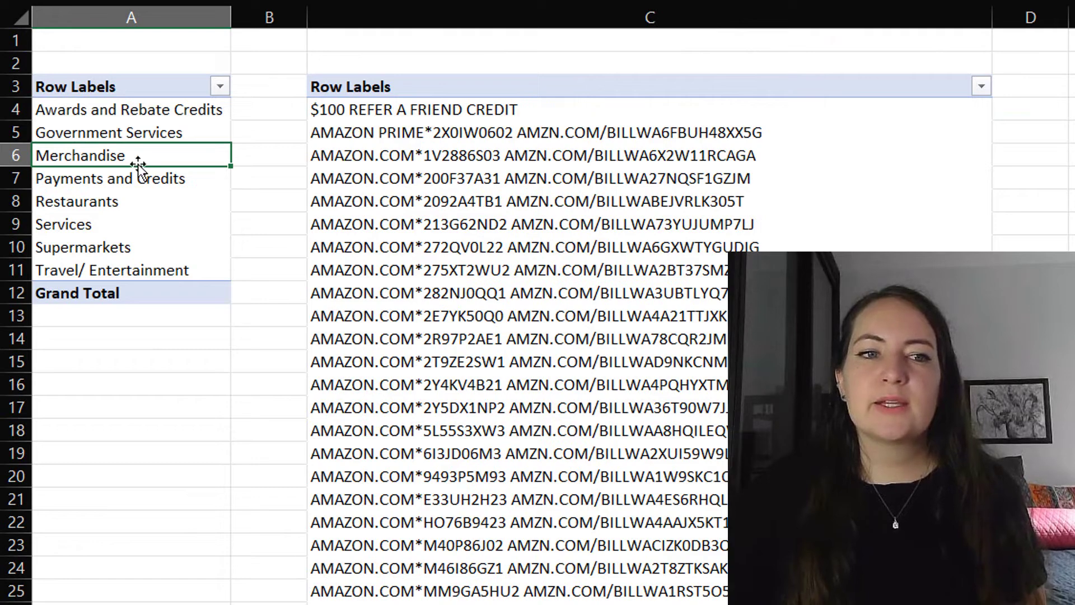
right_click(133, 147)
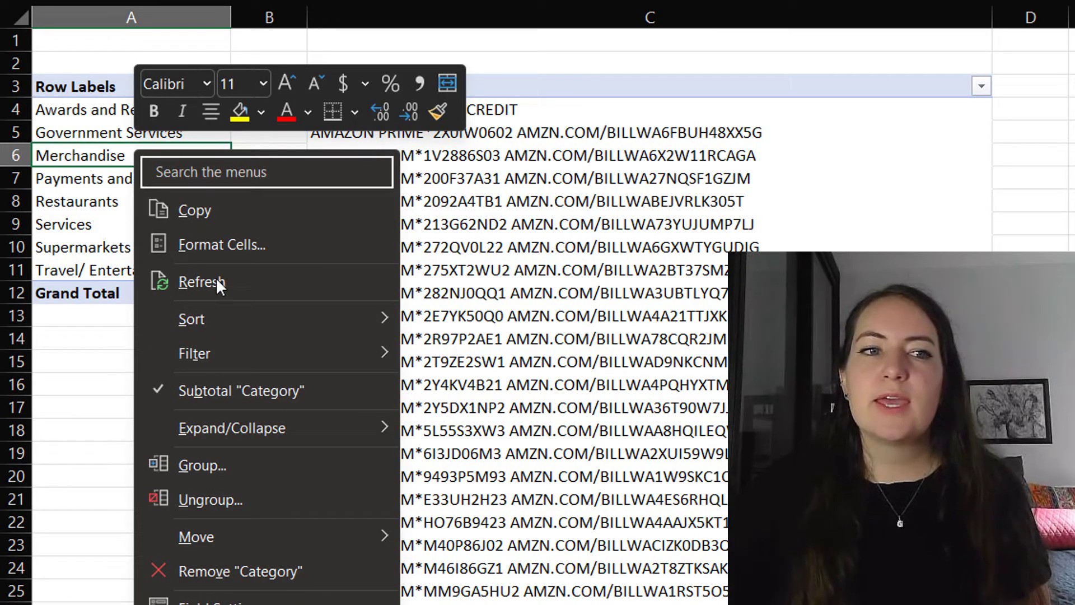
click(217, 281)
drag(138, 109, 147, 223)
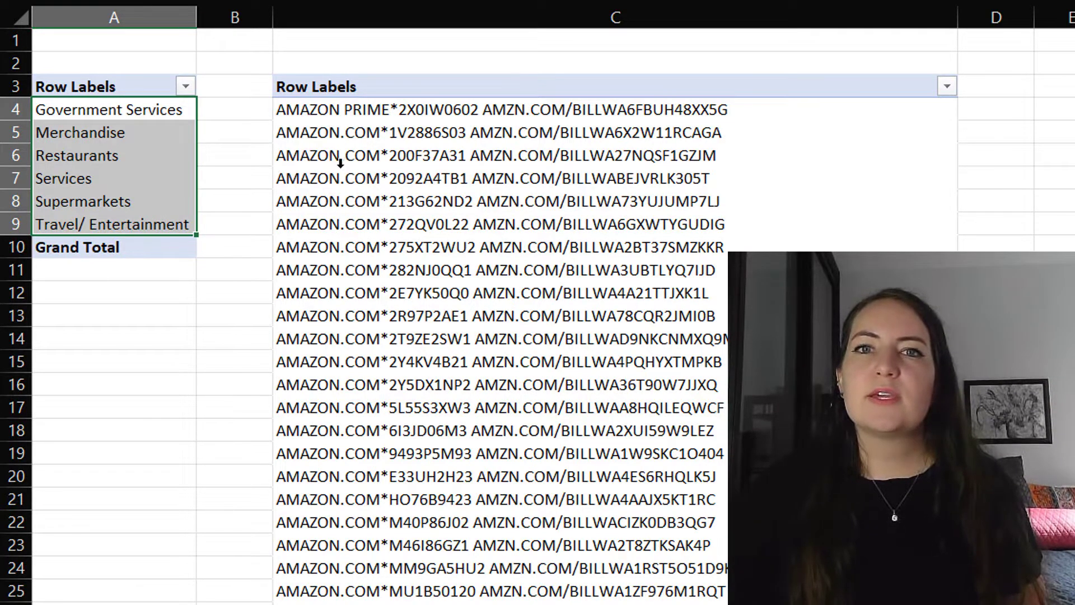
click(155, 113)
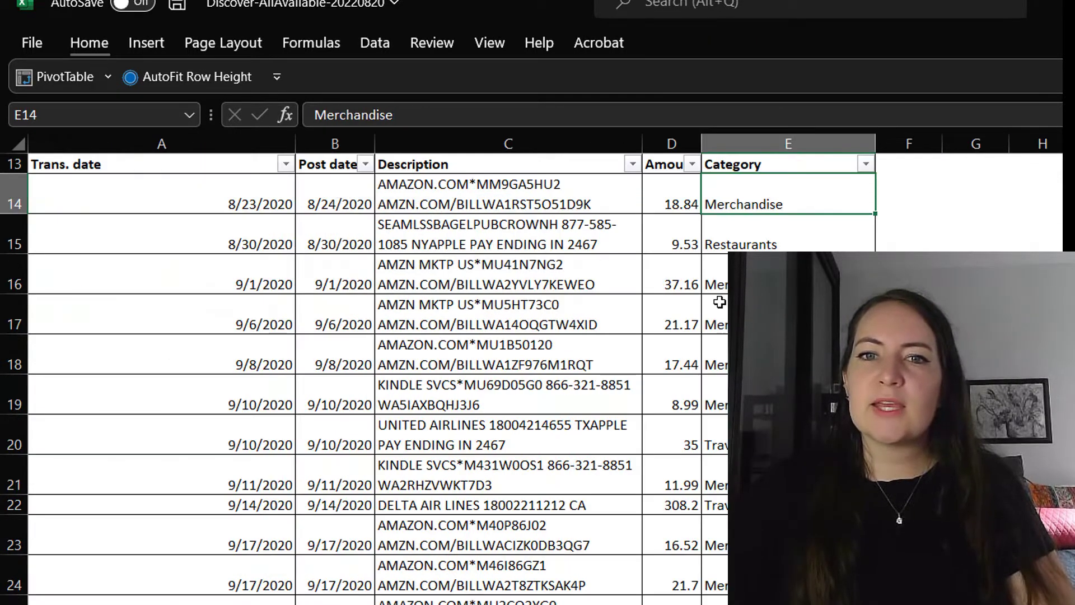
- Filter the transaction table's Category column to Government Services only, and clear the filter after viewing the matching transaction
key(Down)
key(Down)
key(Down)
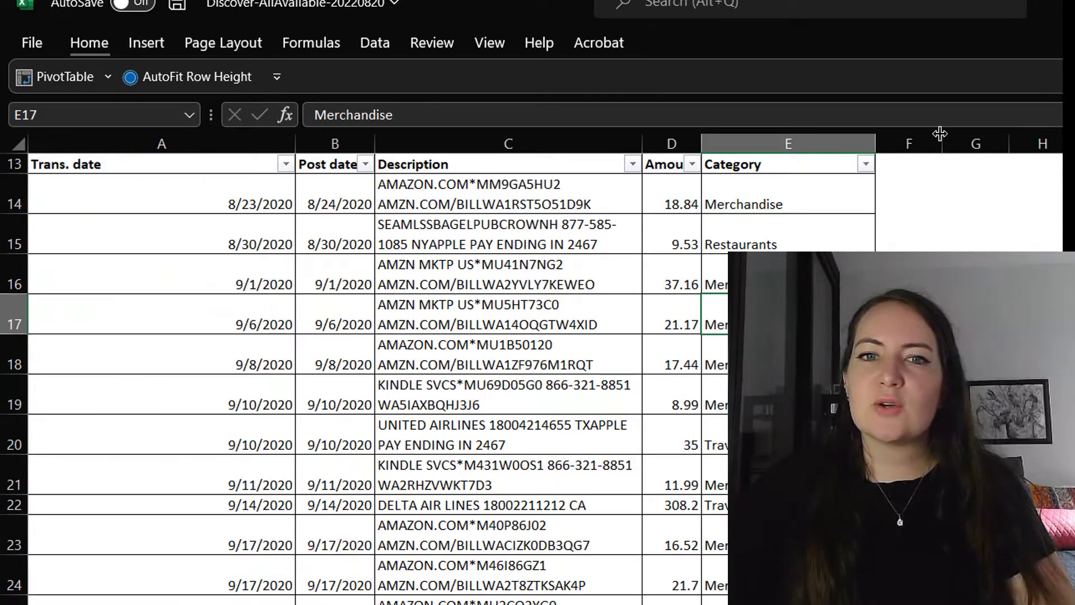
click(865, 163)
click(653, 410)
click(652, 428)
click(748, 601)
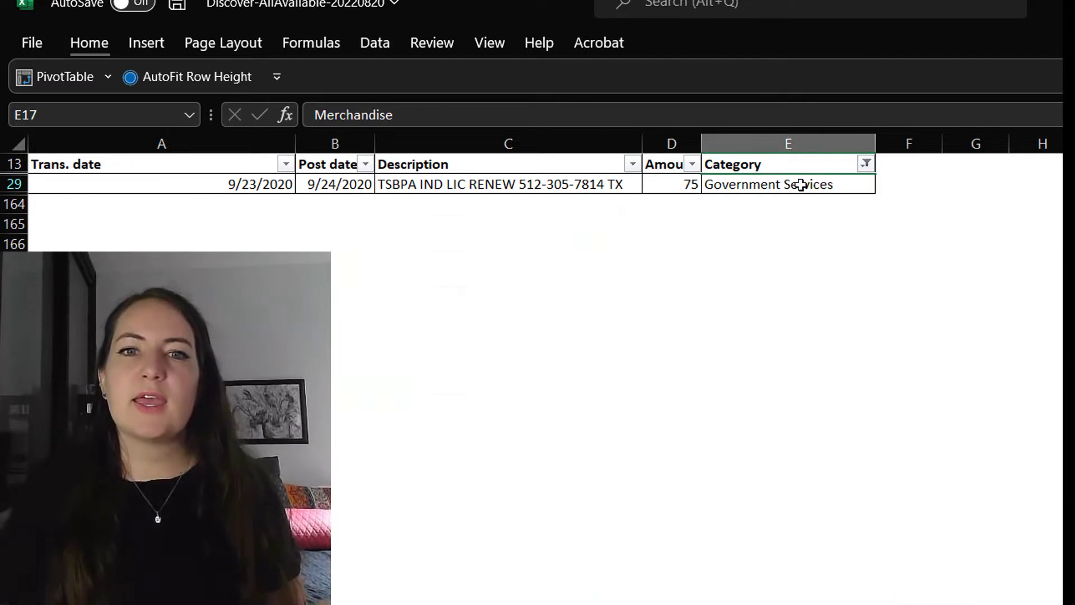
click(805, 186)
key(Up)
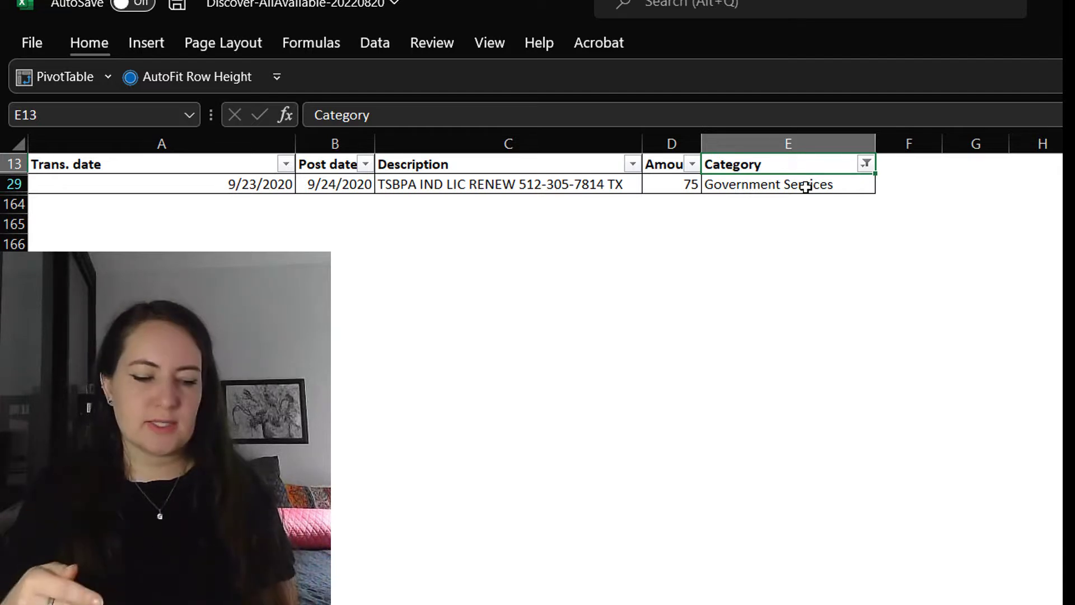
key(alt+a)
key(c)
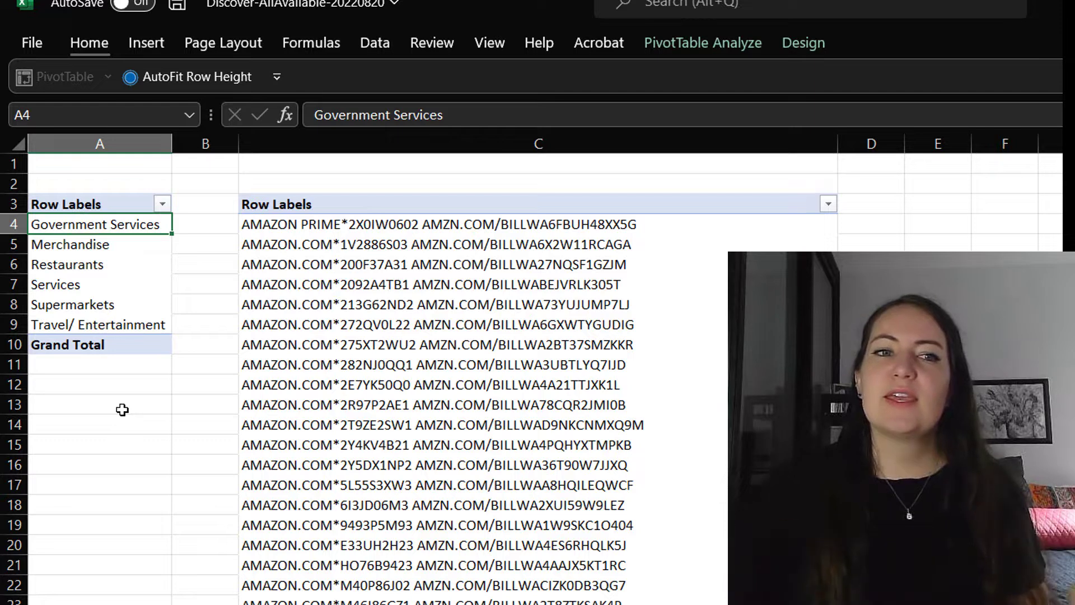
- Examine the entries of the Description PivotTable, including the AMAZON.COM and AMZN MKTP US purchases
click(359, 255)
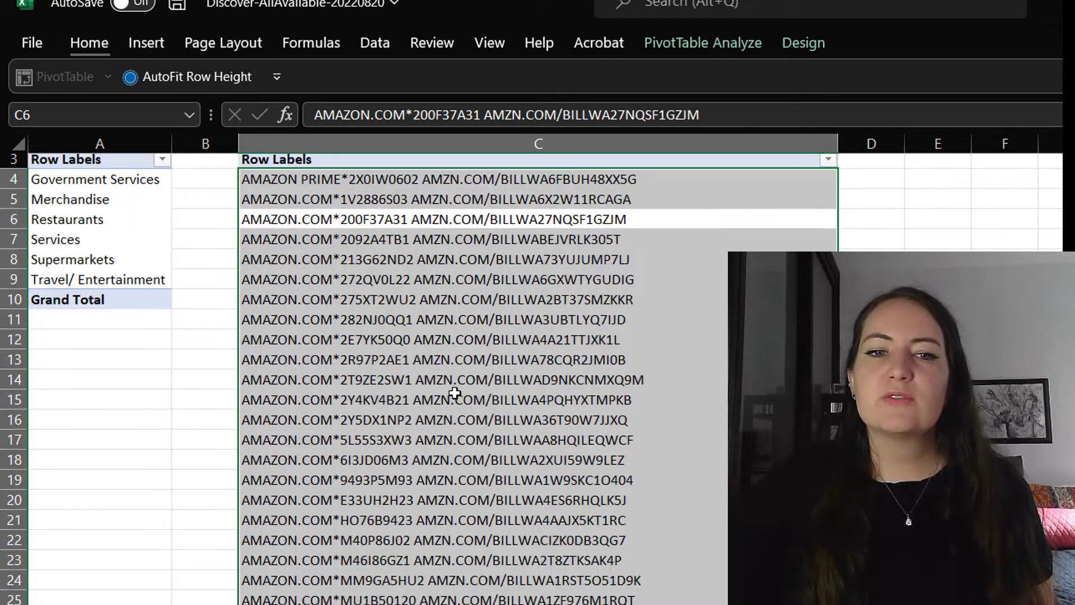
scroll(429, 274, down, 14)
scroll(429, 274, down, 11)
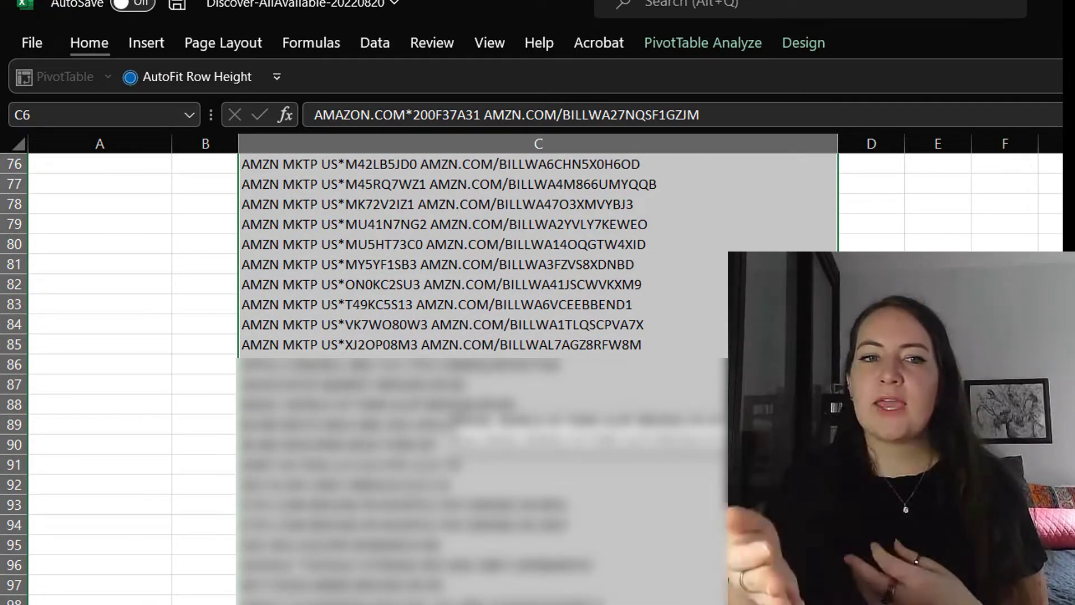
scroll(553, 334, up, 20)
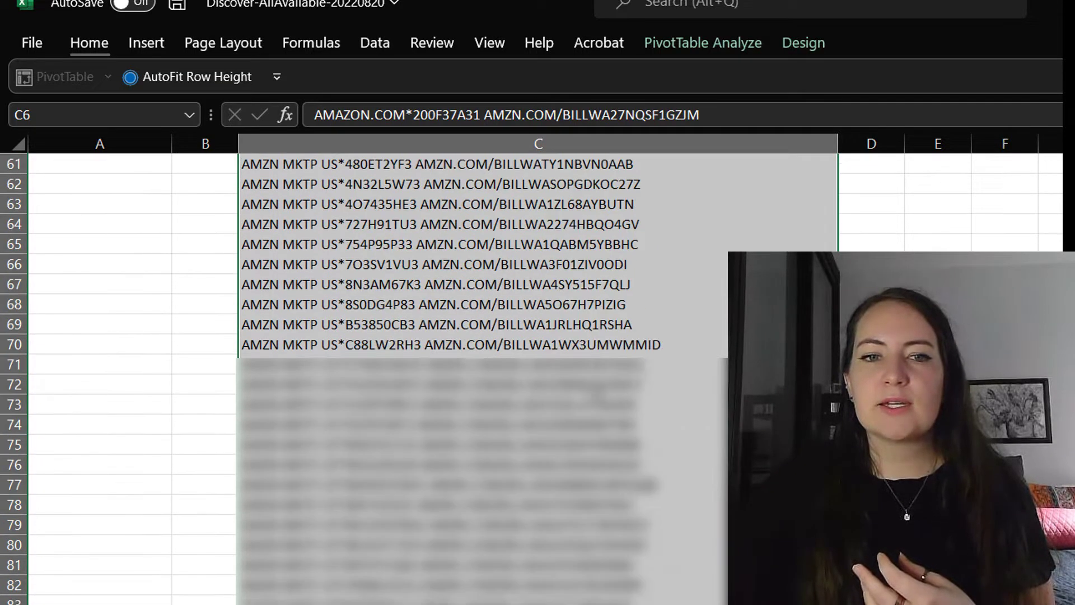
scroll(553, 334, up, 4)
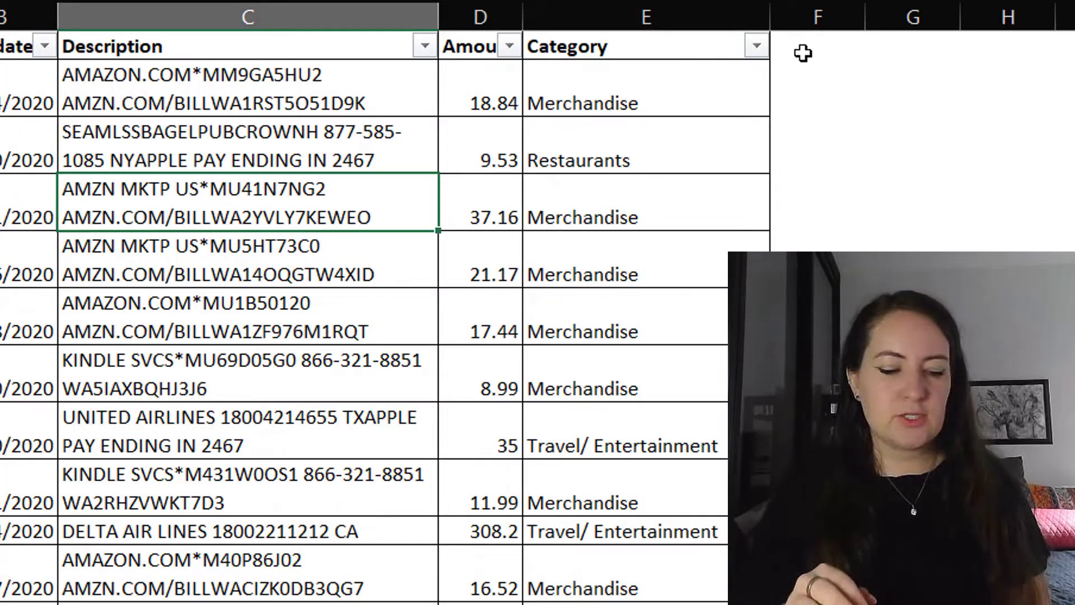
- Add the header "Vendor - New" in cell F13, beside the transaction table's Category header
click(794, 50)
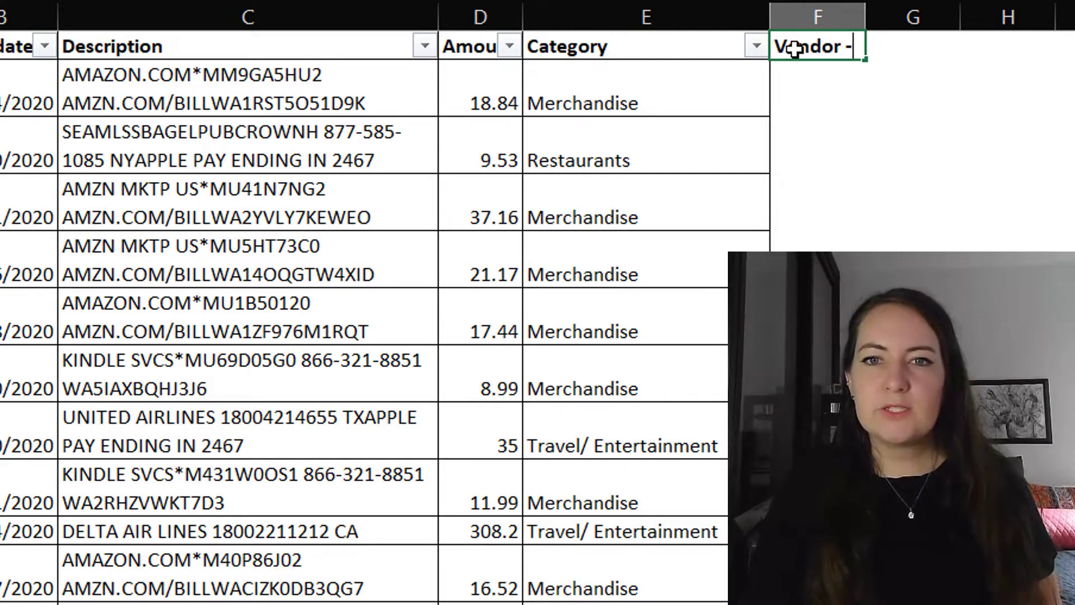
text(Vendor - New)
key(Return)
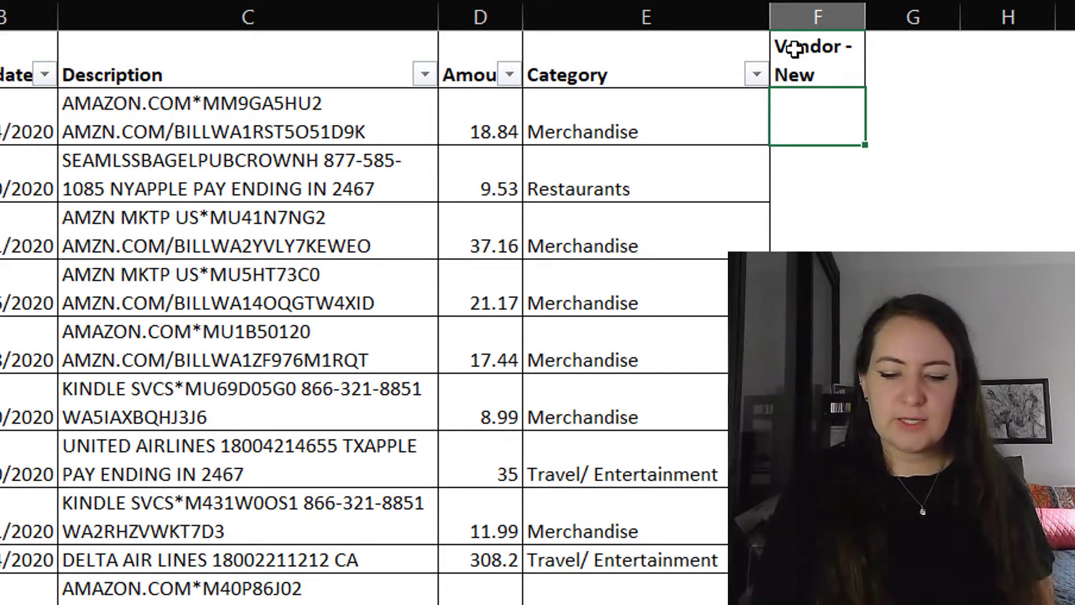
text(=propert)
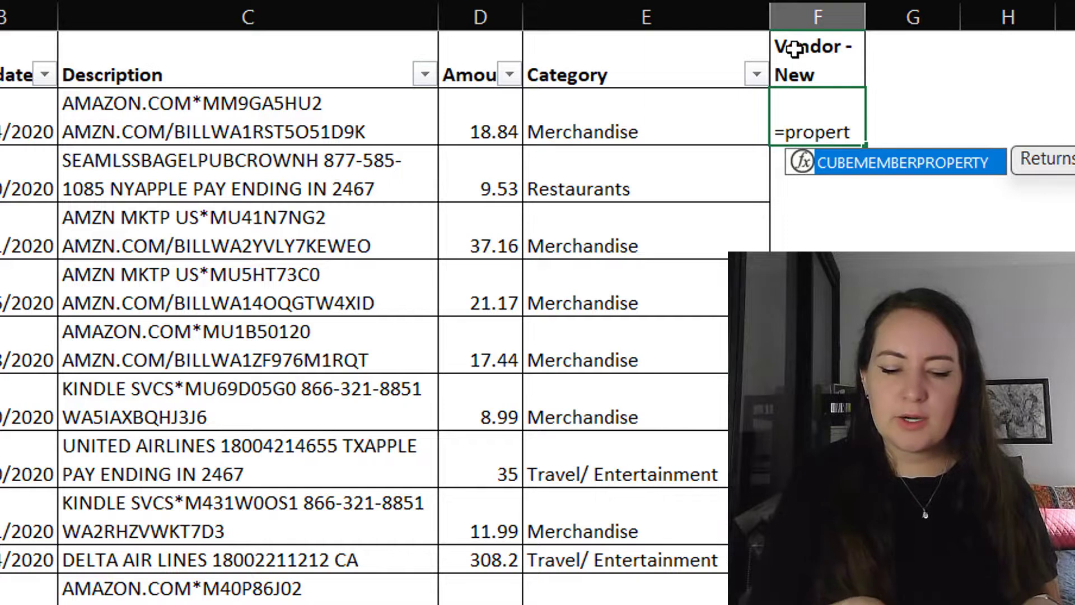
key(BackSpace)
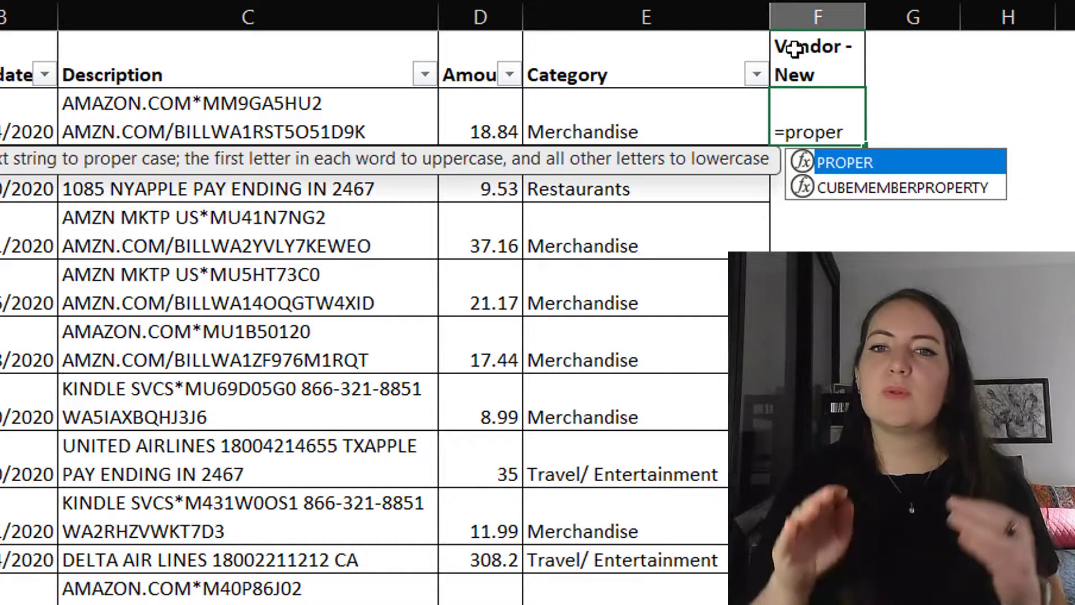
text(()
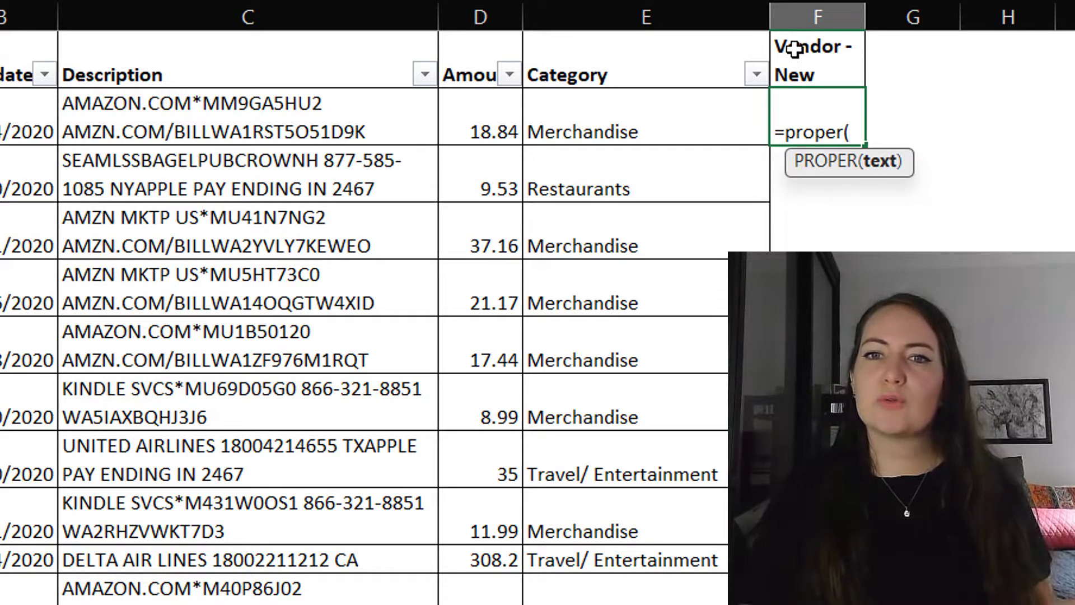
key(Escape)
- Fill the "Vendor - New" header across from column F to columns G and H
click(795, 49)
key(shift+Right)
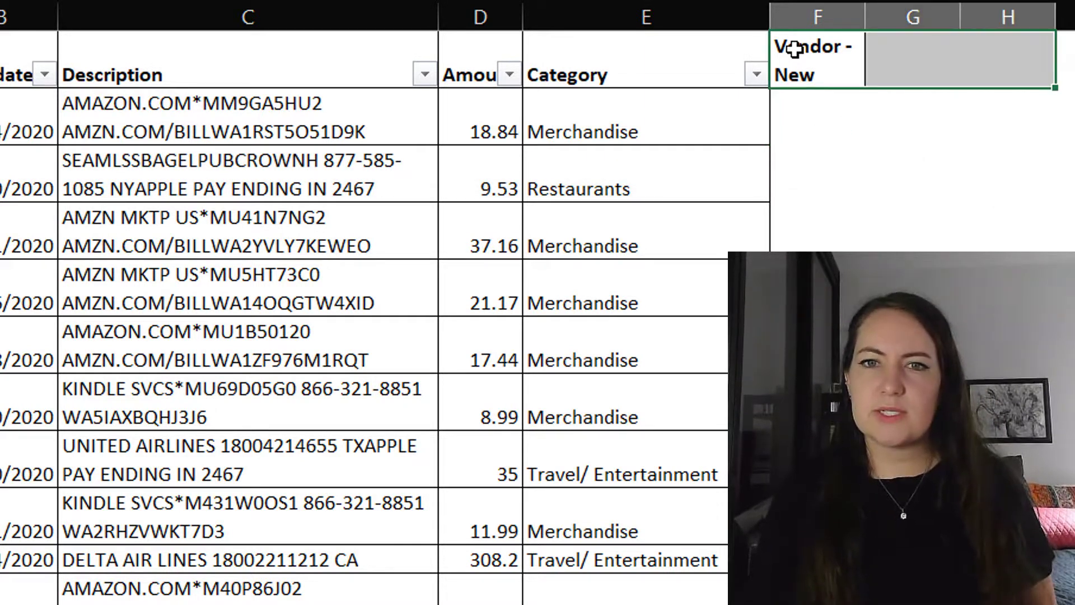
key(ctrl+r)
- Enter an UPPER formula in F14 that converts the first transaction's Category in E14
key(Left)
key(Right)
key(Down)
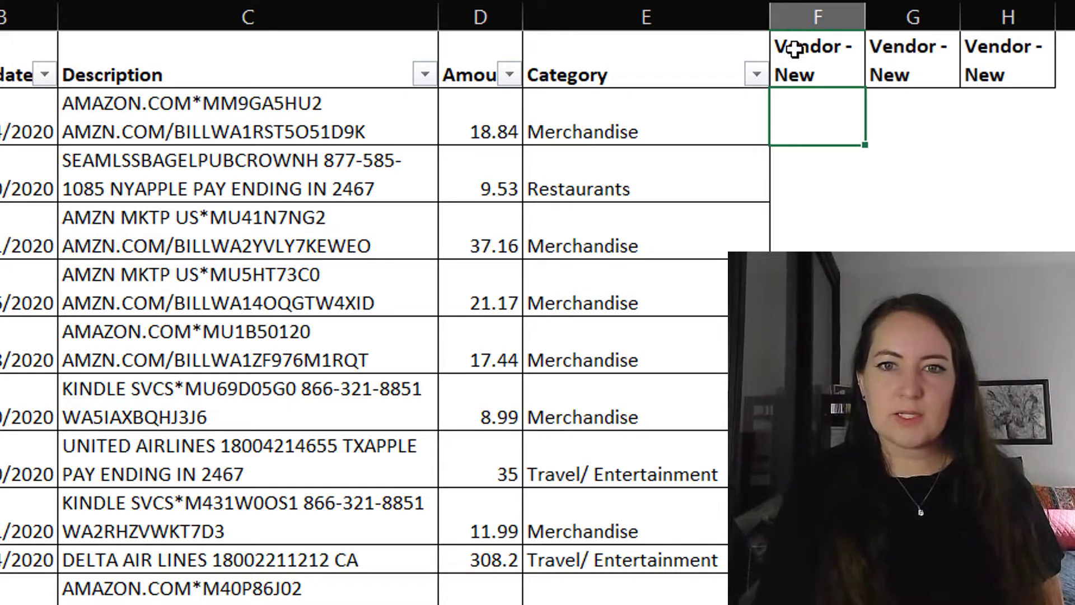
text(=upper()
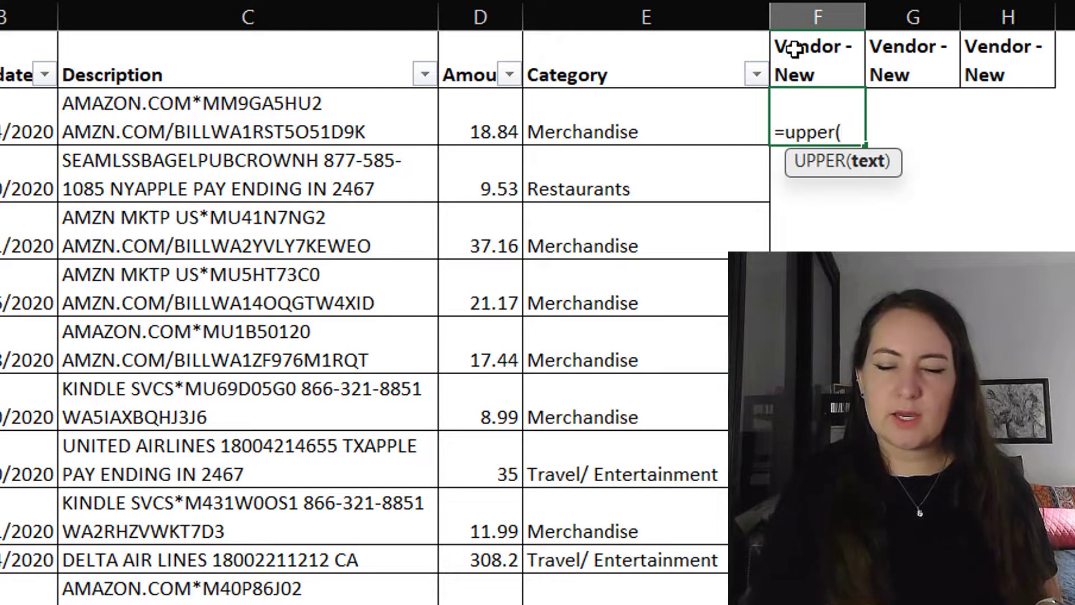
key(Left)
key(Return)
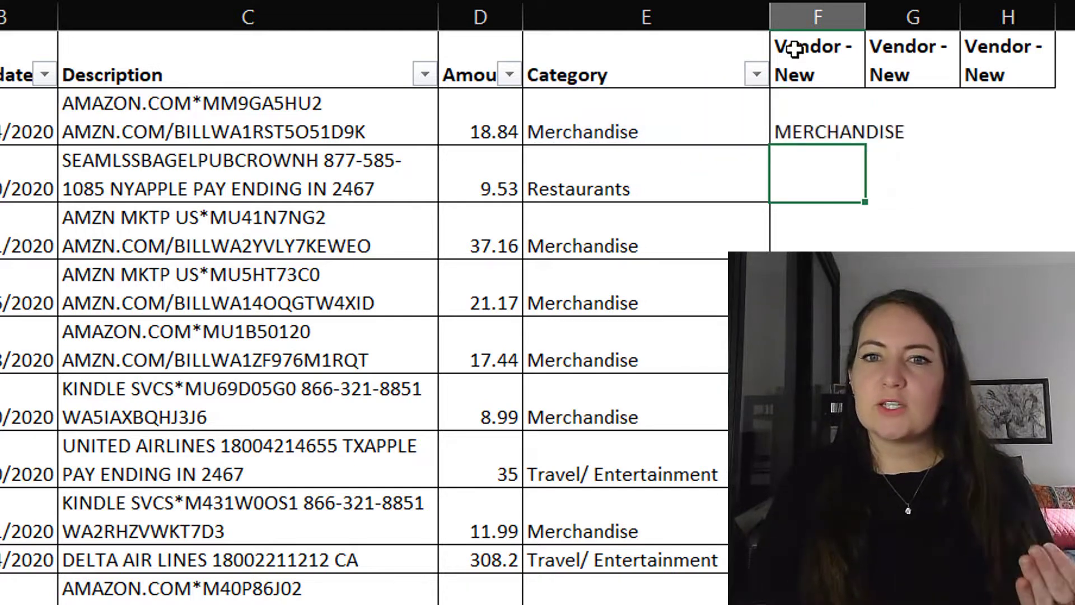
- Enter a LOWER formula in G14 that converts the first transaction's Description in C14
key(Up)
key(Right)
text(=lower()
key(Left)
key(Left)
key(Left)
key(Left)
text())
key(Return)
- Enter a PROPER formula in H14 that converts the first transaction's Description in C14
key(Up)
key(Right)
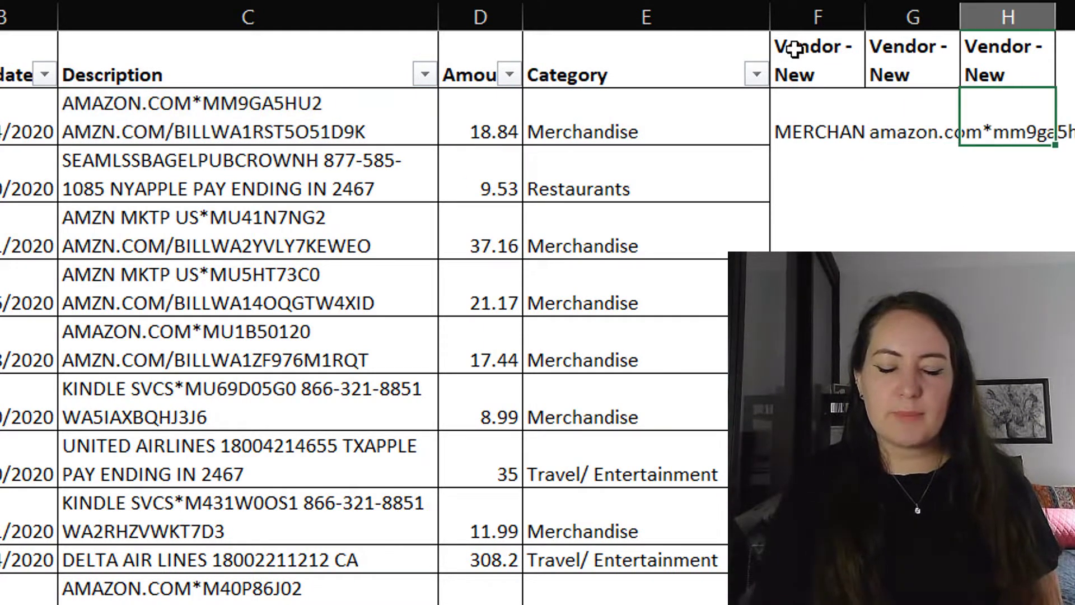
text(=proper))
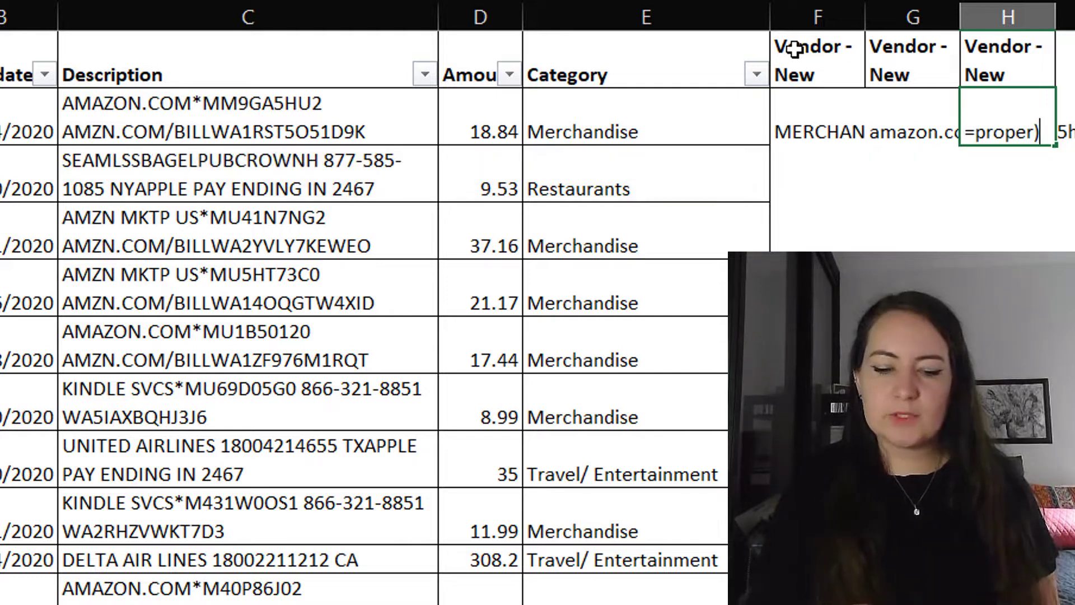
key(BackSpace)
key(Left)
key(Left)
key(Left)
key(Left)
key(Left)
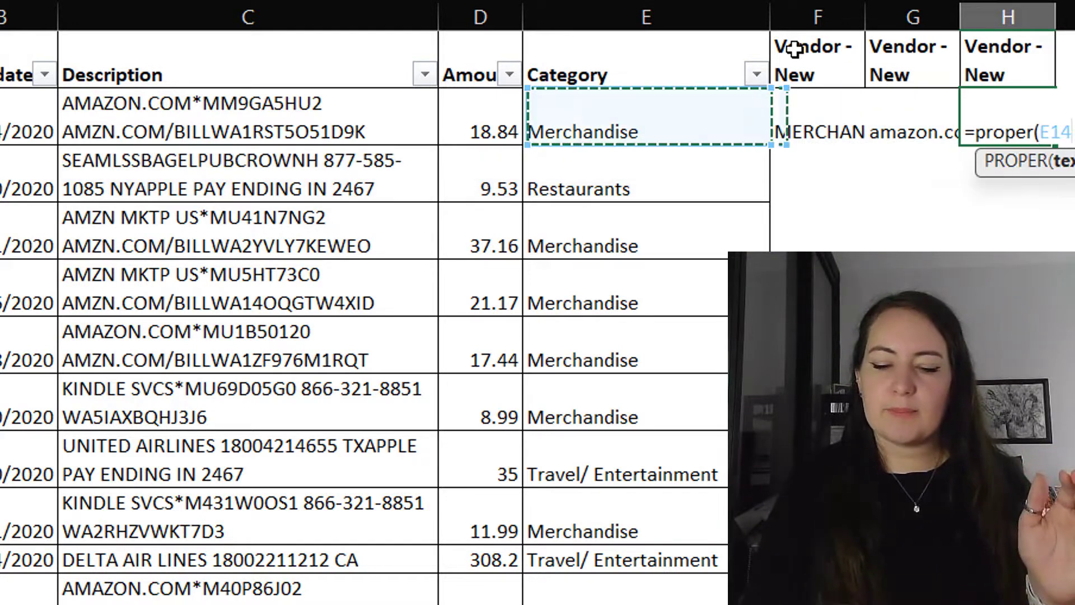
key(ctrl+Return)
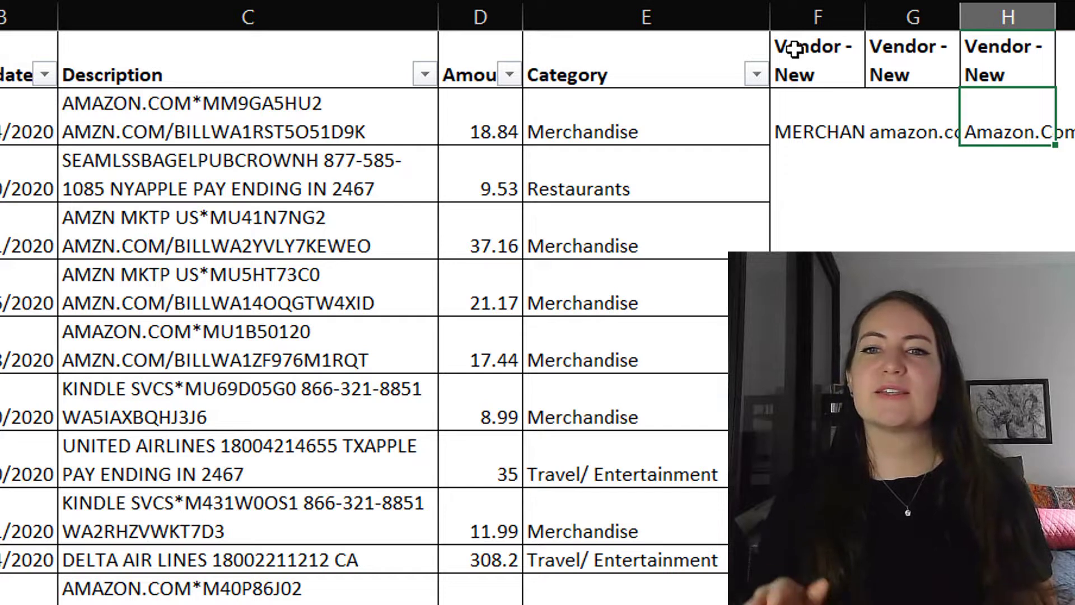
- Clear the three sample case formulas from F14:H14
key(Left)
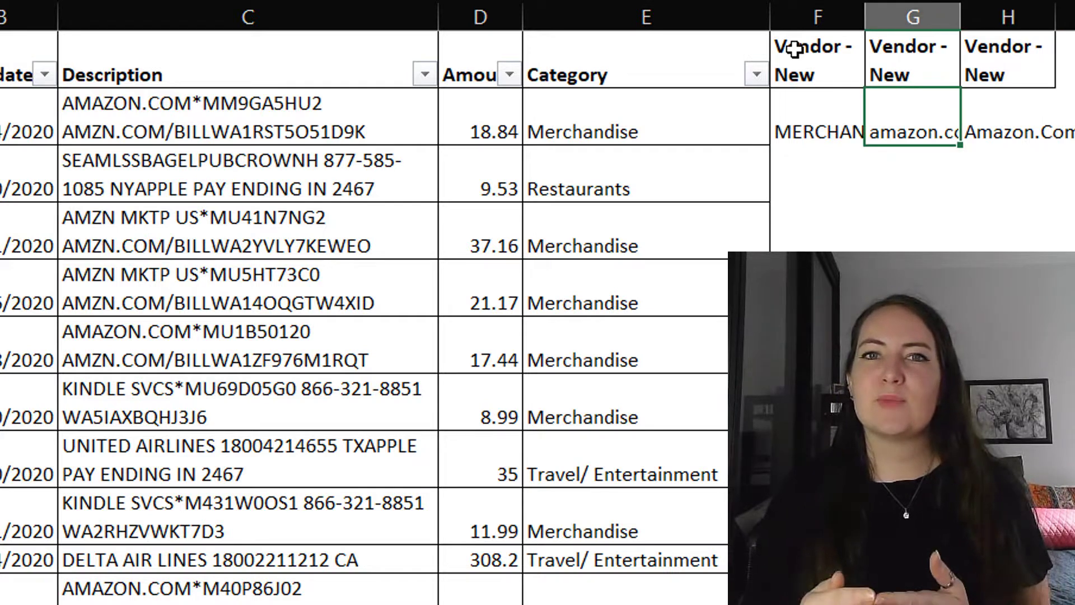
key(Left)
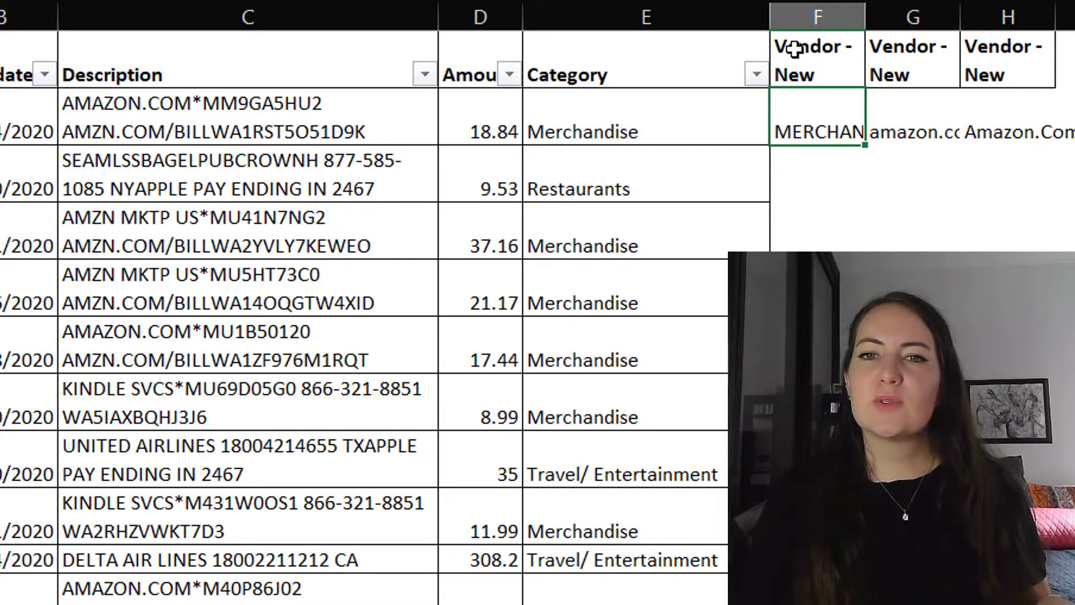
key(Down)
key(shift+Right)
key(shift+Right)
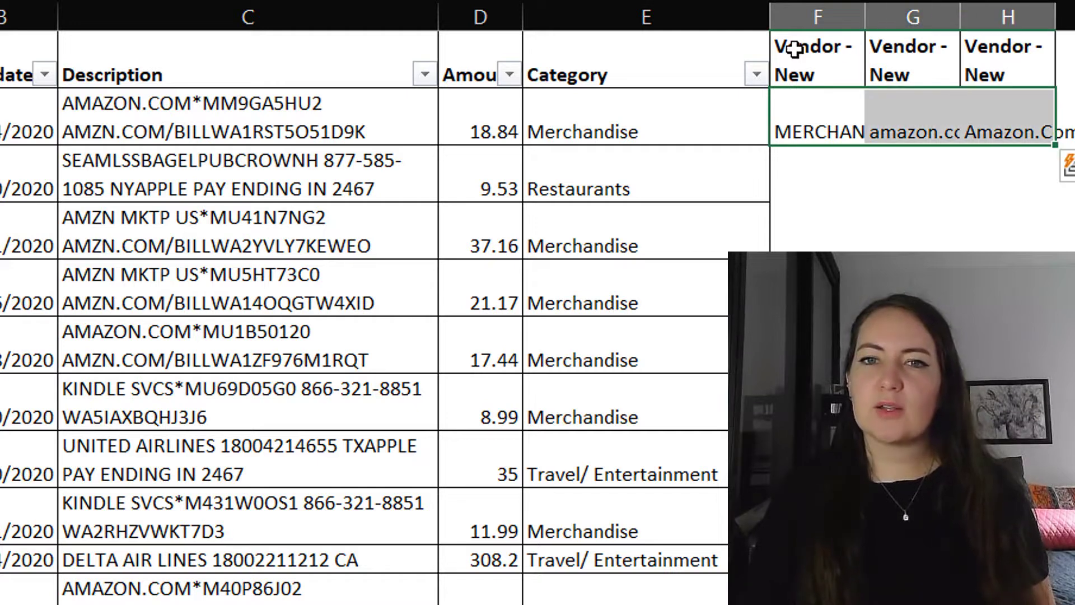
key(Delete)
- Delete columns G and H with the duplicate "Vendor - New" headers
key(Right)
key(ctrl+space)
key(shift+Right)
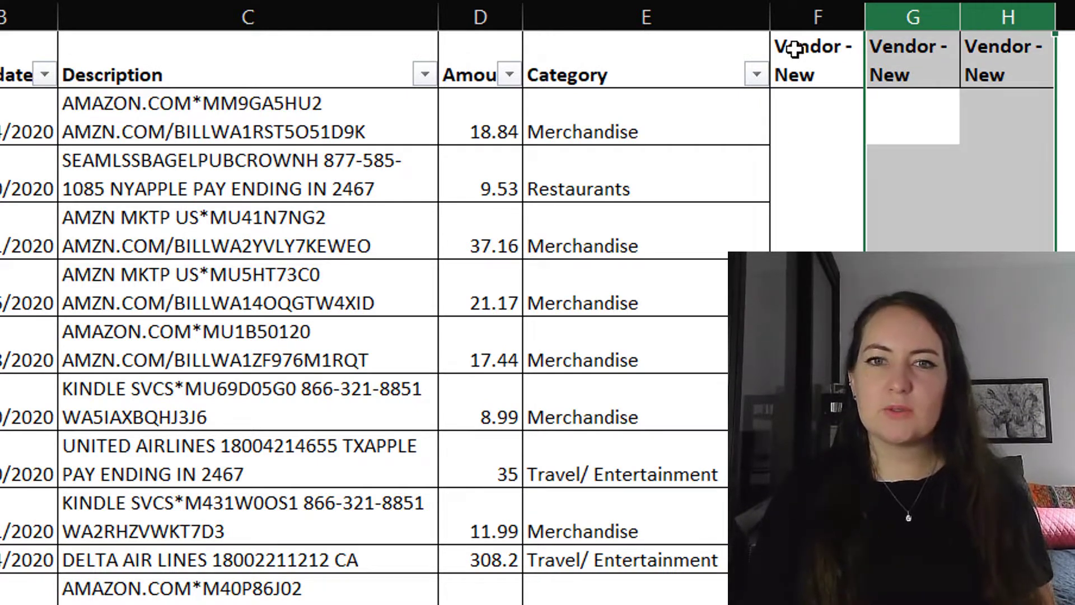
key(ctrl+minus)
- Enter the formula =PROPER(C14) in F14, beneath the "Vendor - New" header
key(Left)
key(Up)
key(Left)
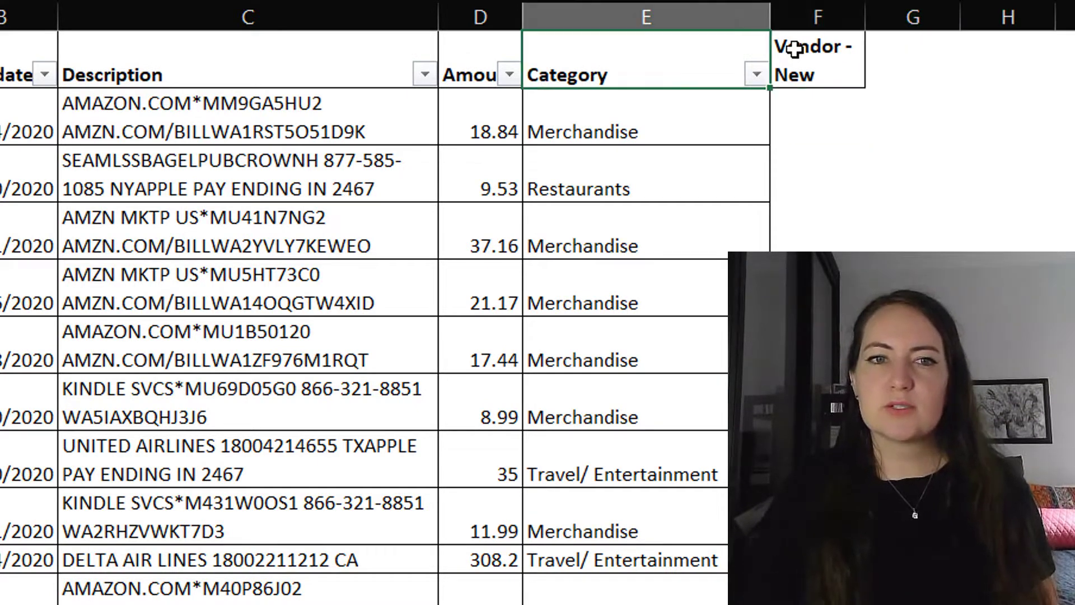
key(Left)
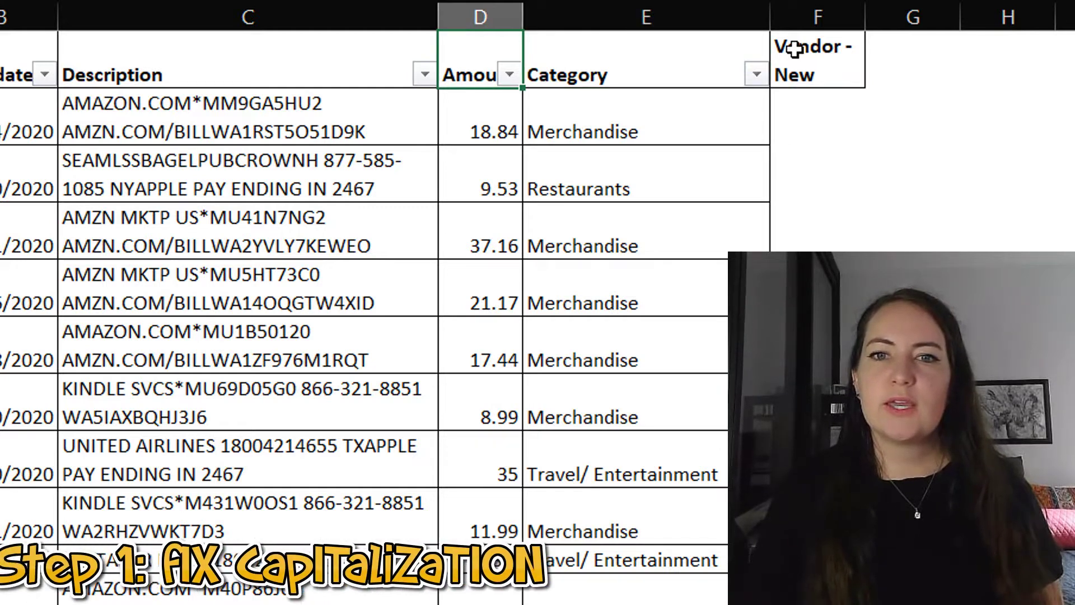
key(Left)
key(Down)
key(Right)
key(Right)
key(Right)
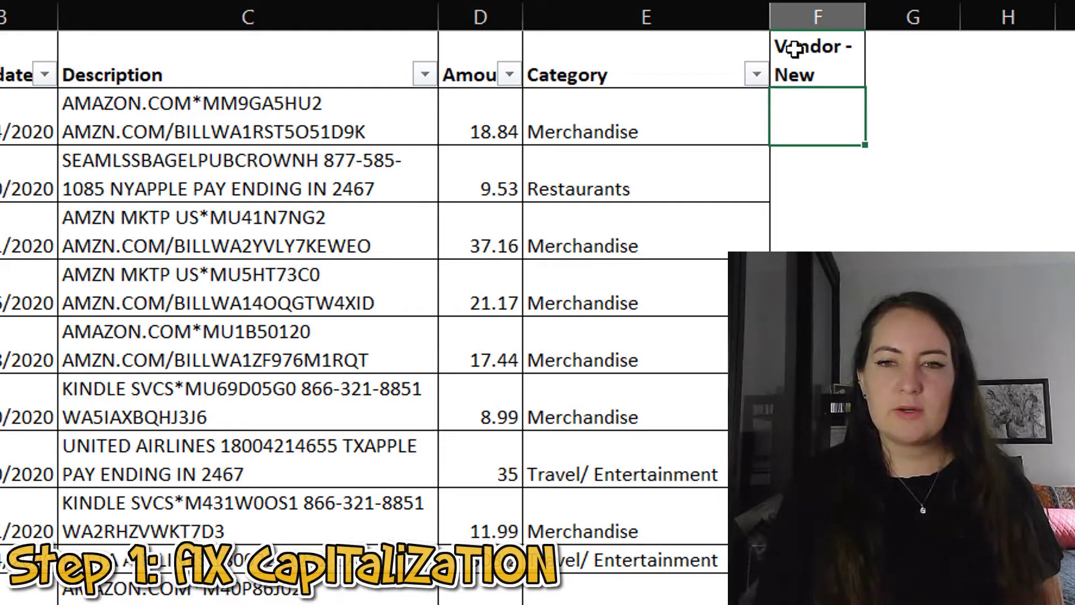
text(=proper()
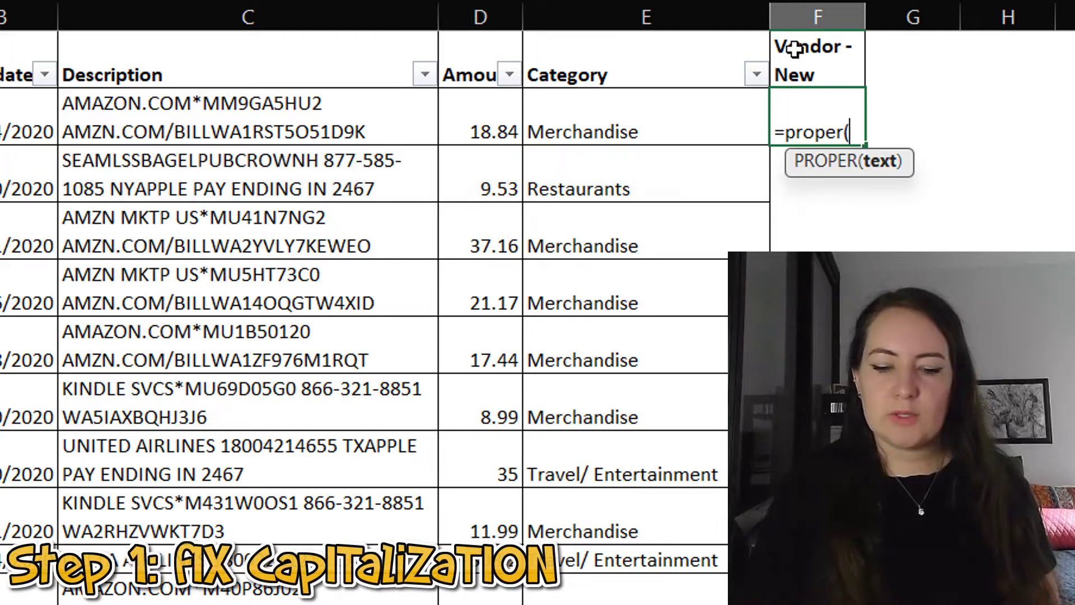
key(Left)
key(Left)
key(Left)
text())
key(Return)
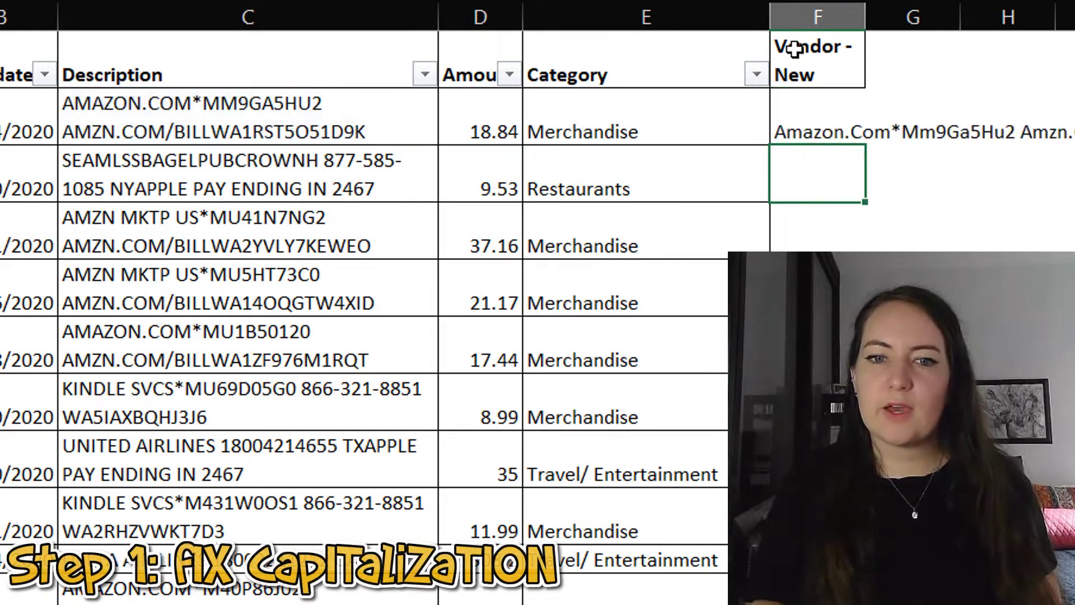
- Fill the PROPER formula down the "Vendor - New" column to the last transaction row
key(Left)
key(ctrl+Down)
key(Right)
key(ctrl+shift+Up)
key(ctrl+d)
key(ctrl+Down)
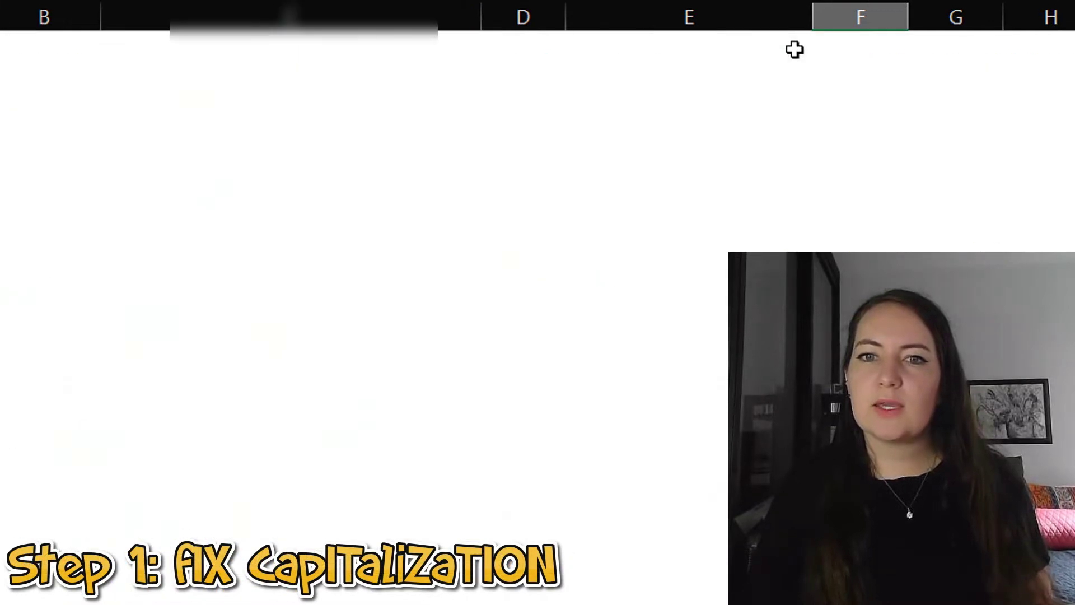
- Extend the transaction table's filter to include the "Vendor - New" column
key(ctrl+Up)
key(Up)
key(Up)
key(Up)
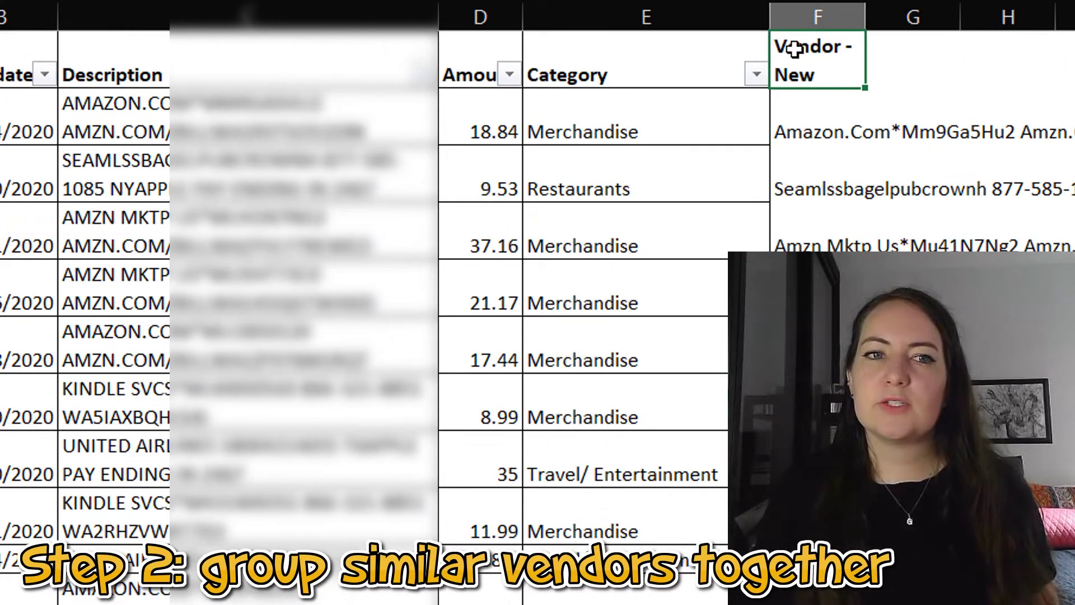
key(Home)
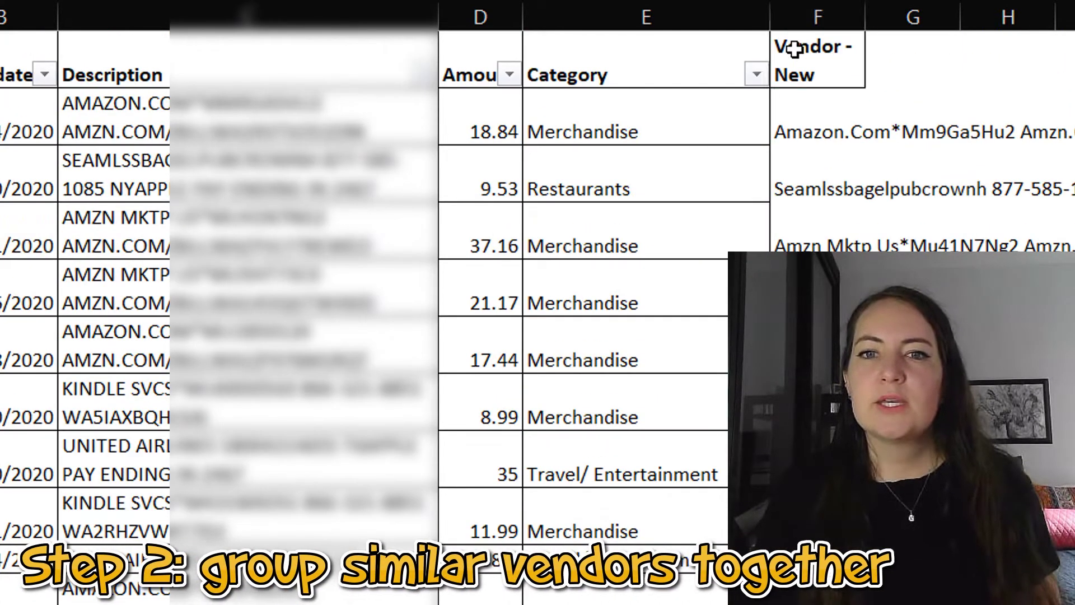
key(ctrl+shift+Right)
key(ctrl+shift+Down)
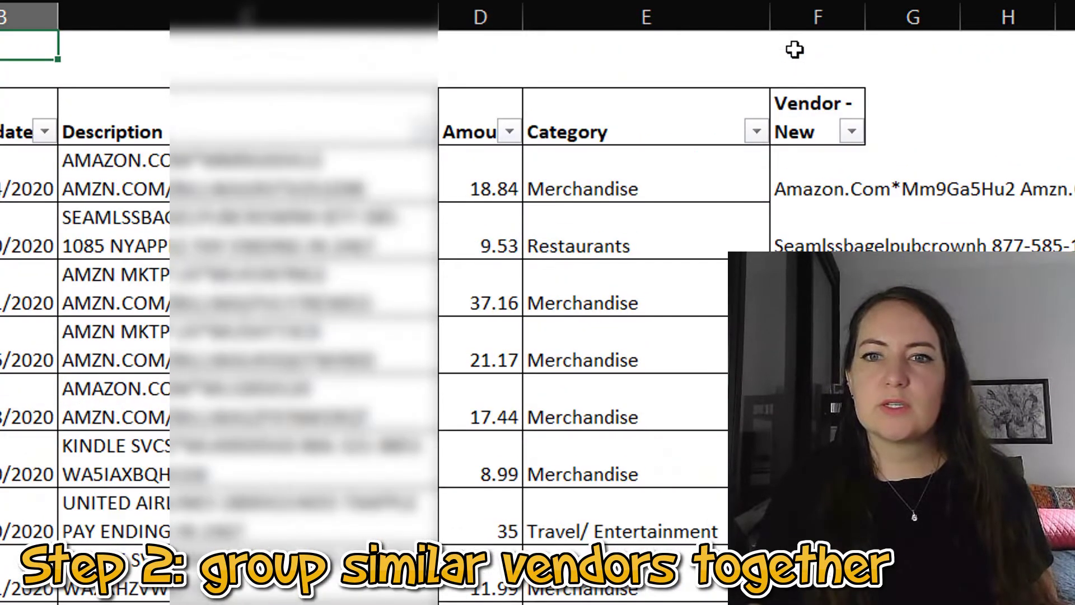
- Try to split the PROPER formulas in column F using Text to Columns, delimited by Tab and an asterisk (*), with destination F14
key(Down)
key(Right)
key(Right)
key(Right)
key(Right)
key(Right)
key(Down)
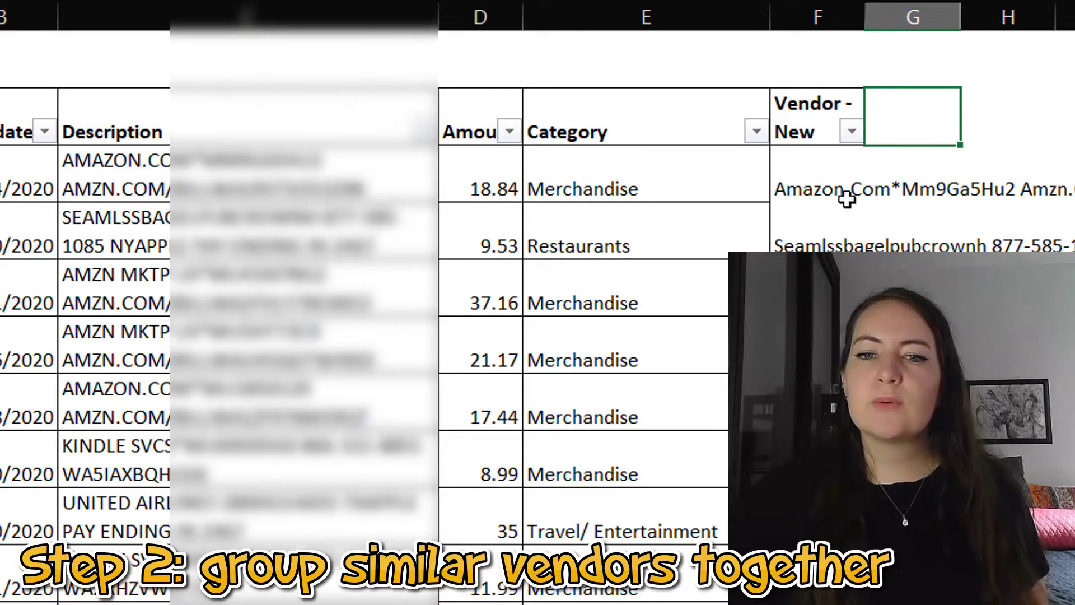
click(846, 193)
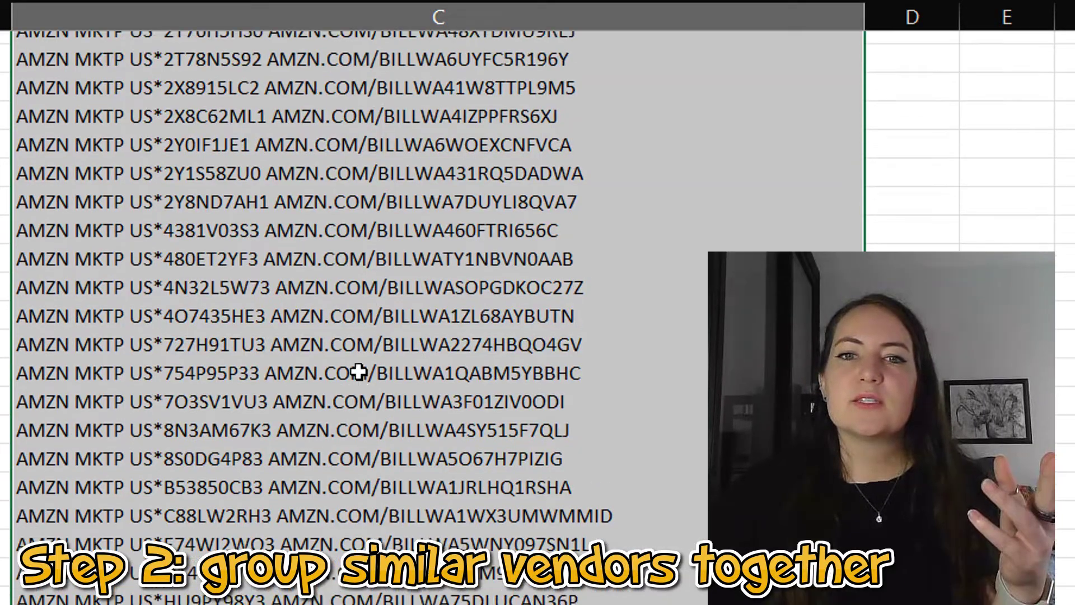
scroll(355, 372, up, 10)
scroll(359, 370, up, 3)
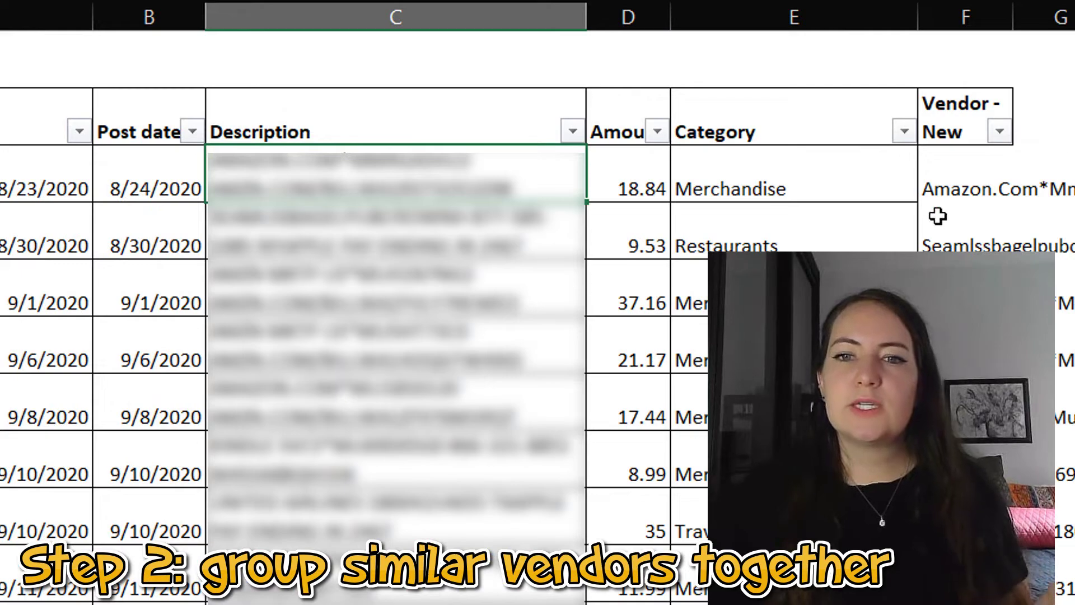
click(967, 158)
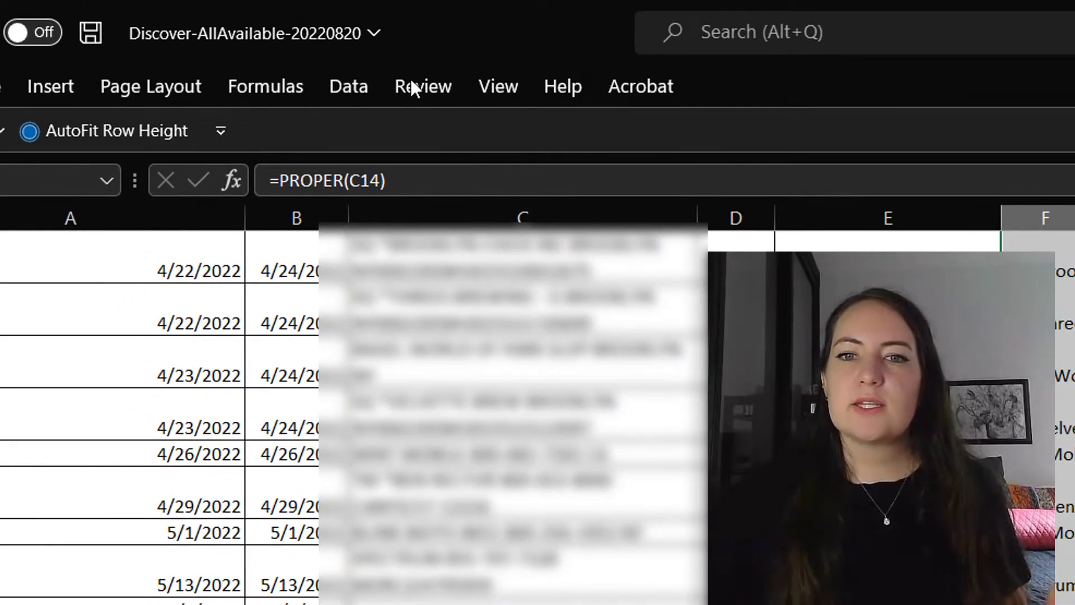
click(359, 89)
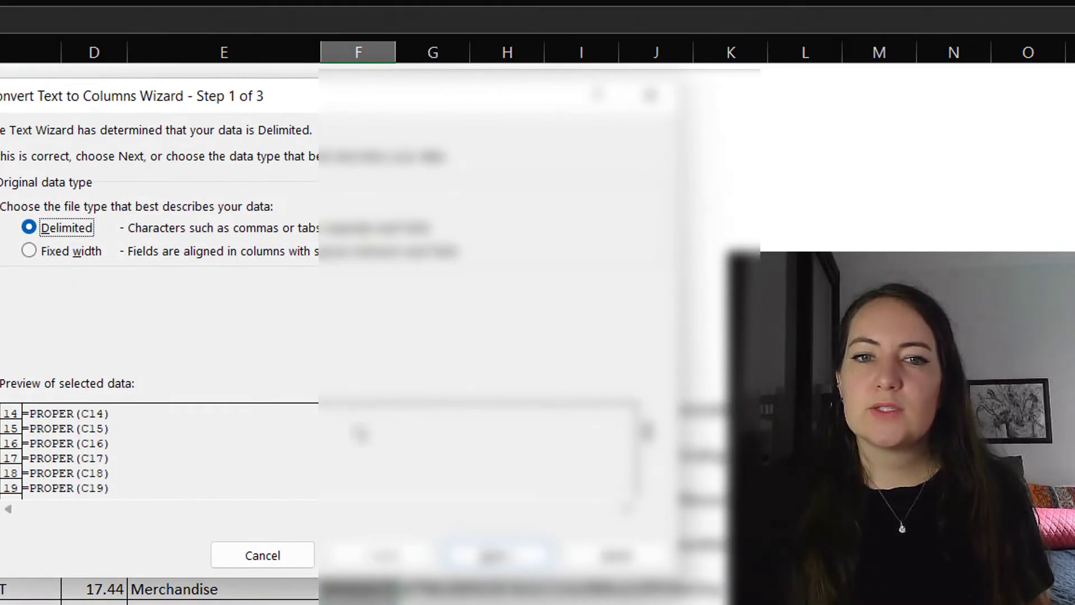
click(511, 551)
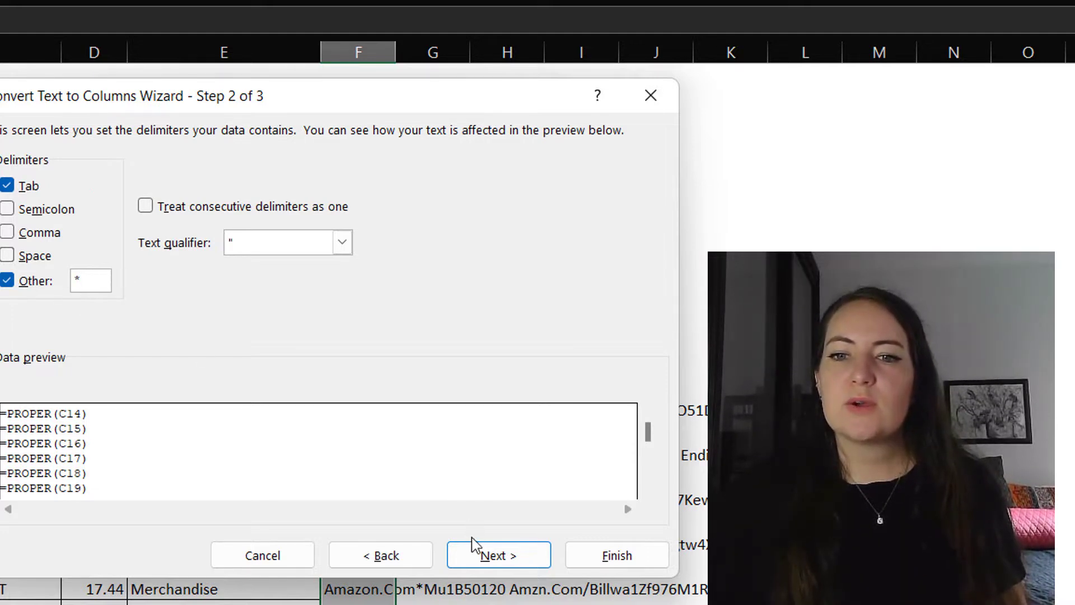
click(494, 568)
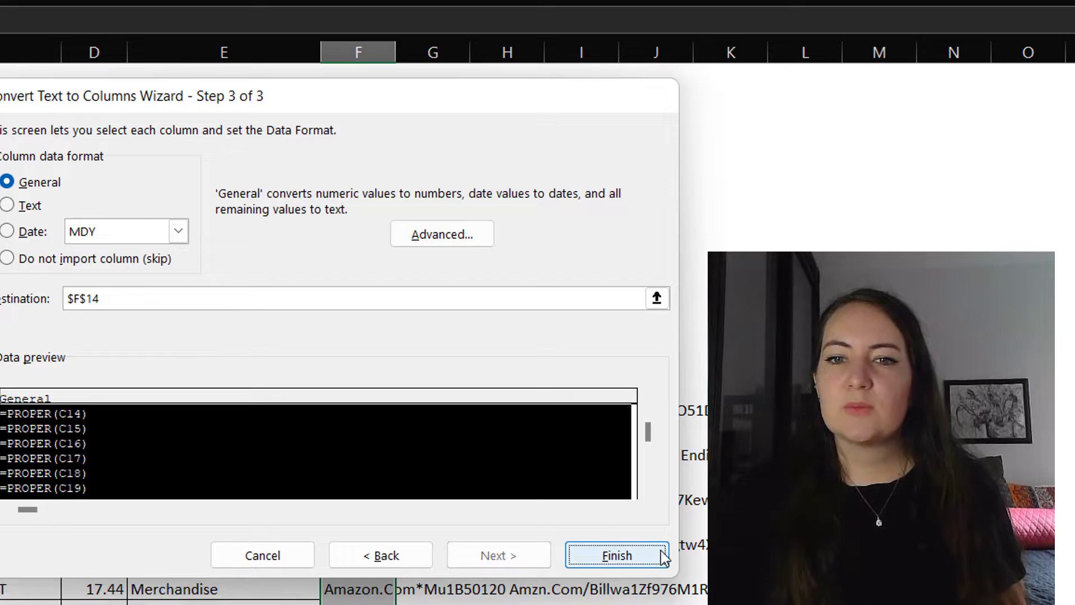
click(616, 555)
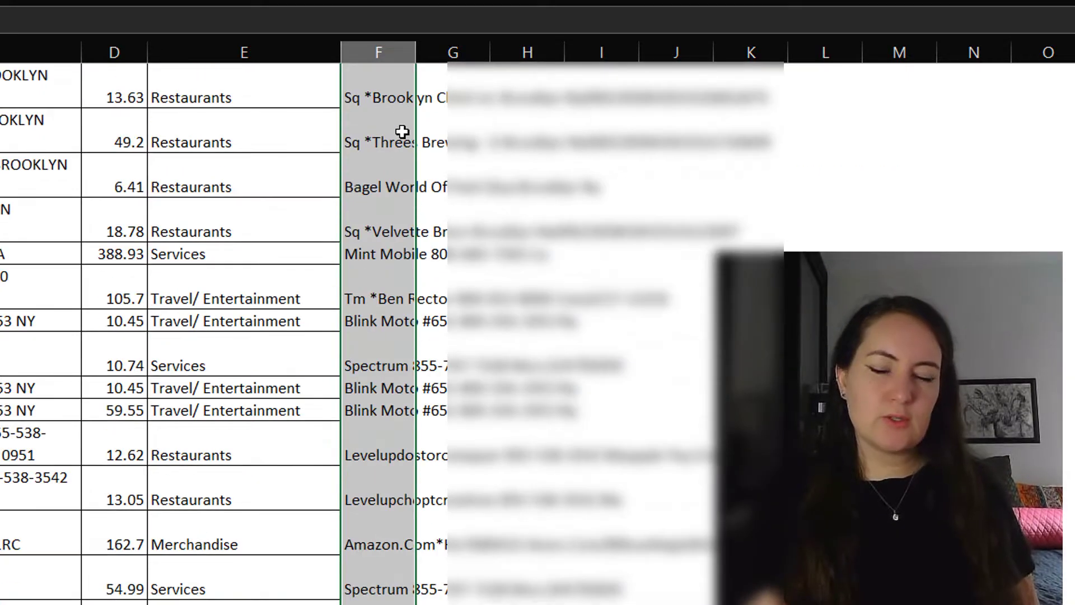
- Replace the PROPER formulas in the "Vendor - New" column with their values
key(ctrl+c)
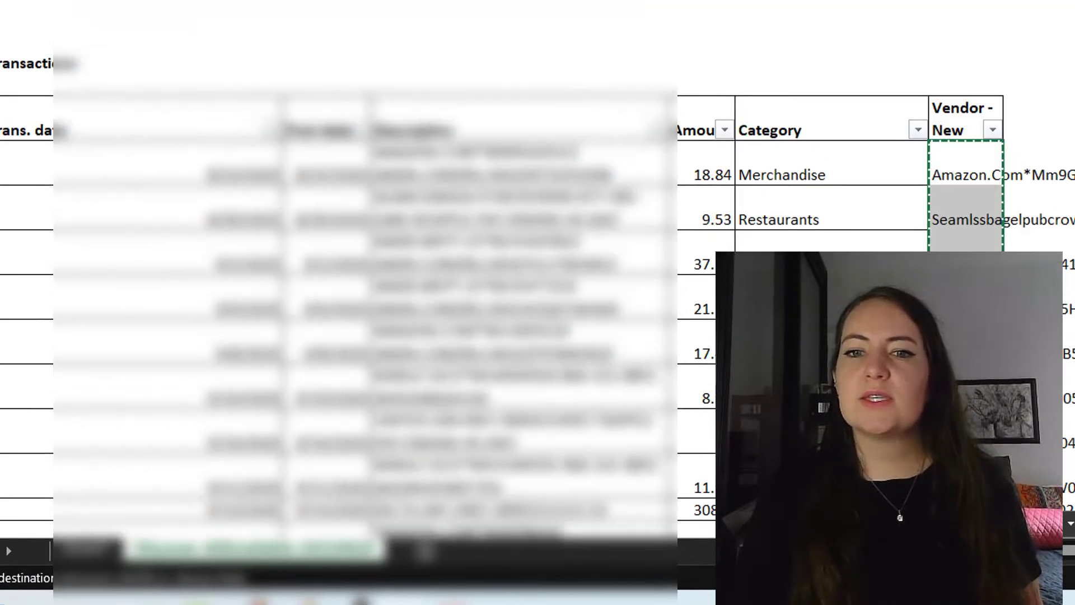
scroll(538, 295, up, 1)
click(956, 120)
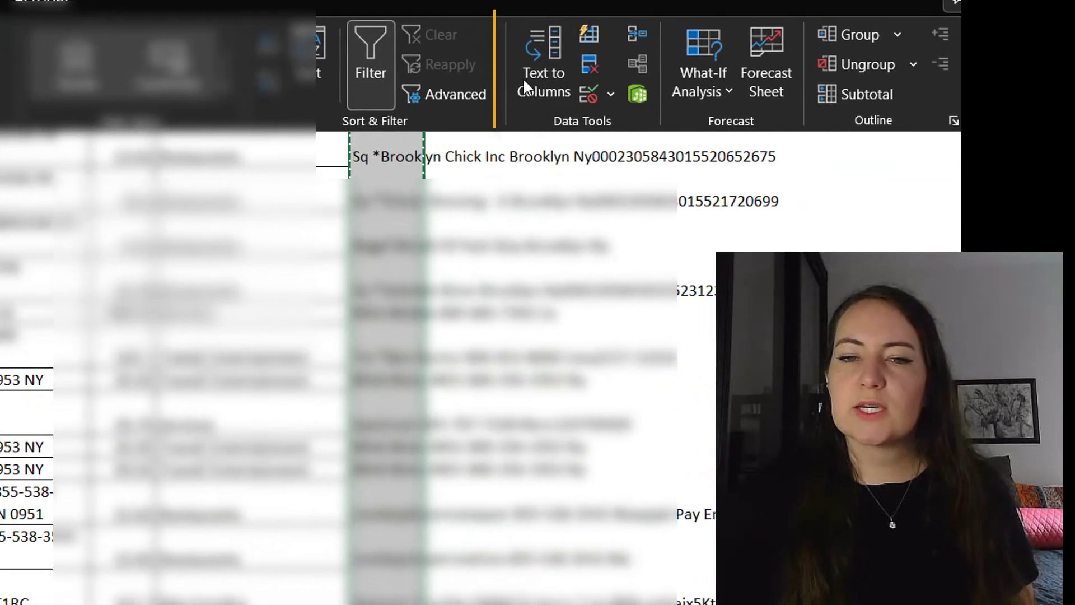
- Split the "Vendor - New" values with Text to Columns as delimited text, using only the asterisk (*) as delimiter
click(546, 75)
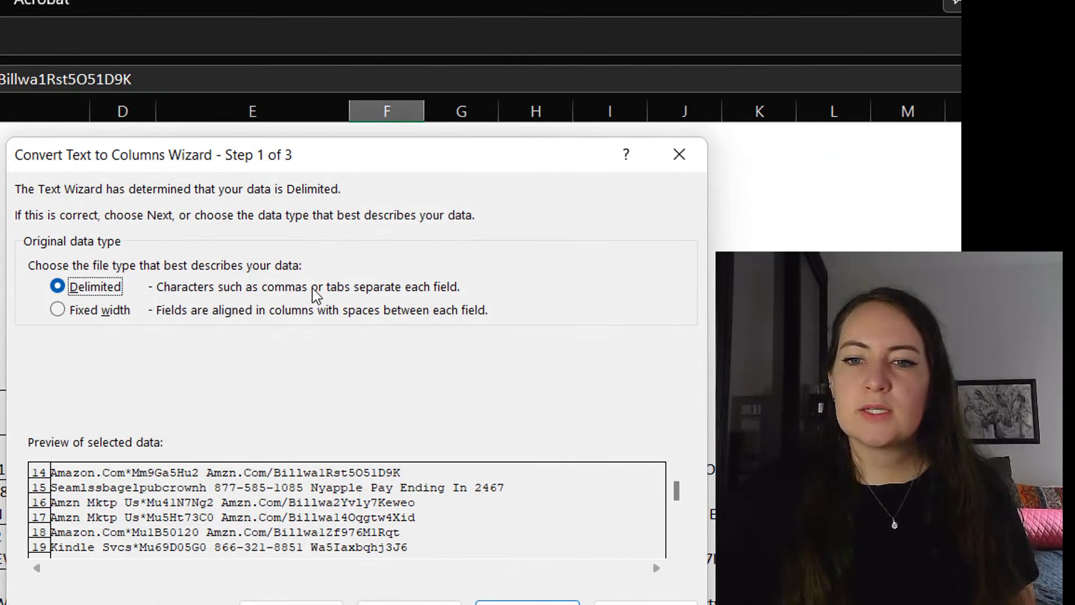
click(527, 602)
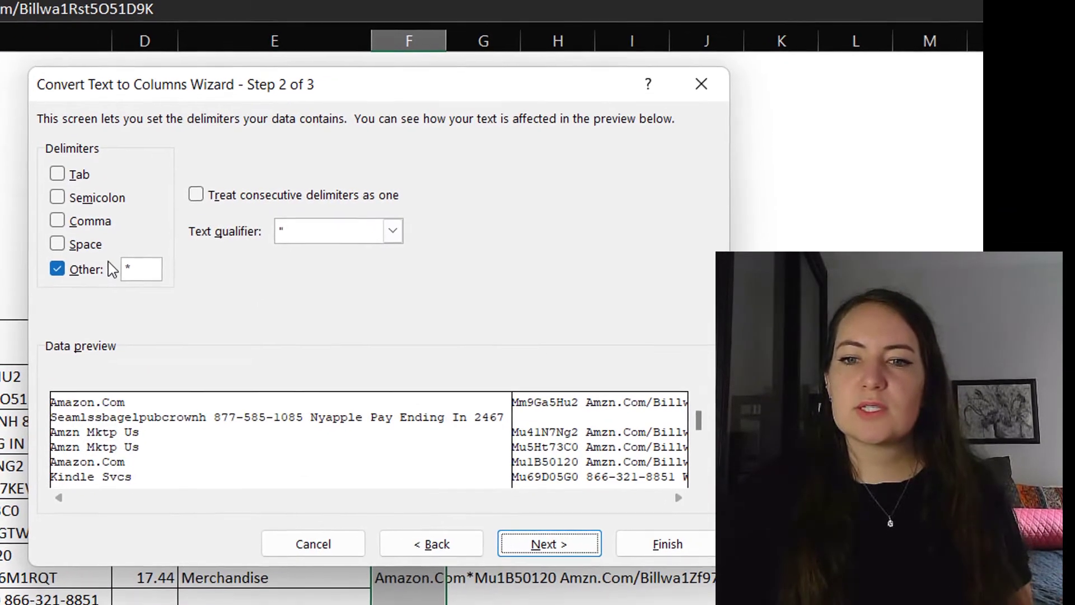
click(552, 543)
click(659, 545)
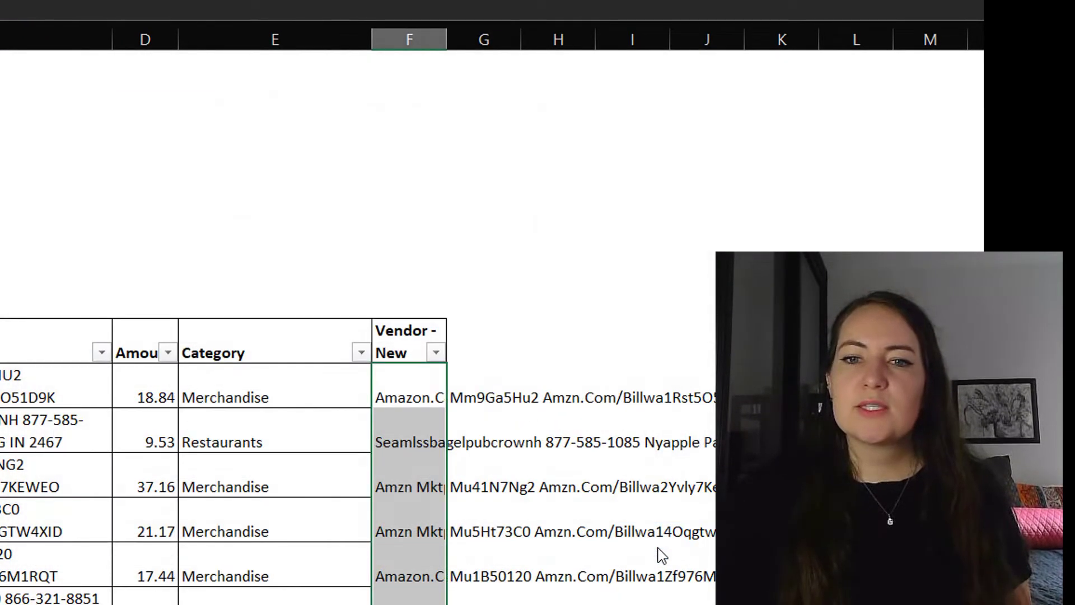
- AutoFit the widths of columns F and G to the split vendor text
click(497, 389)
click(414, 350)
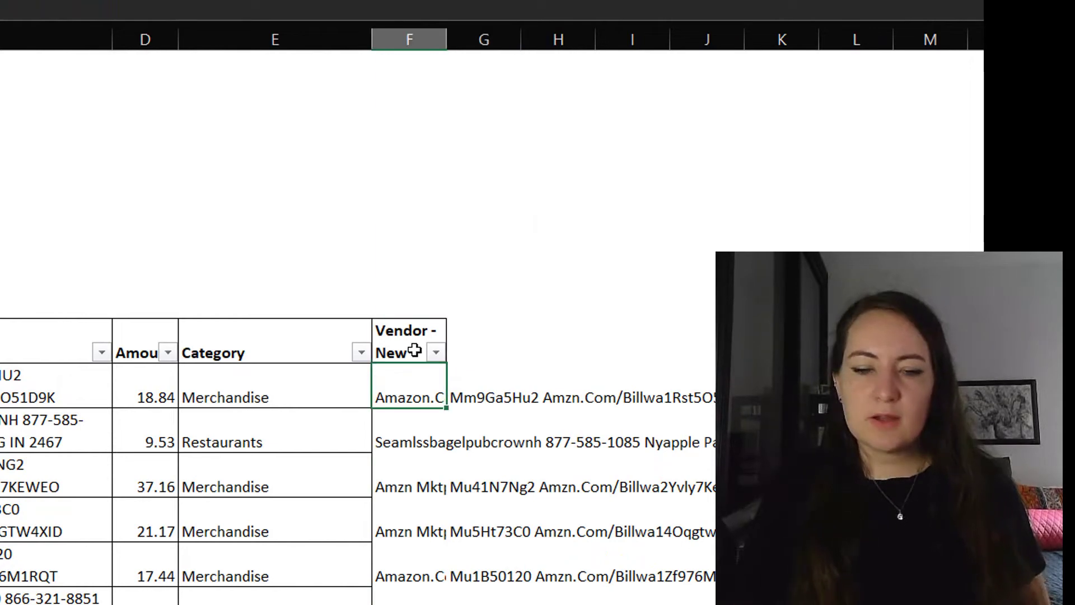
key(shift+Right)
key(ctrl+shift+Down)
key(alt+h)
key(o)
key(i)
scroll(414, 350, up, 1)
click(414, 350)
- Compare the vendor names in column F with the remaining description text split into column G
key(Down)
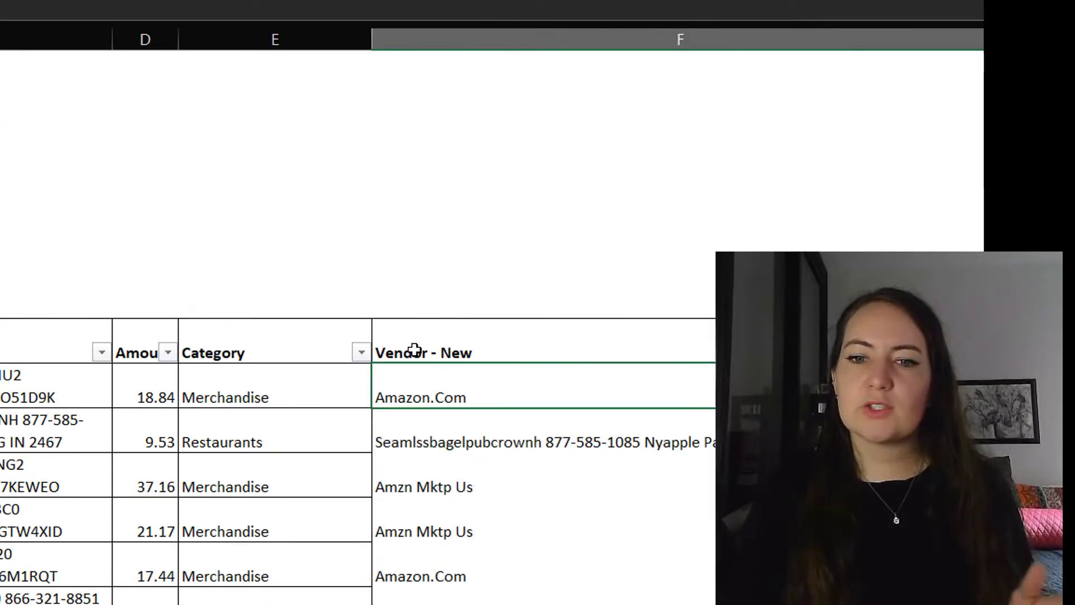
key(Down)
key(Down)
key(Down)
key(Down)
key(Down)
key(Right)
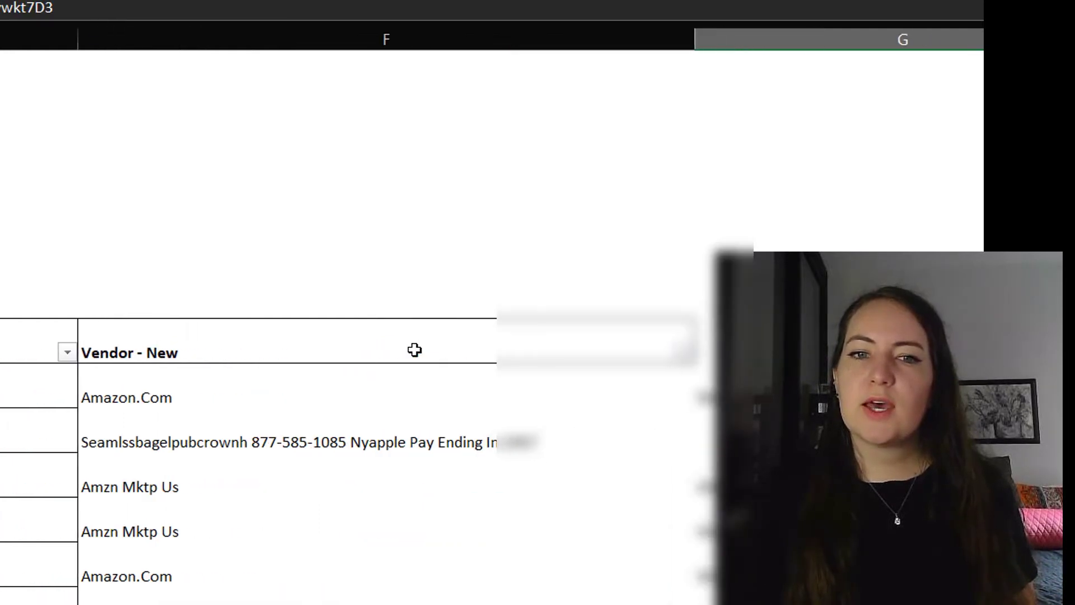
key(Left)
key(Left)
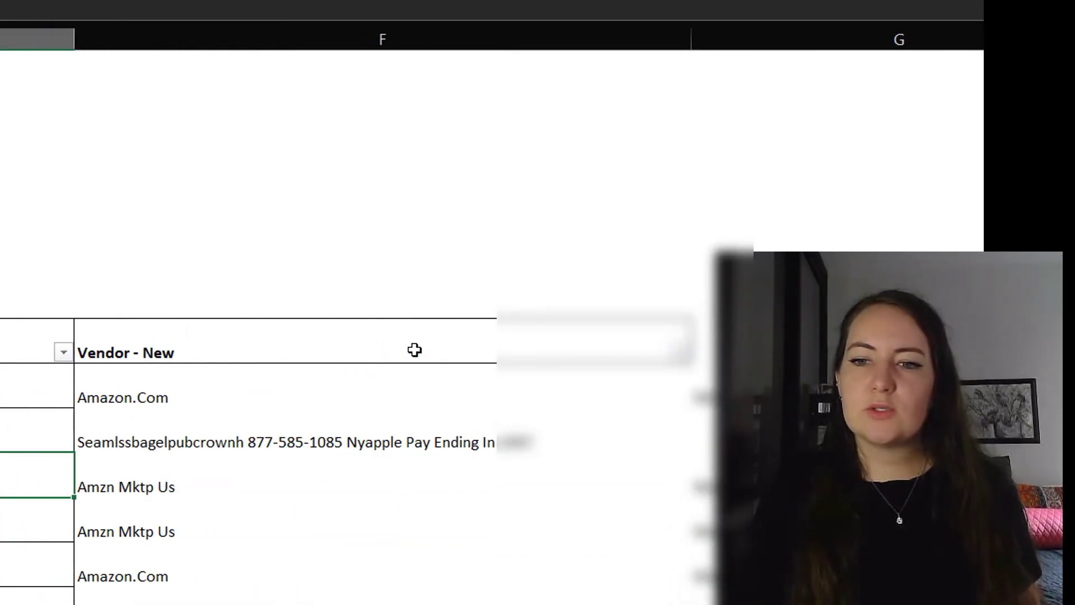
key(Up)
key(Right)
key(Right)
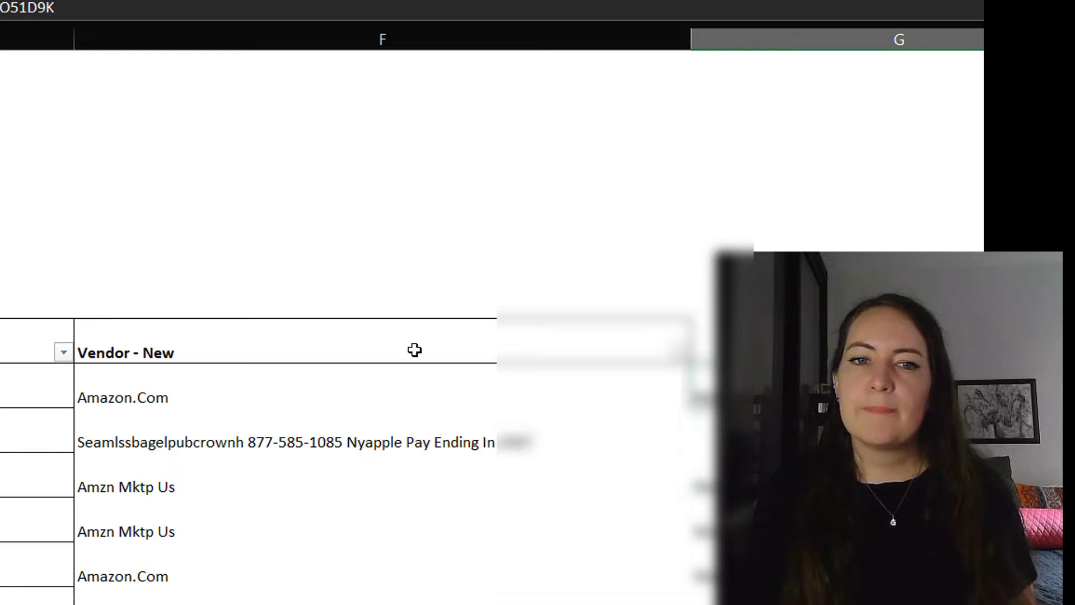
- Compare the original descriptions and categories with the split vendor text in columns F and G
key(Left)
key(Left)
key(Left)
key(Left)
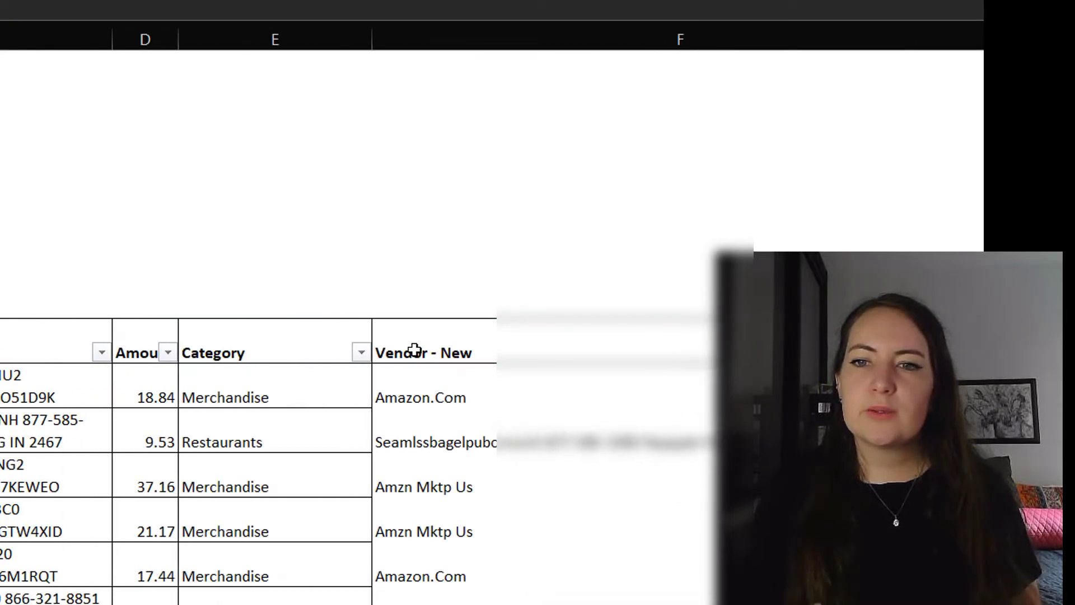
key(shift+Right)
key(shift+Right)
key(shift+Right)
key(shift+Right)
key(shift+Right)
key(shift+Right)
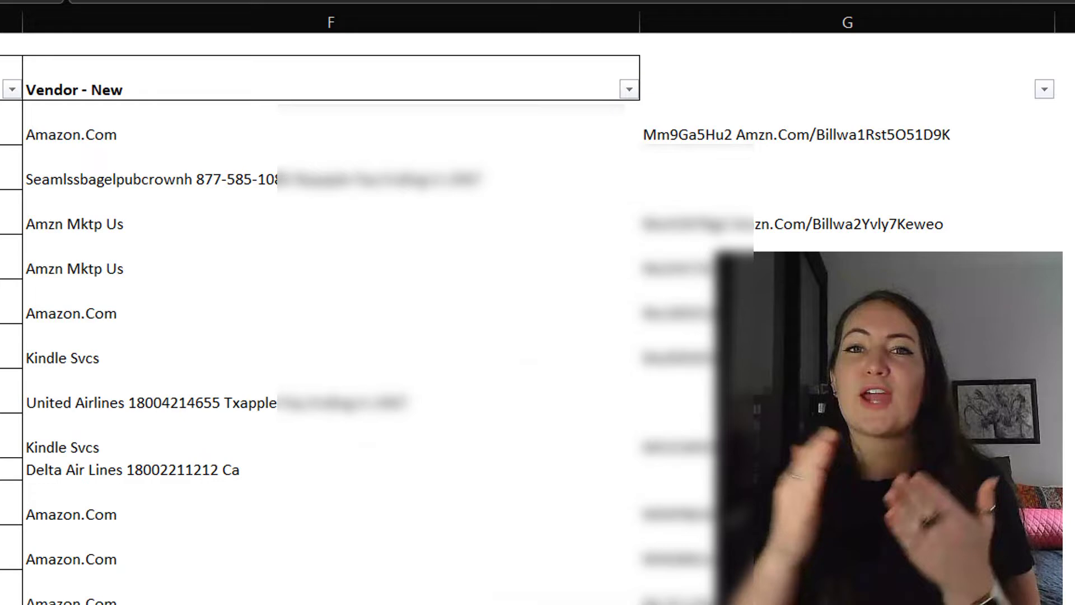
- Review the distinct values of column G in its filter list, from first to last entries
click(843, 77)
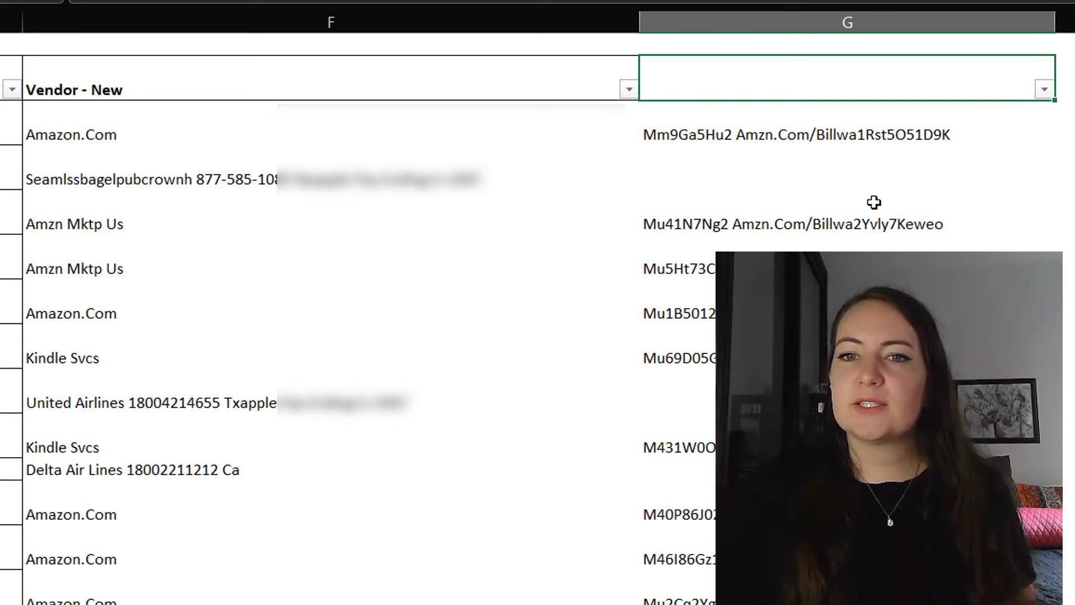
click(1045, 89)
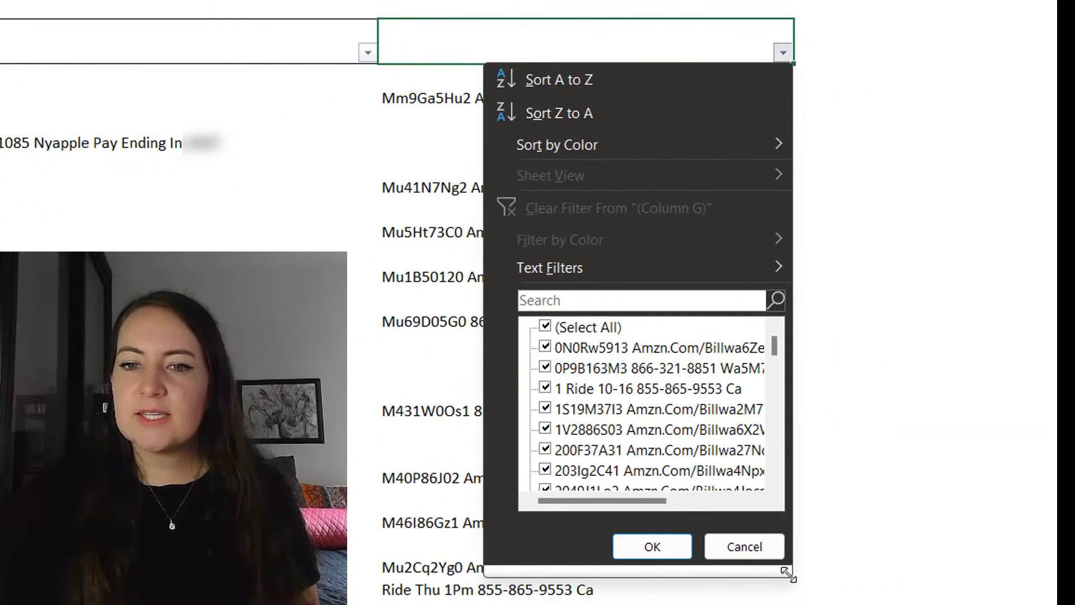
drag(786, 574, 1053, 603)
scroll(871, 499, down, 8)
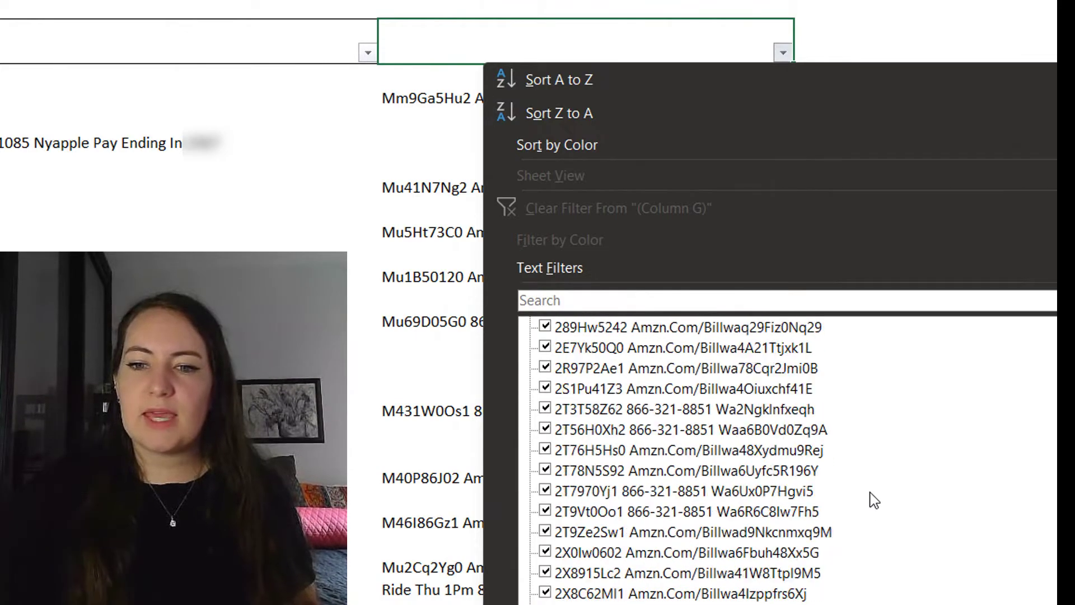
scroll(874, 499, down, 15)
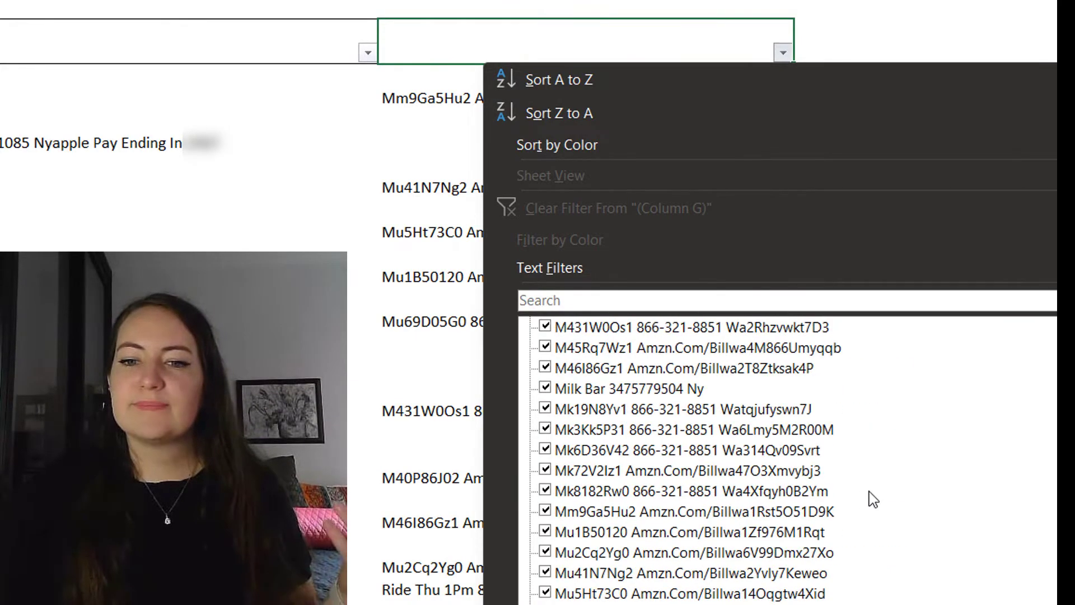
scroll(869, 492, down, 10)
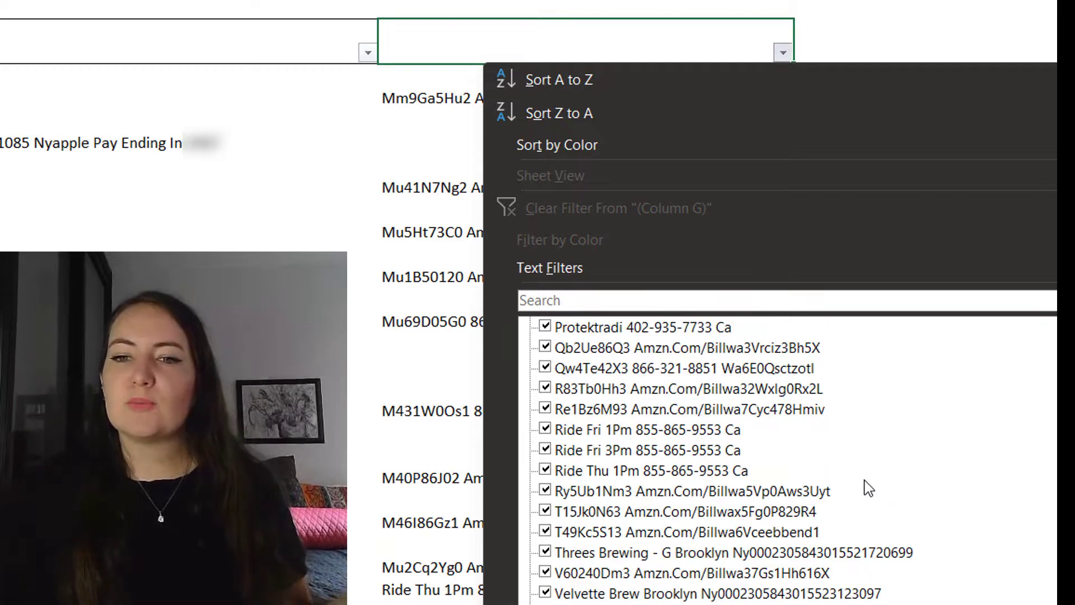
scroll(868, 486, up, 15)
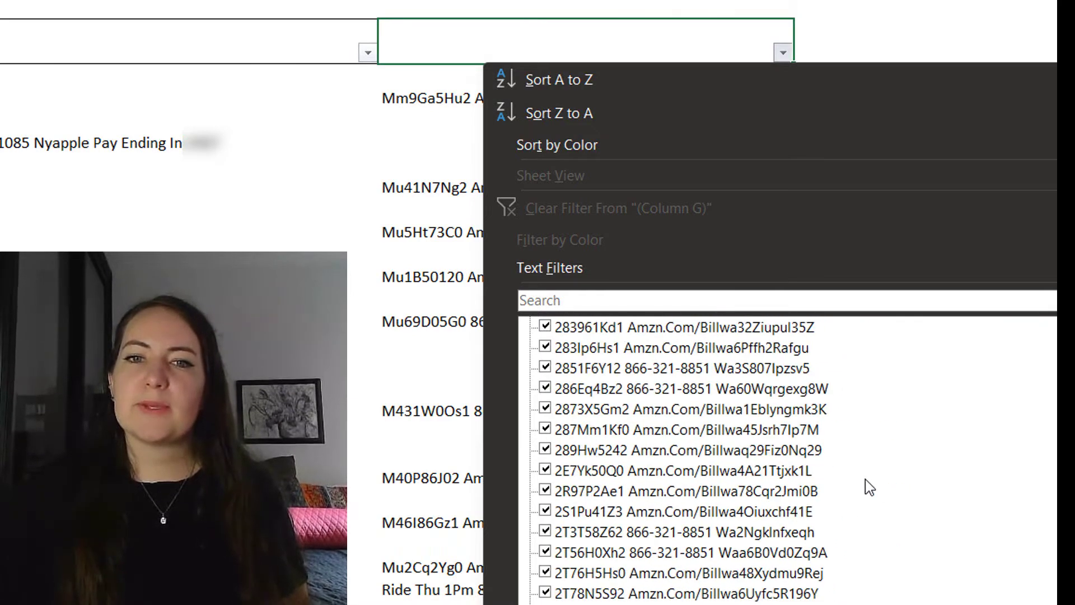
scroll(866, 482, up, 5)
- Remove the leftover description text in column G, keeping only the "Vendor - New" column
click(393, 341)
click(540, 2)
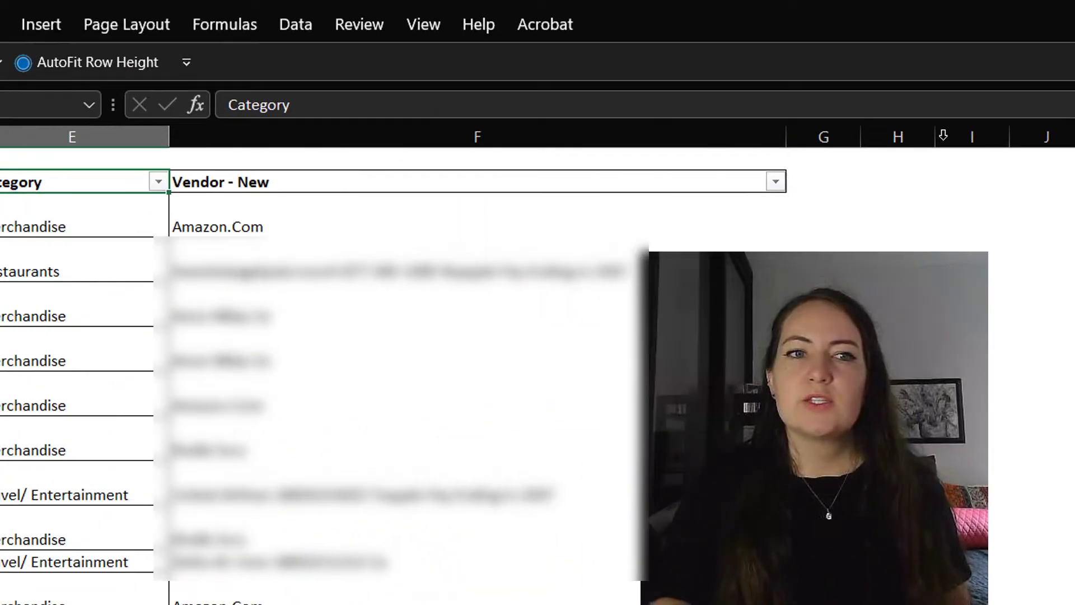
key(Left)
key(Left)
key(Left)
key(Left)
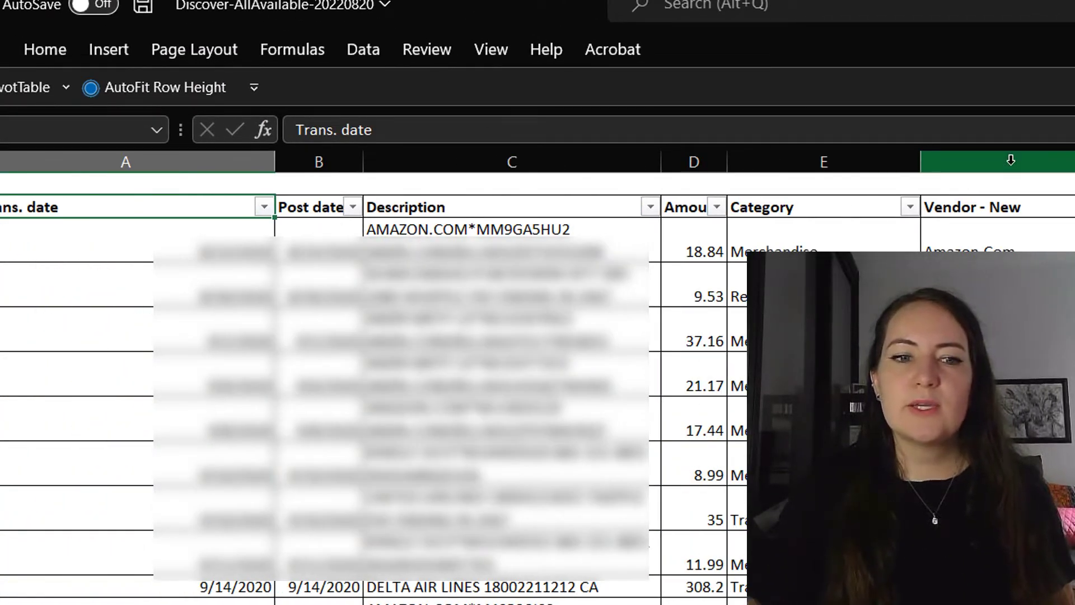
- Extend the vendor PivotTable's data source to $A$13:$F$163 and use Vendor - New as its row labels
key(shift+space)
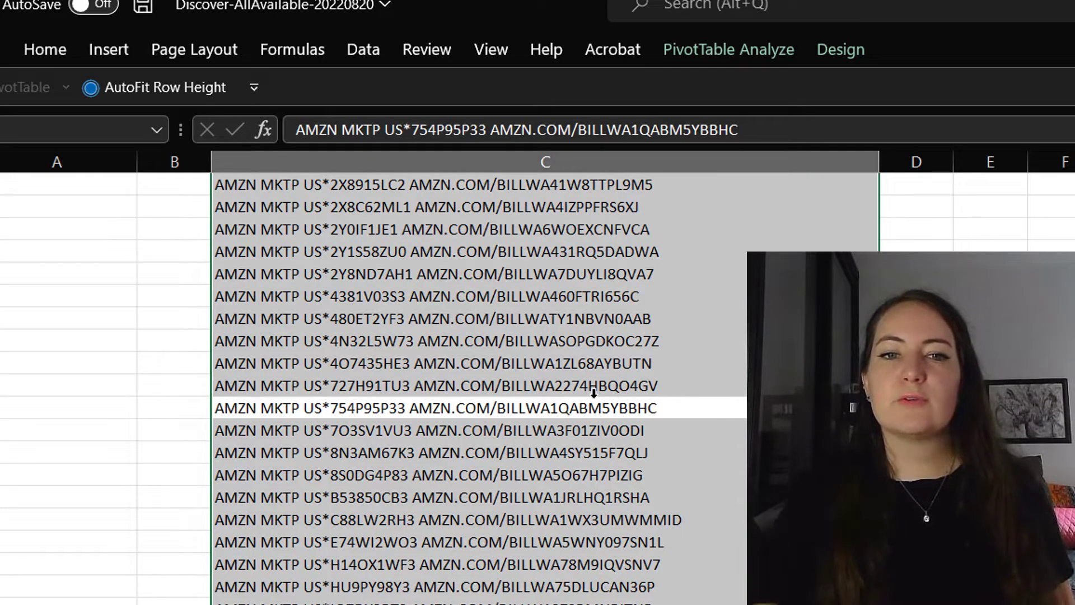
key(ctrl+Up)
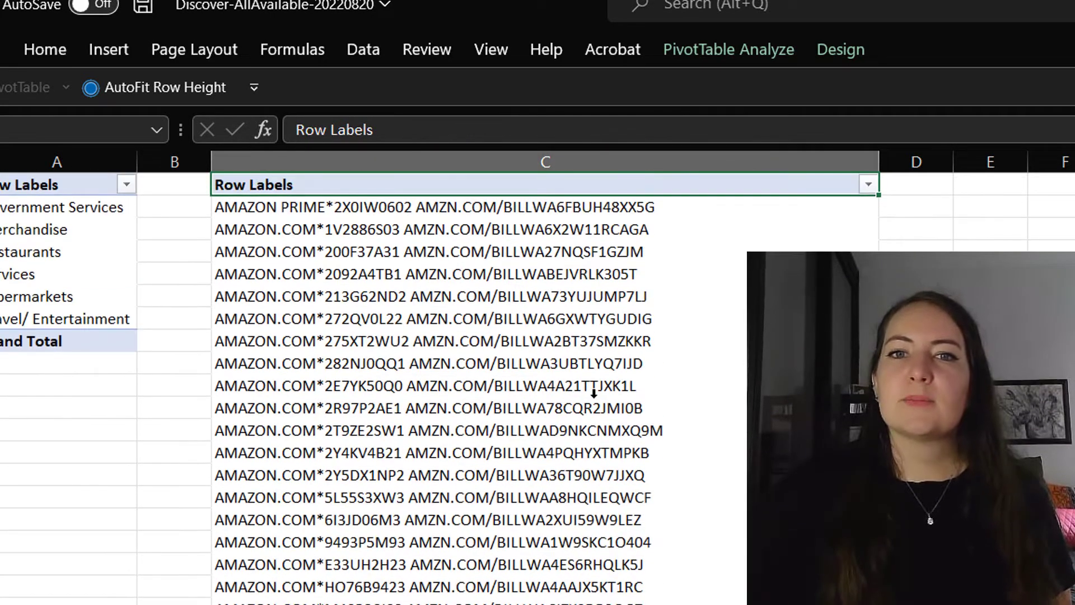
click(838, 51)
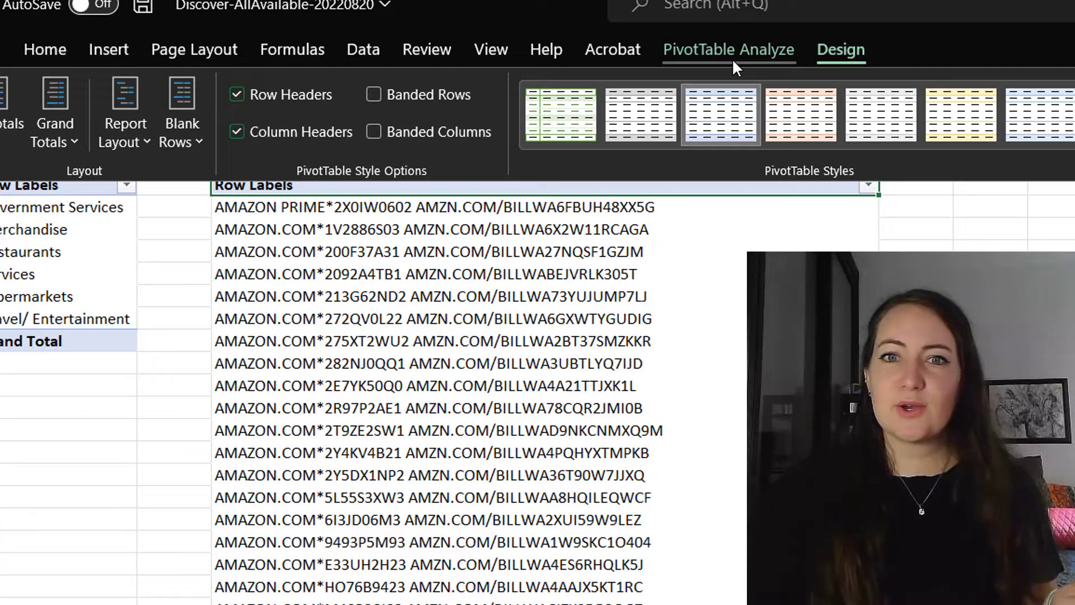
click(767, 53)
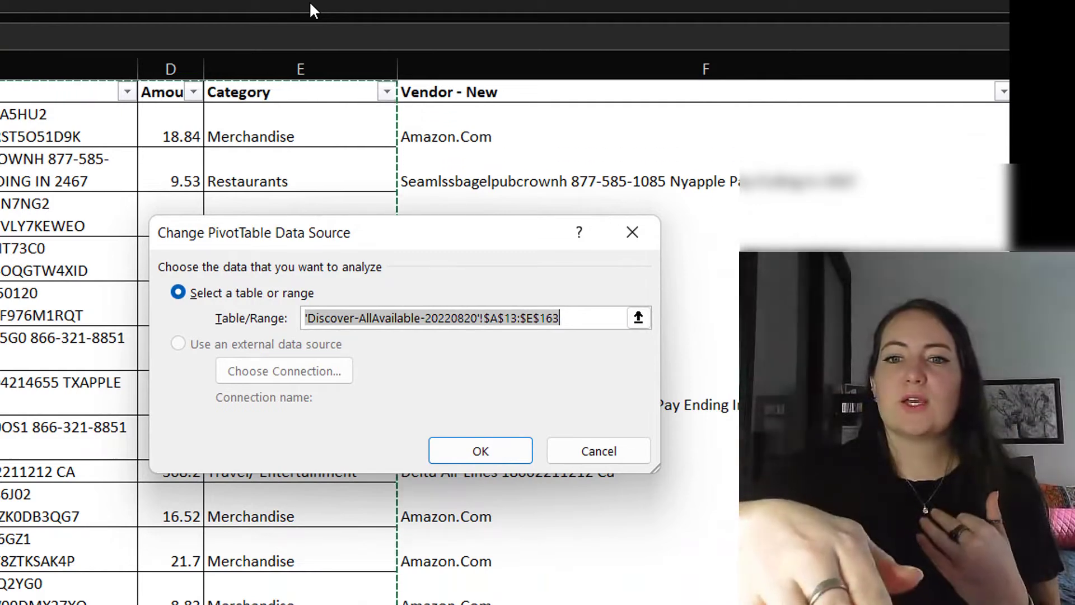
key(End)
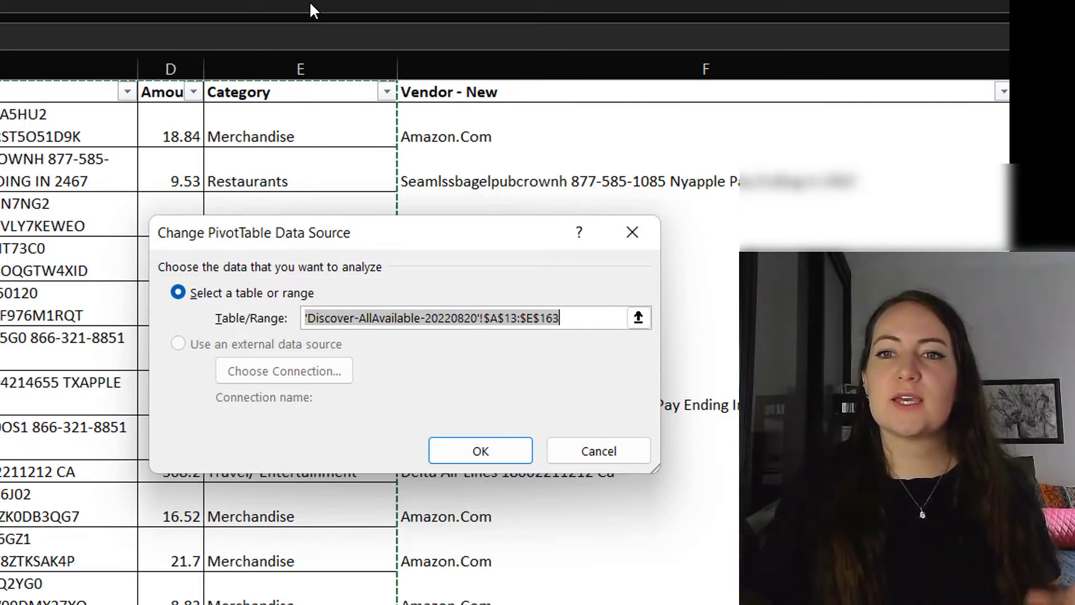
key(shift+Right)
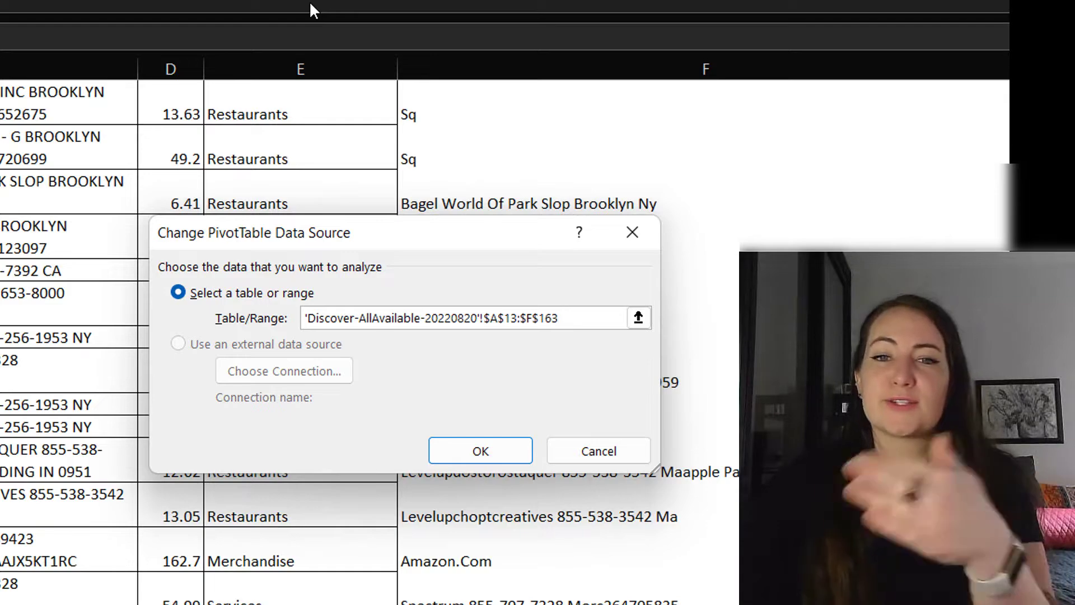
click(503, 448)
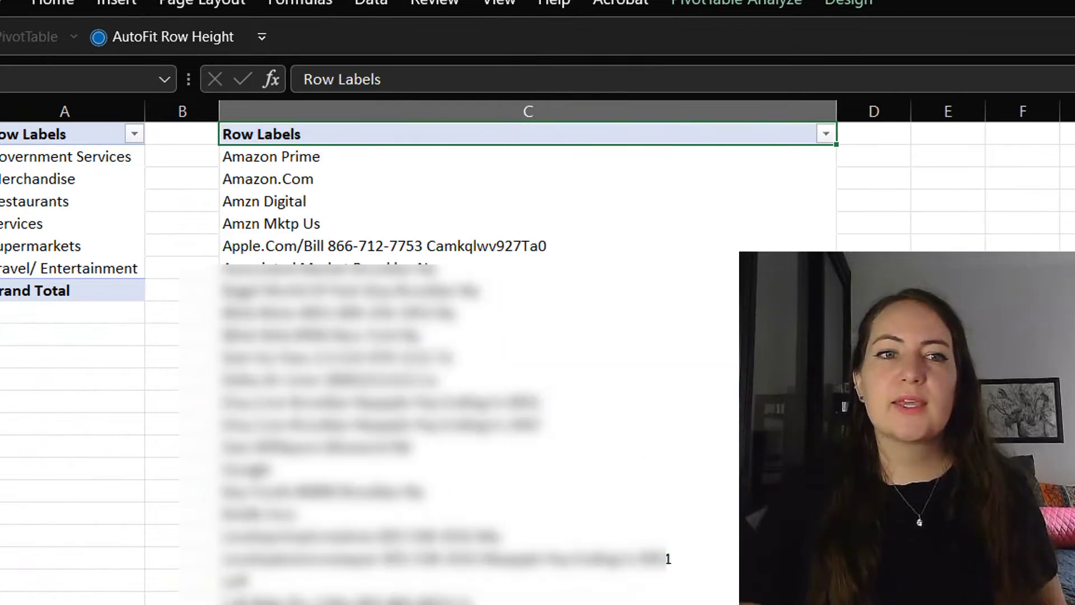
- Count the vendor names listed under the PivotTable's row labels
click(611, 429)
key(ctrl+Up)
key(ctrl+Down)
key(ctrl+shift+Up)
key(shift+Down)
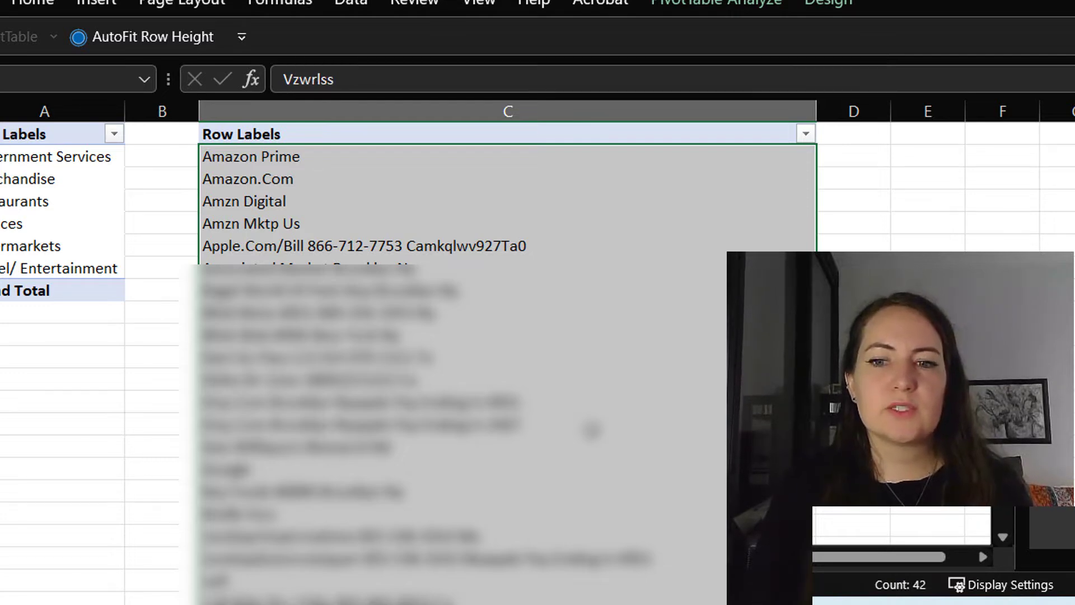
key(ctrl+z)
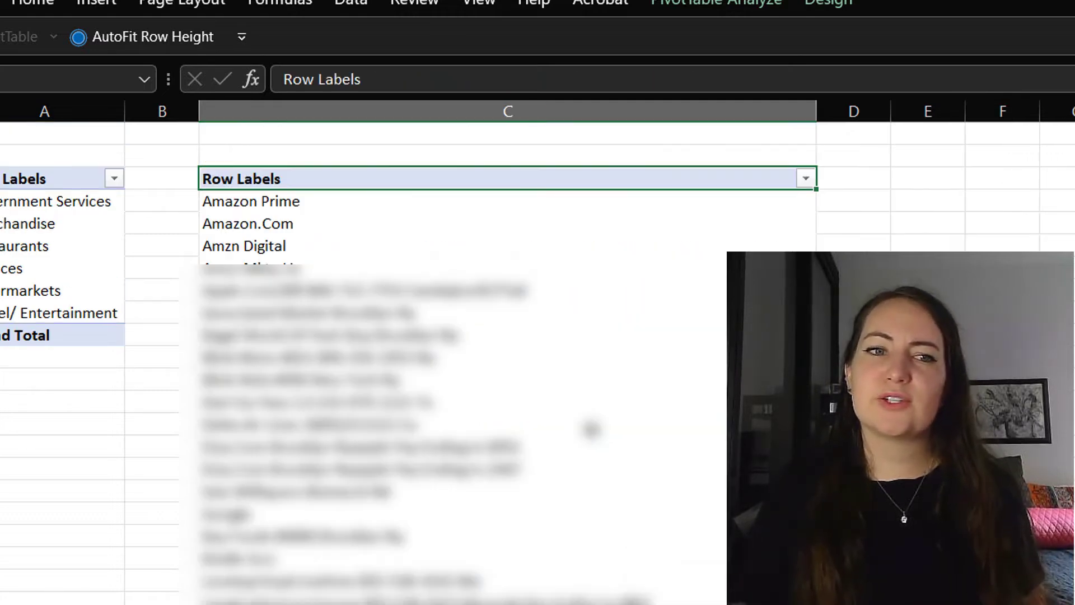
- Examine the Amazon-related vendor name variants among the PivotTable's row labels
key(Down)
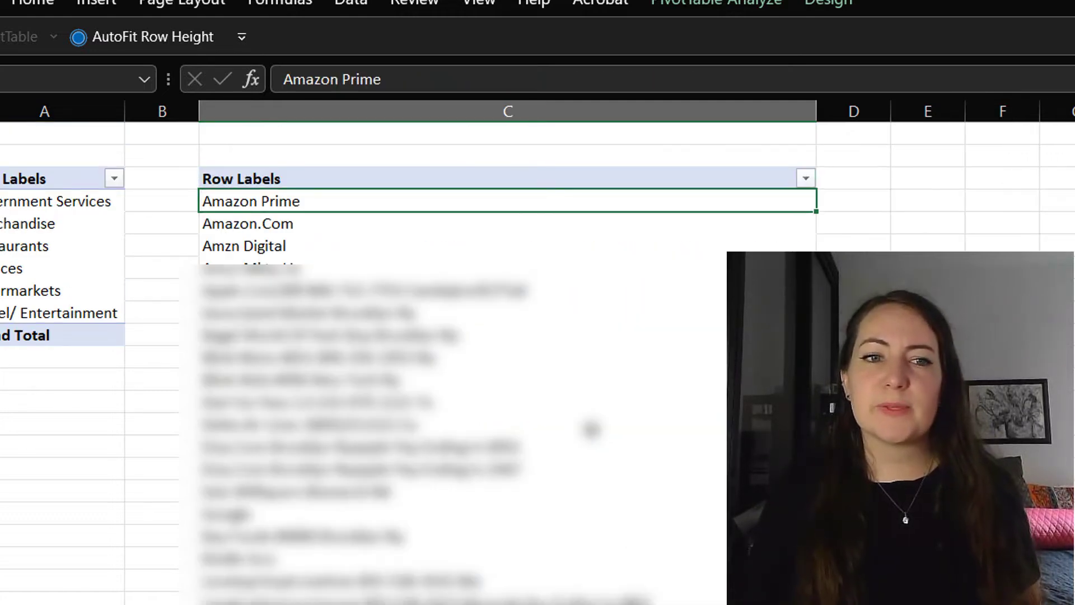
key(Down)
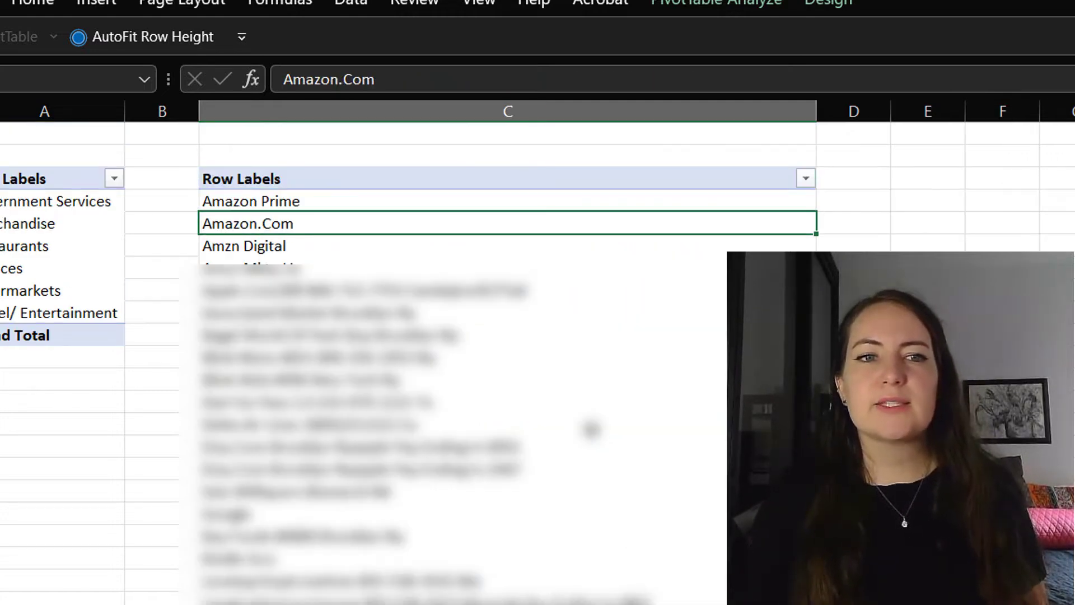
key(Down)
key(Up)
key(Up)
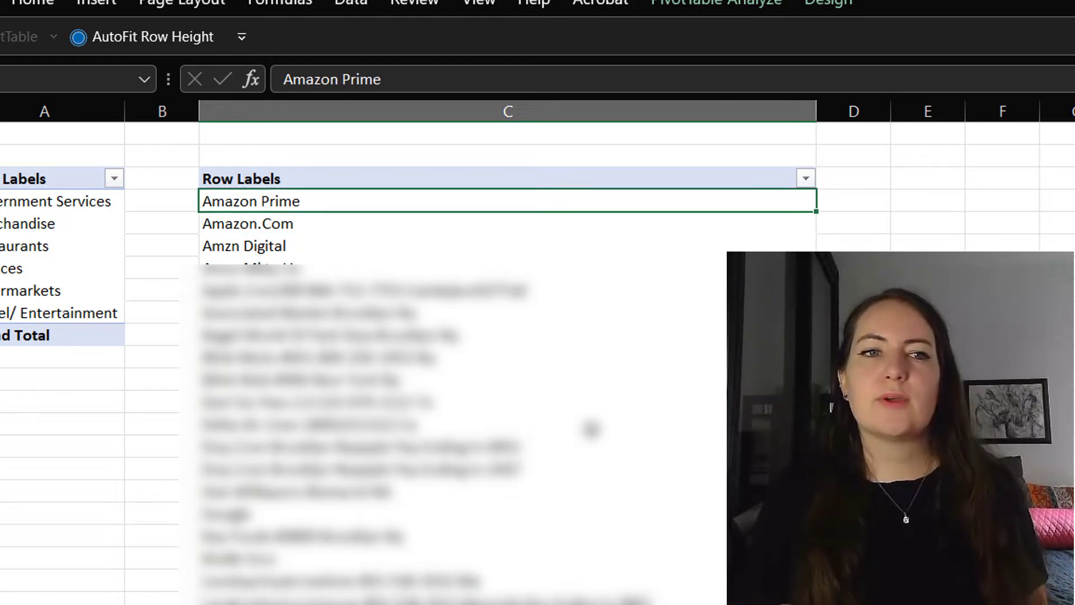
key(Down)
key(Down)
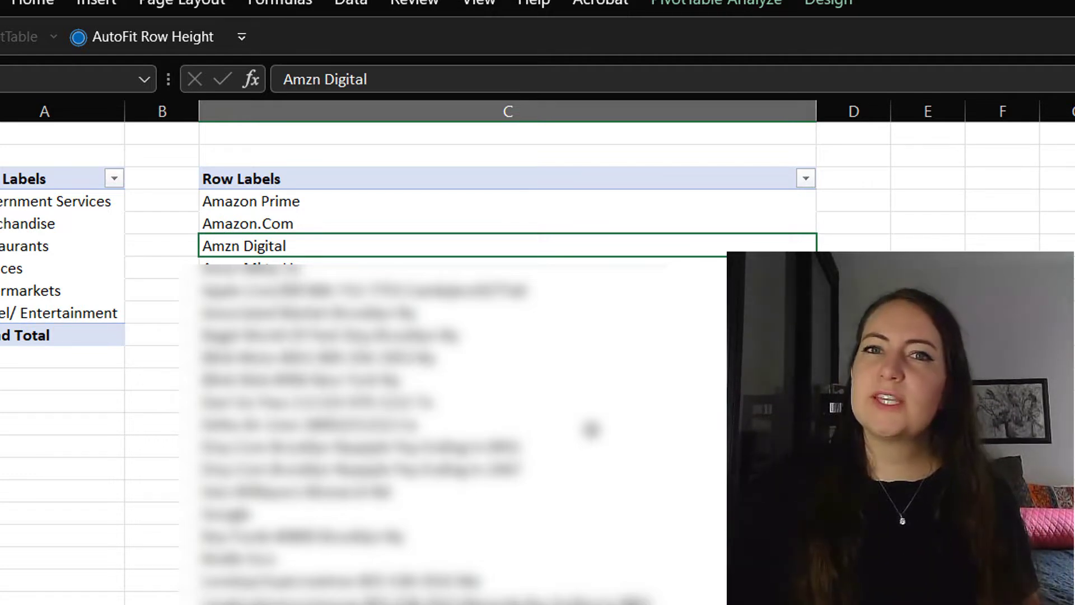
key(Down)
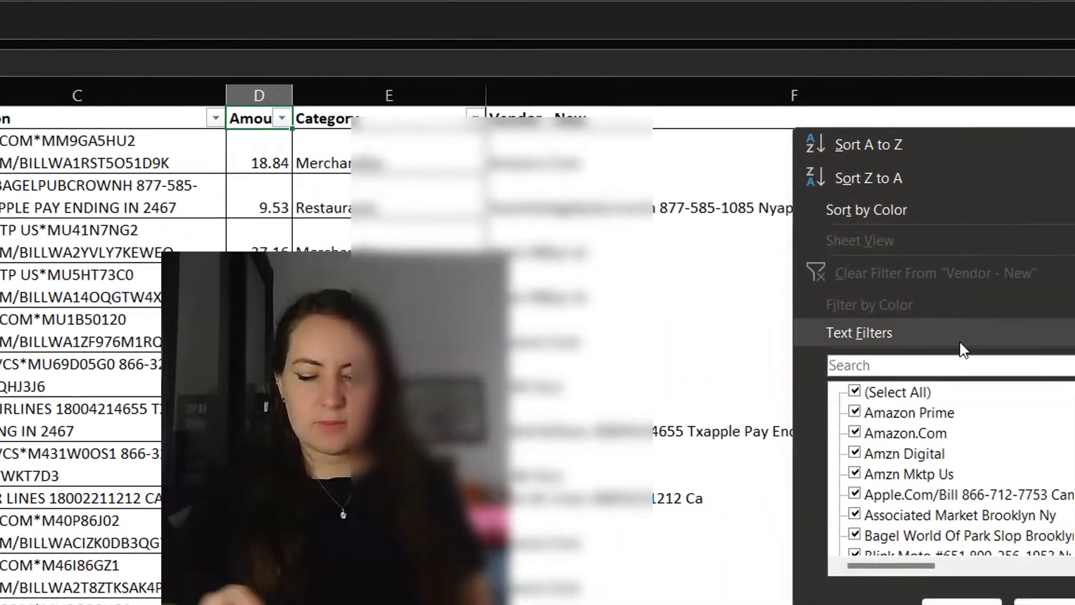
- Filter the "Vendor - New" column of the transaction sheet for "spectrum"
click(953, 370)
text(spectrum)
key(Return)
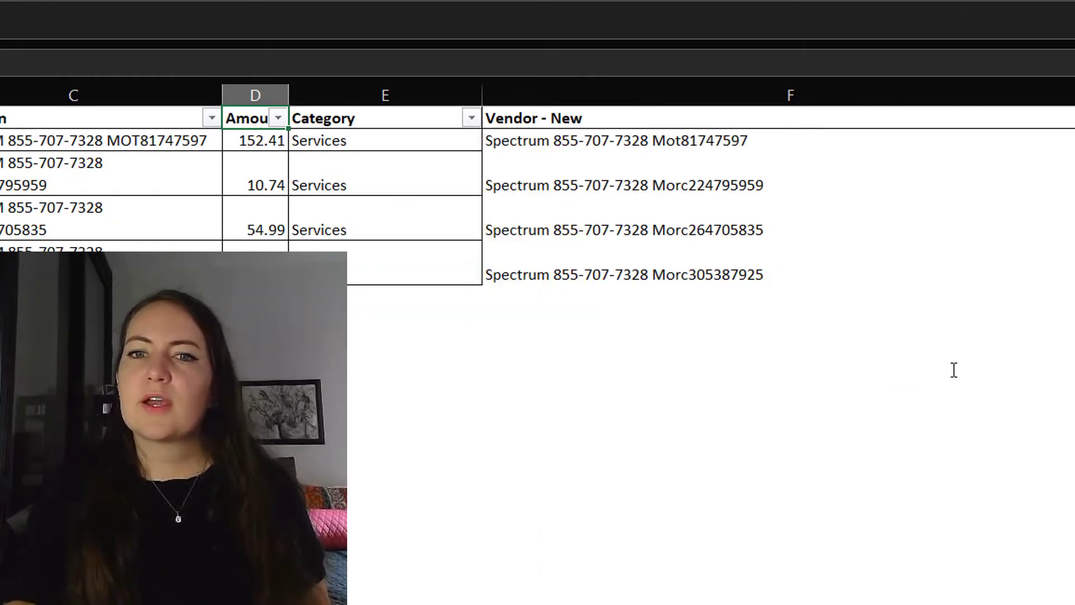
- Shorten the first filtered "Vendor - New" entry to "Spectrum" by removing the text after the name
key(Right)
key(Right)
key(Down)
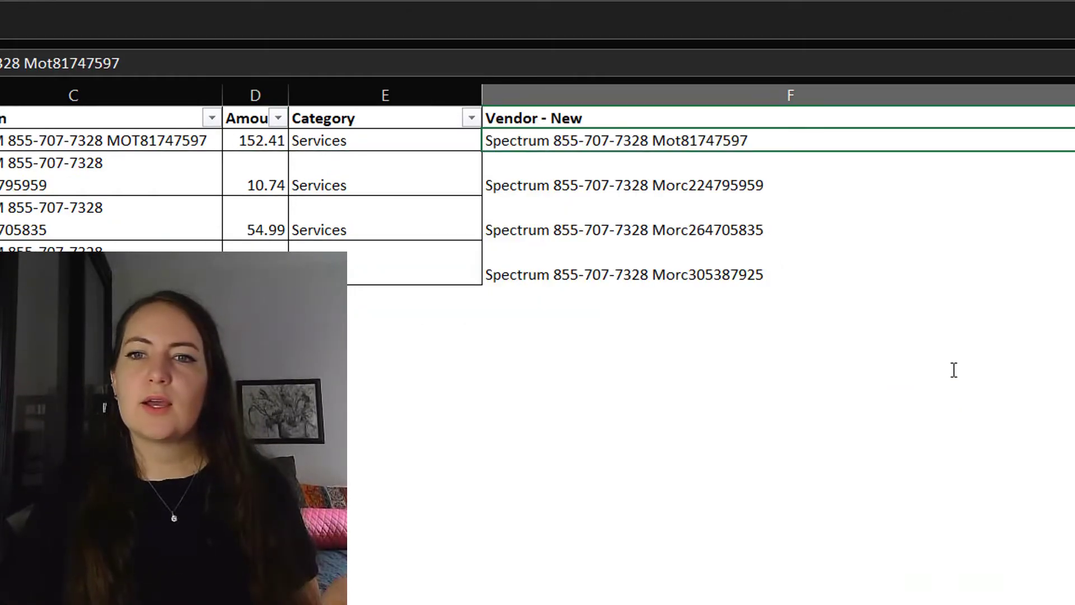
key(F2)
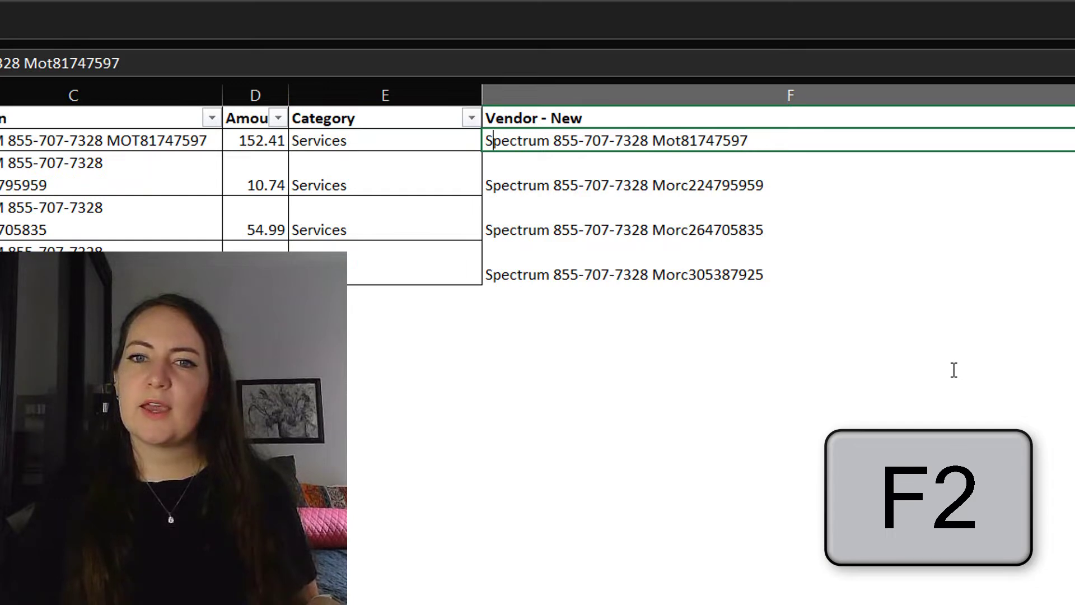
key(Right)
key(Right)
key(Right)
key(Right)
key(Right)
key(Right)
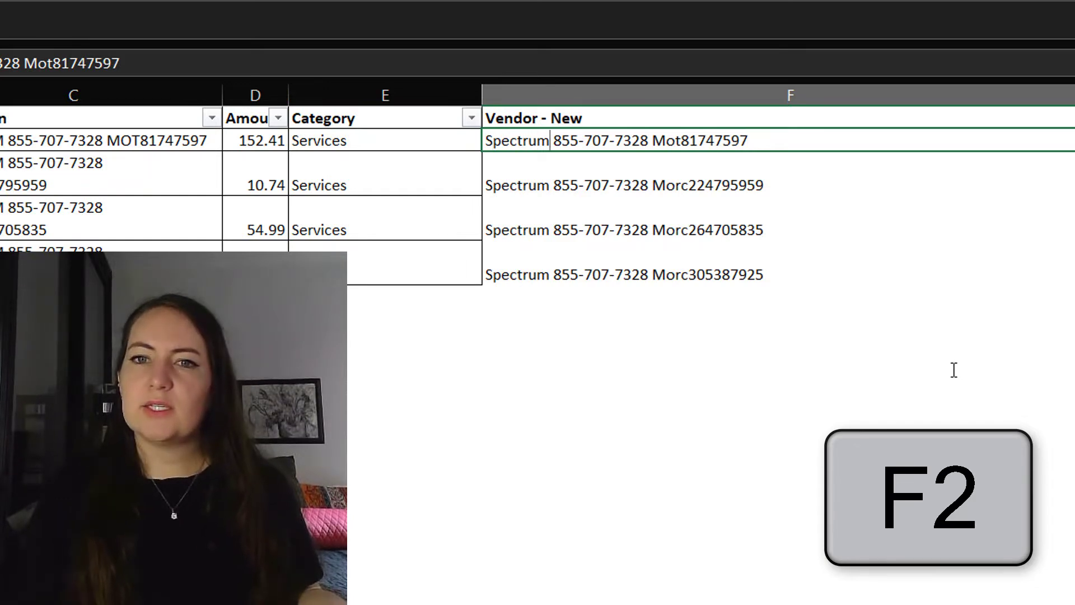
key(shift+End)
key(Delete)
key(Return)
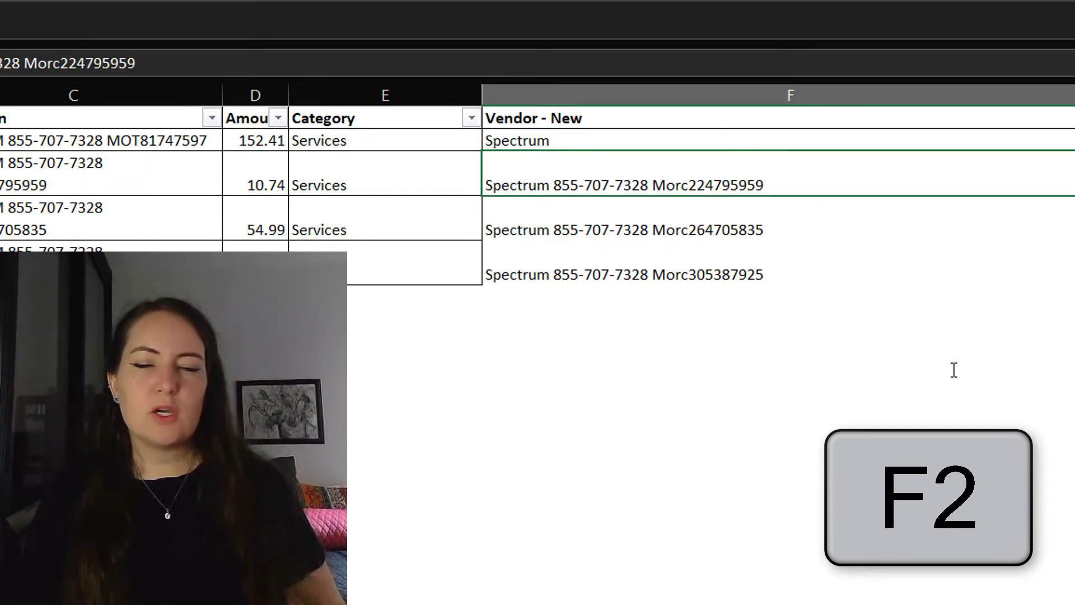
- Count the characters of the shortened Spectrum name with a temporary LEN formula in column G
key(Up)
key(Right)
text(=len()
key(Left)
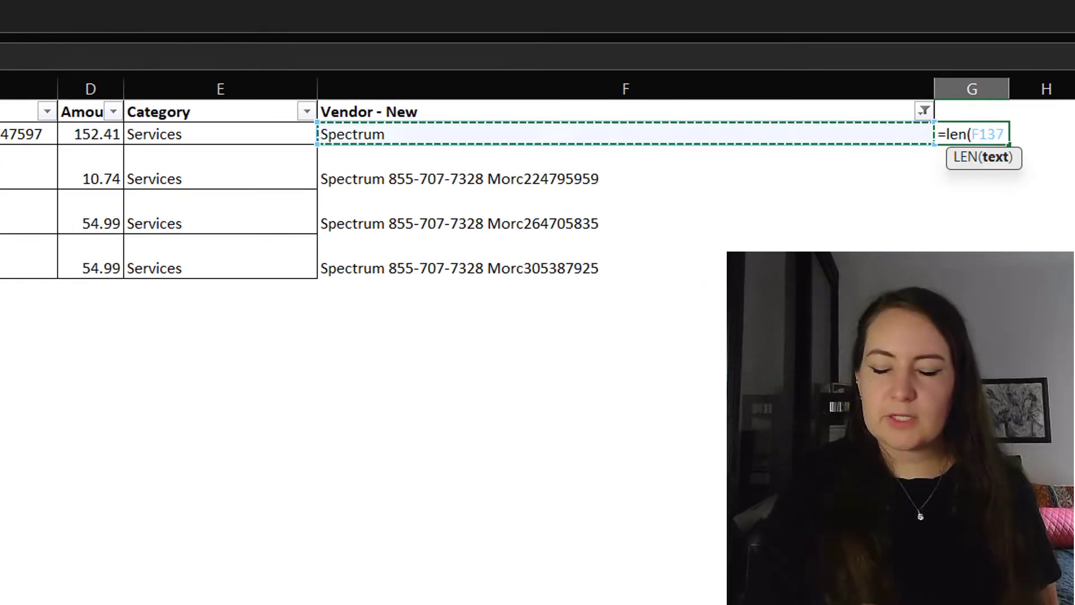
key(Return)
key(ctrl+z)
key(Down)
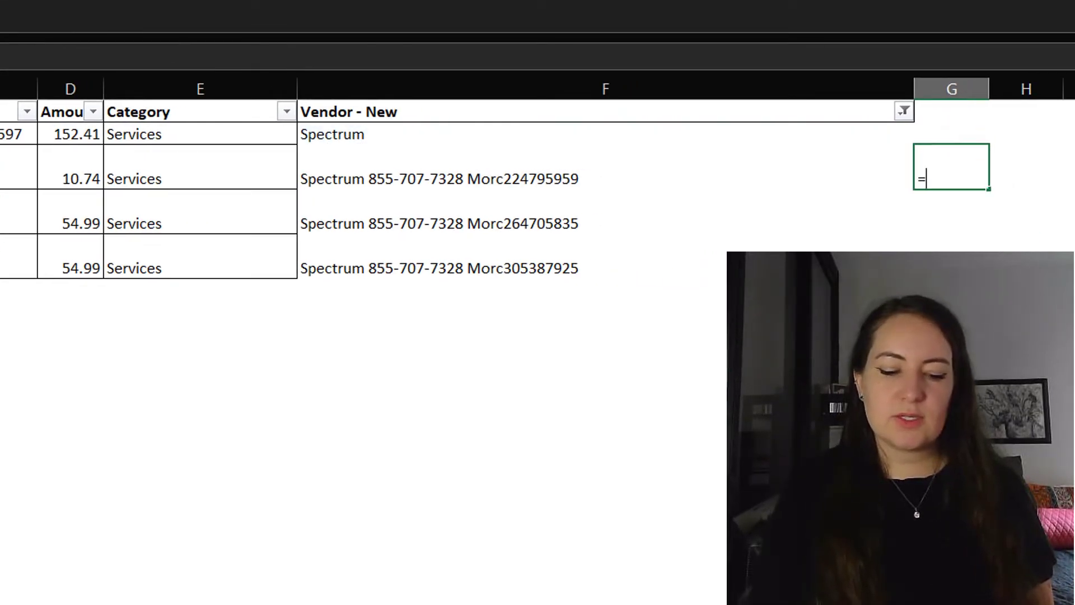
- Extract the vendor name from F153 with a LEFT formula in the adjacent cell of column G
text(=left()
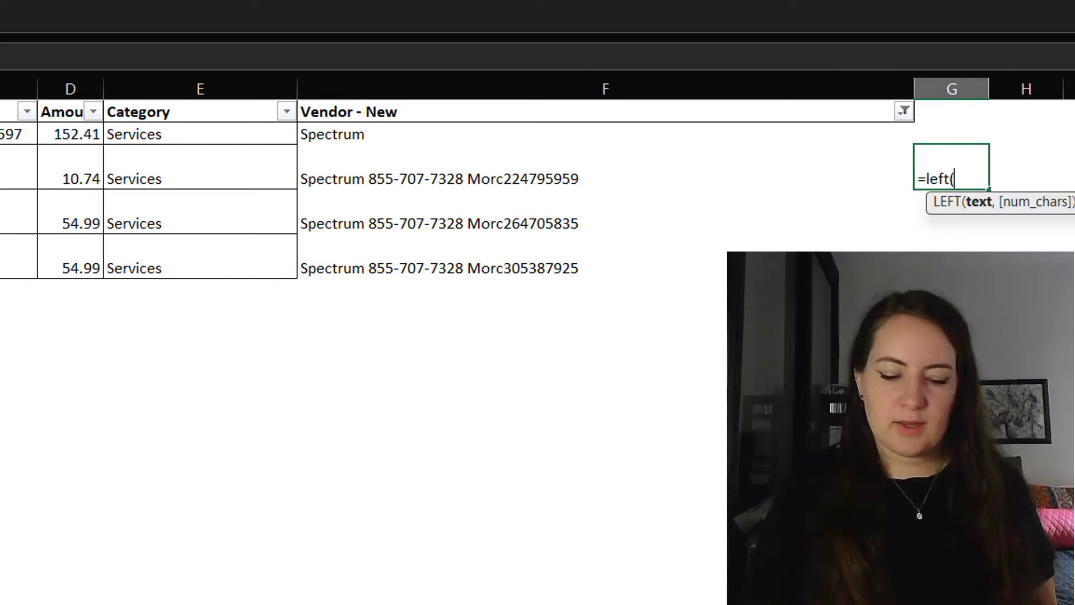
key(Left)
text(,)
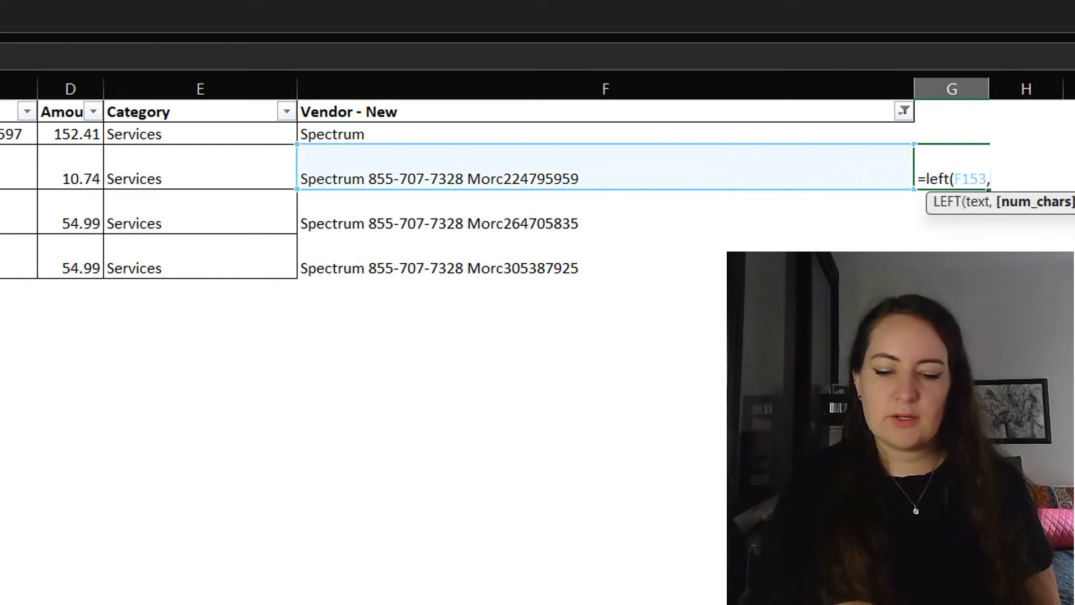
key(Return)
key(Up)
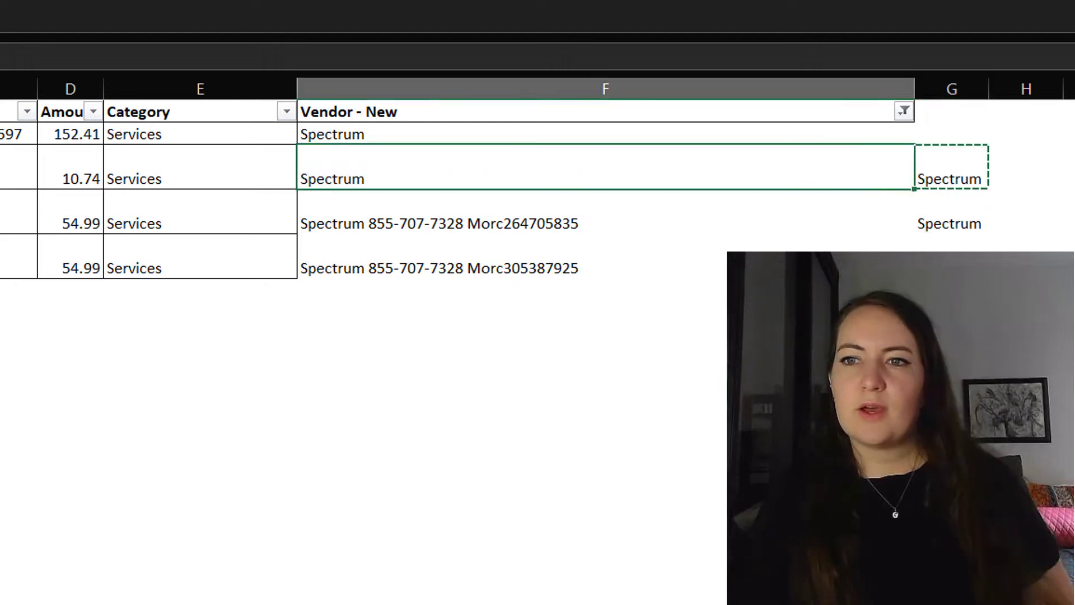
key(ctrl+z)
- Paste the extracted Spectrum name as values over the remaining Spectrum entries in "Vendor - New" and clear the column's filter
key(Right)
key(ctrl+c)
key(Left)
key(ctrl+shift+v)
key(Down)
key(Right)
key(Left)
key(Up)
key(shift+Down)
key(shift+Down)
key(ctrl+shift+v)
key(Escape)
key(Right)
key(Up)
key(Up)
key(Left)
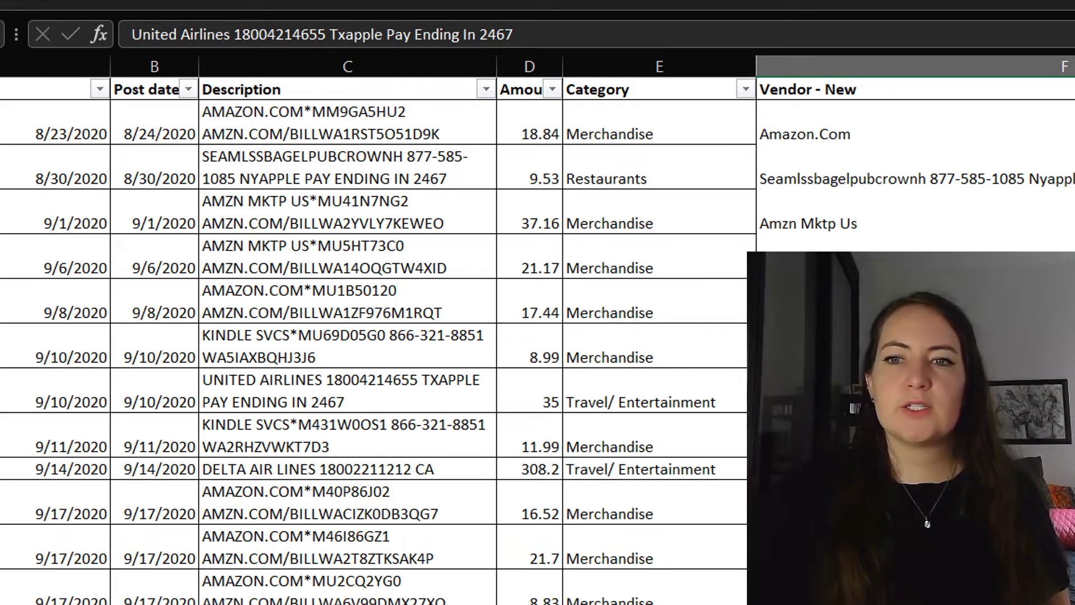
- Filter the "Vendor - New" column for the Starbucks entries
click(1032, 76)
click(974, 321)
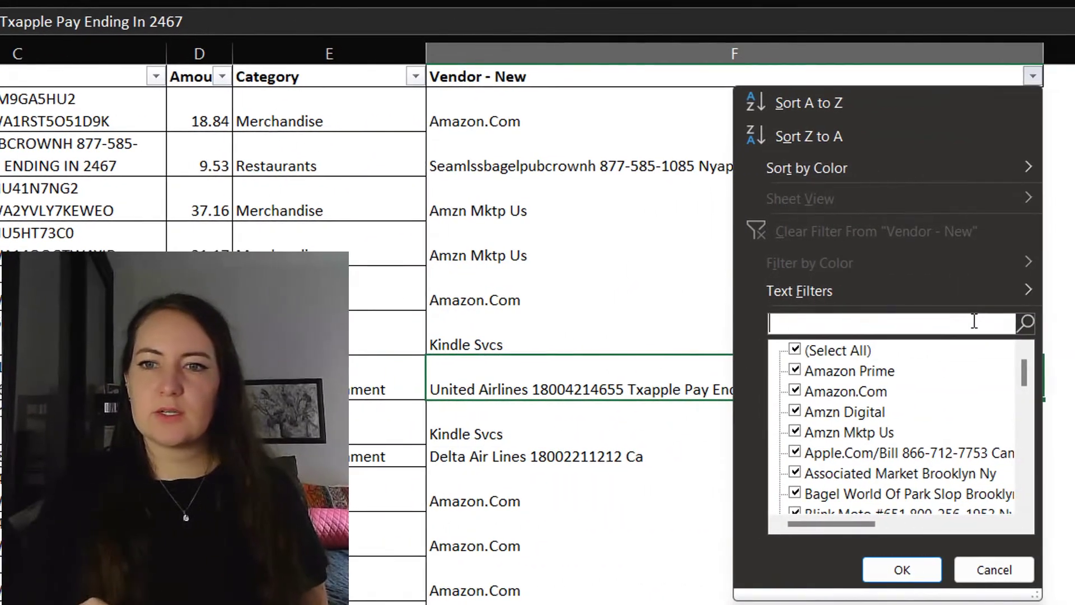
key(Return)
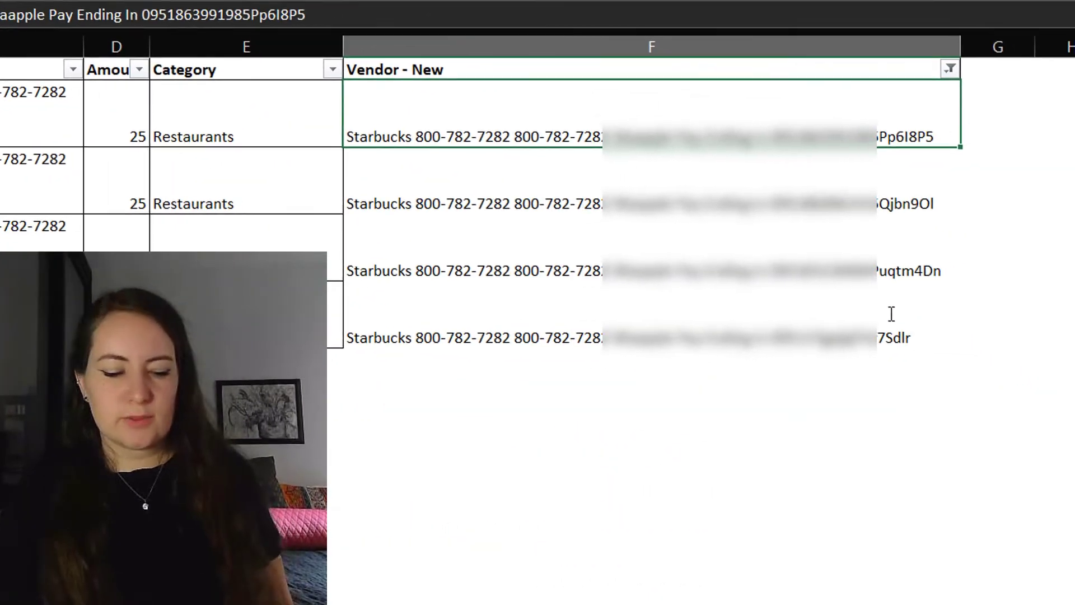
- Enter Starbucks in the column G cell beside the first filtered Starbucks entry
text(St)
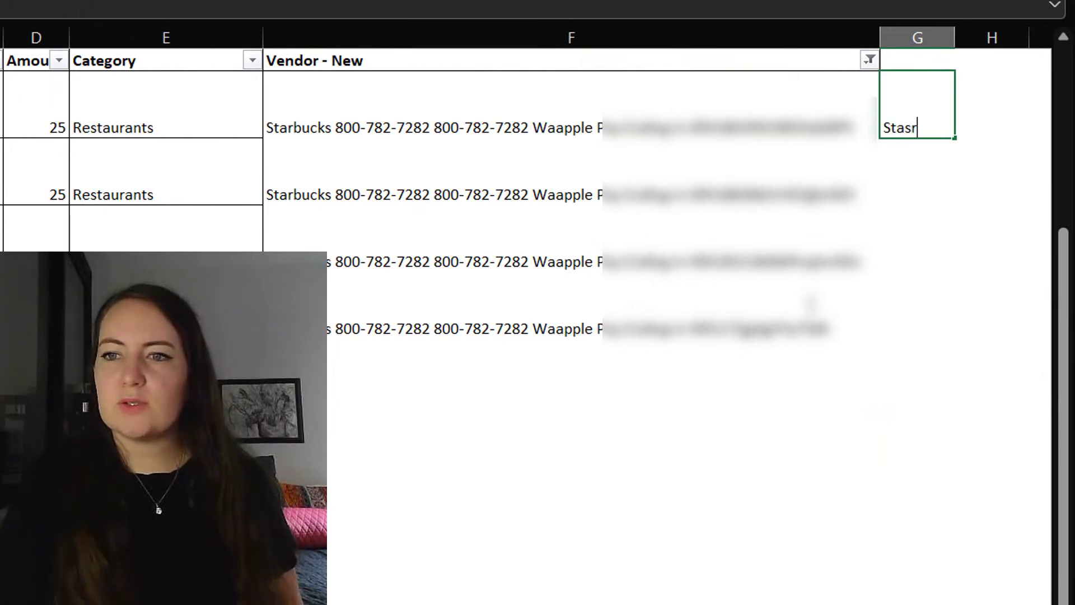
text(ar)
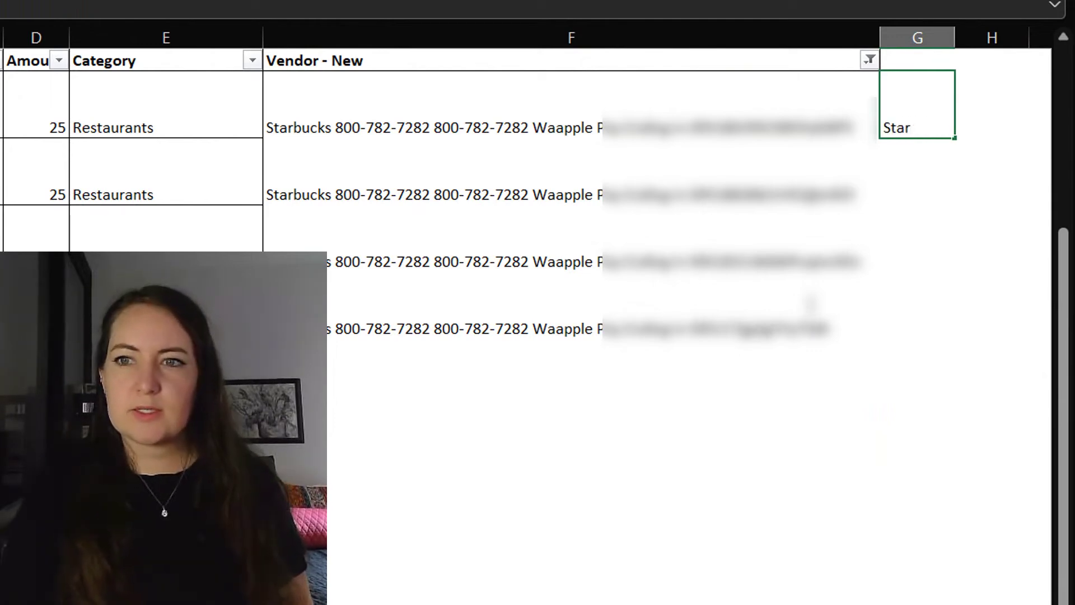
text(bucks)
key(Return)
key(Up)
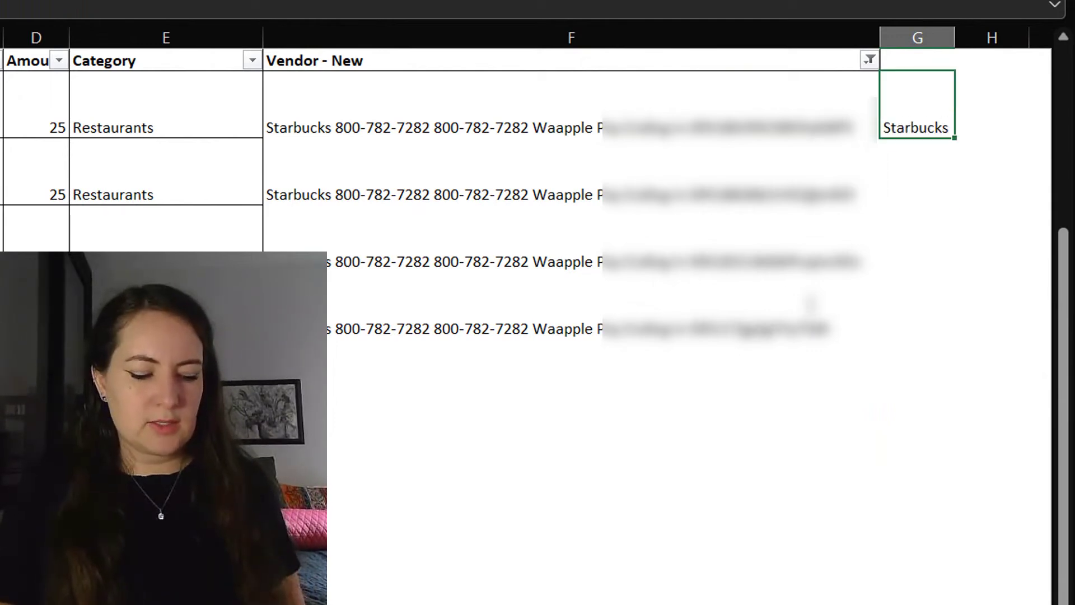
- Copy the short Starbucks name from column G over all filtered entries in the "Vendor - New" column
key(Down)
key(Left)
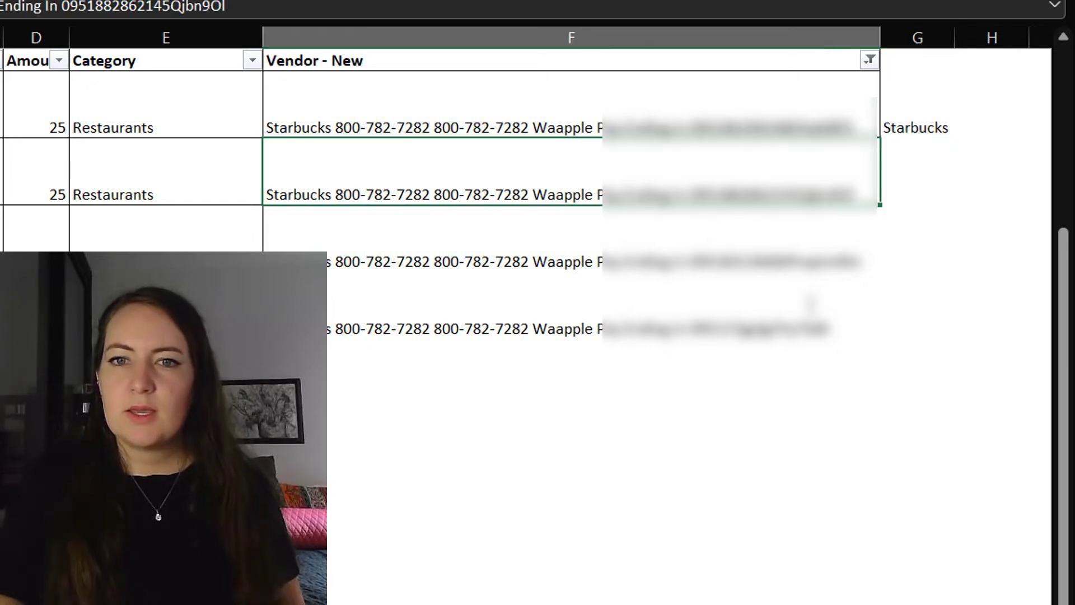
key(Up)
key(ctrl+v)
key(ctrl+shift+Down)
key(ctrl+d)
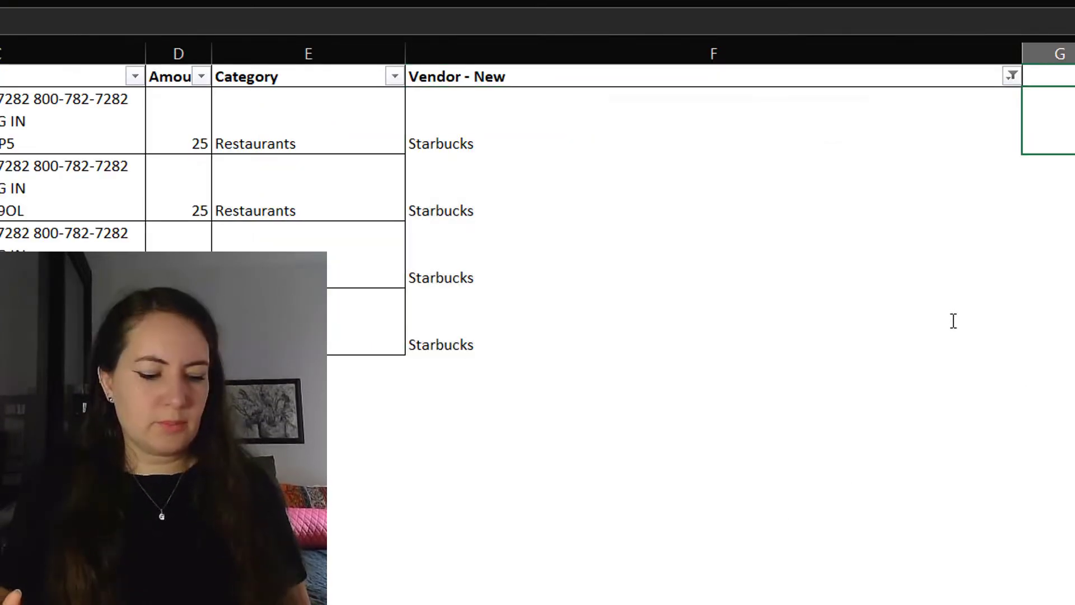
- Clear the "Vendor - New" filter and check the updated vendor list in the existing PivotTable
key(Left)
key(Up)
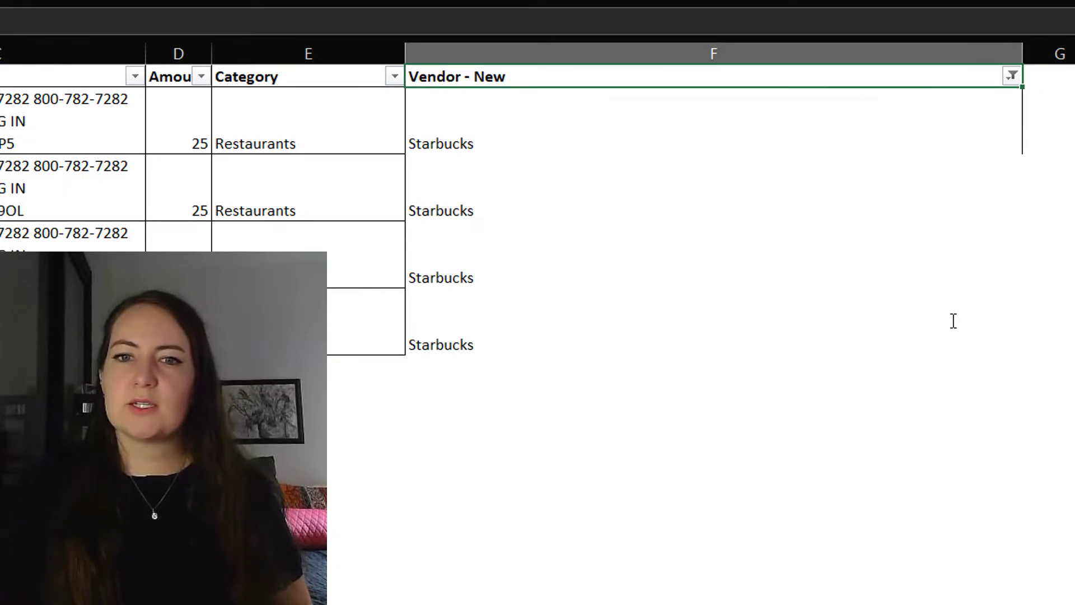
key(alt+a)
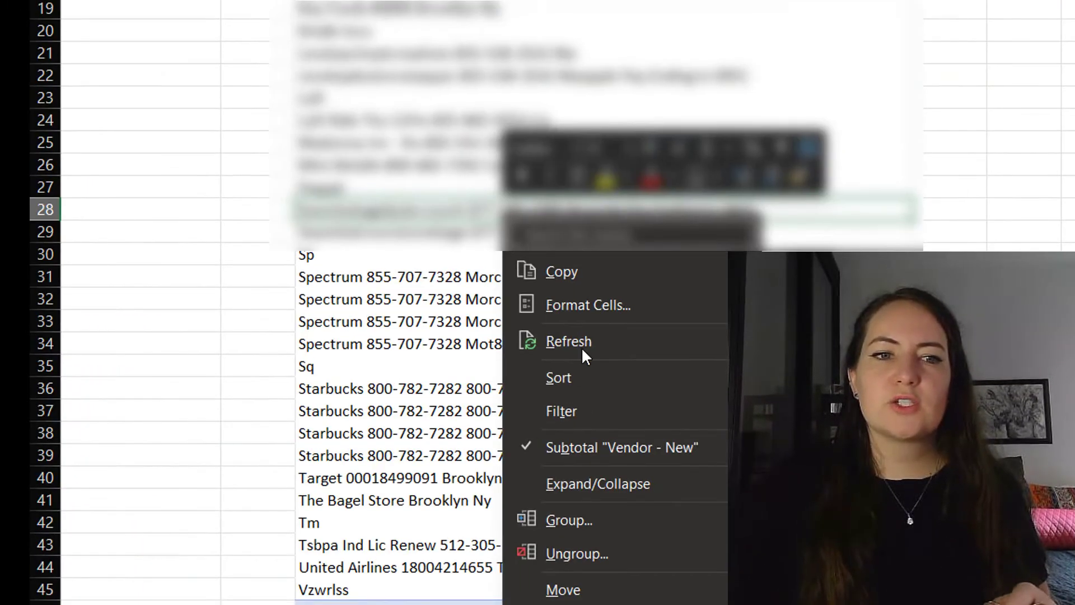
click(583, 355)
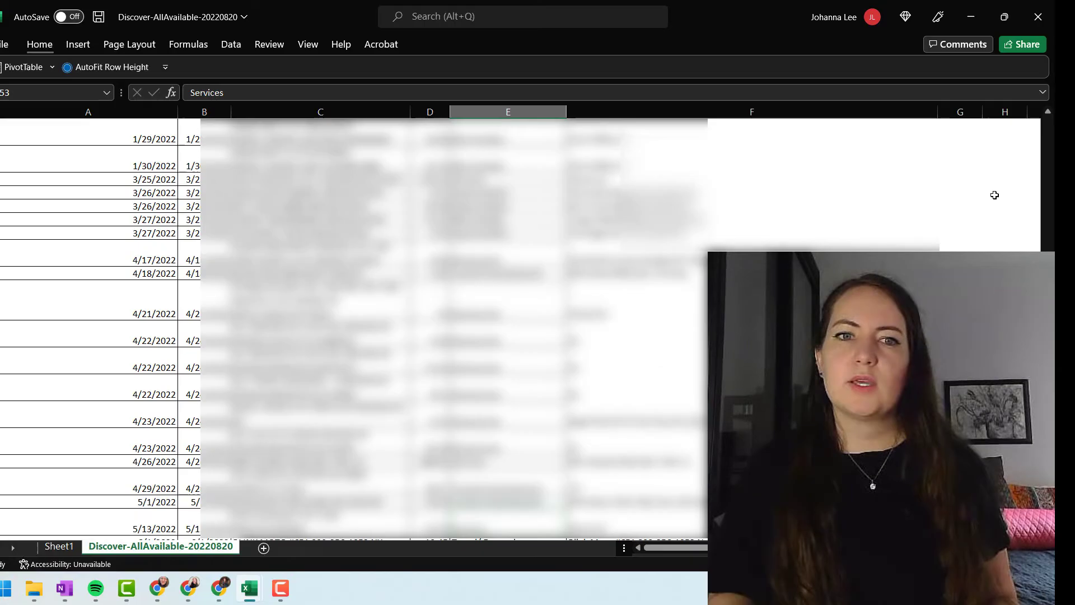
- Convert the whole transaction range A13:F163 into a table with headers
key(ctrl+a)
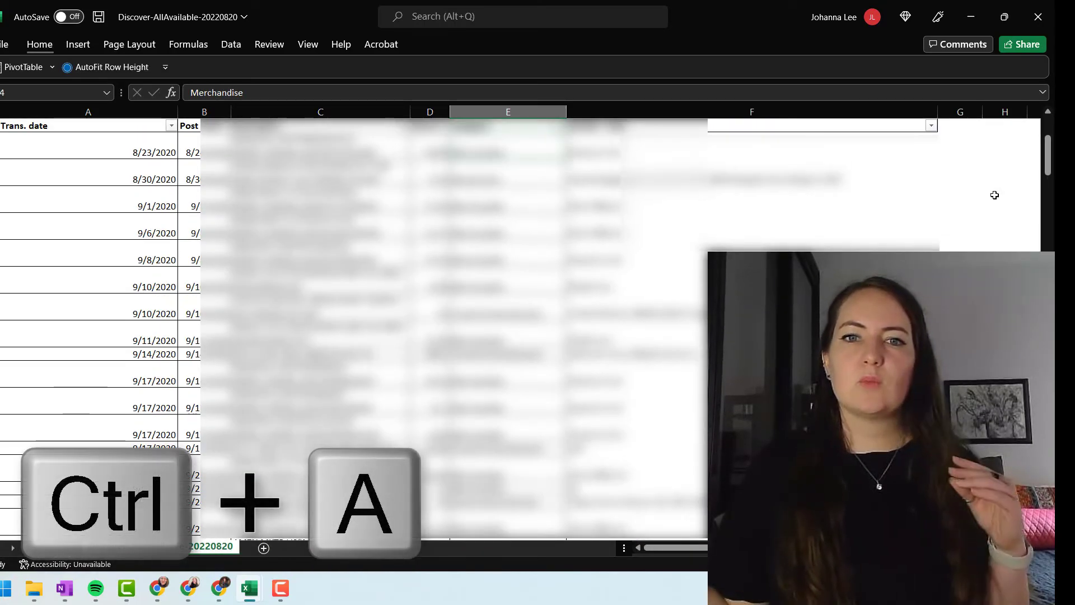
key(ctrl+a)
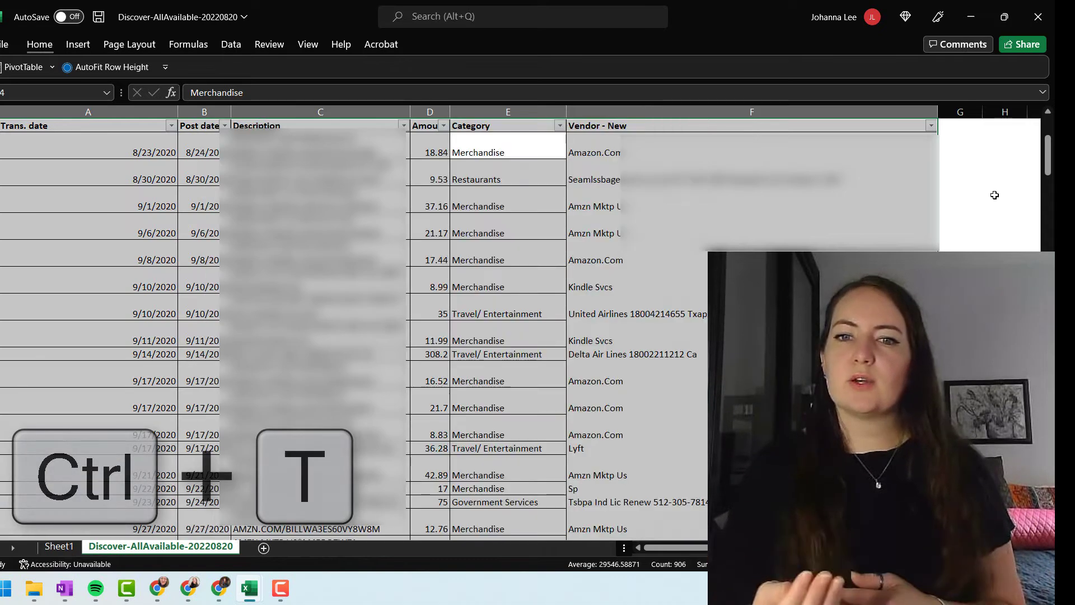
key(ctrl+t)
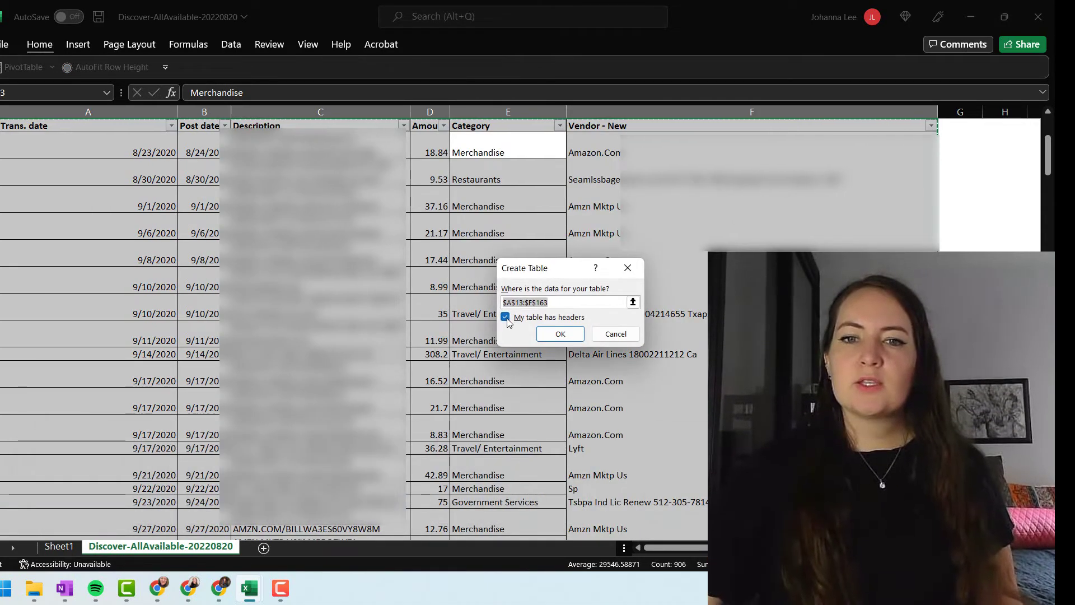
click(564, 332)
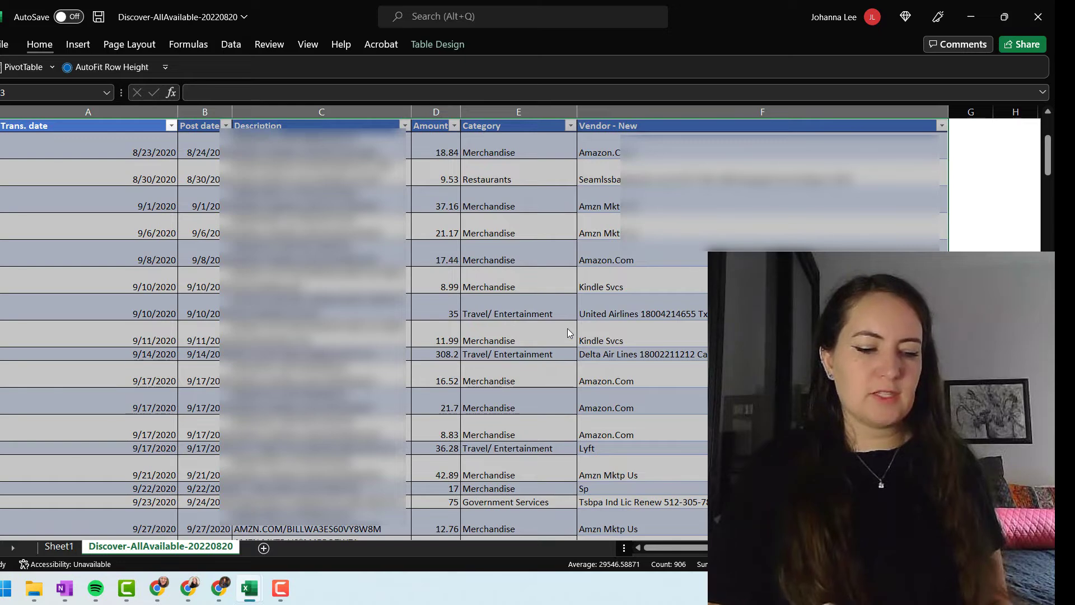
- Create a PivotTable from Table1 on a new worksheet with Category as its row field
key(alt)
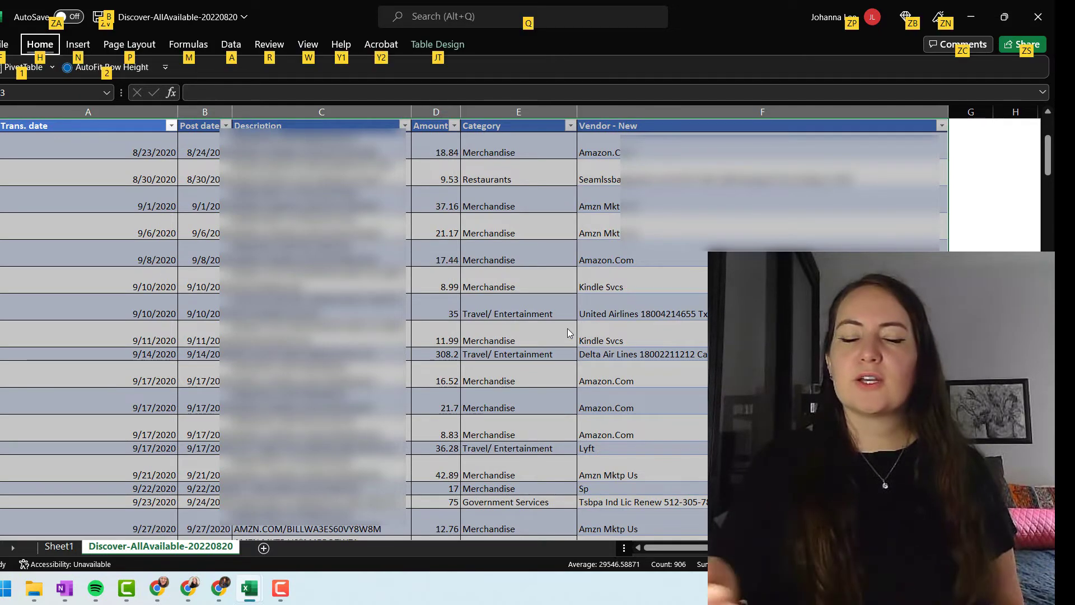
key(1)
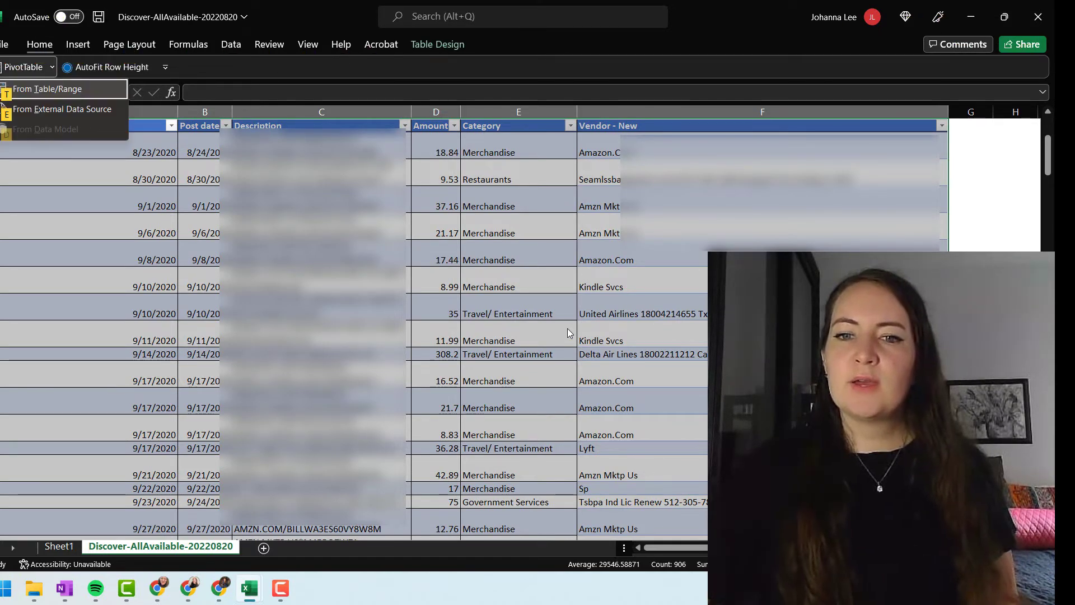
key(t)
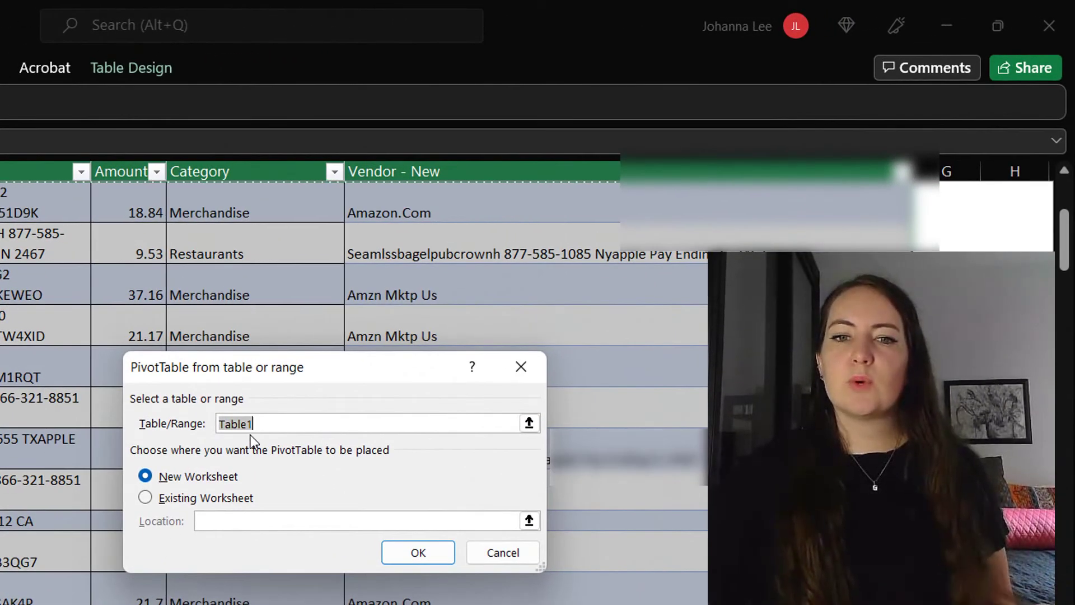
click(416, 552)
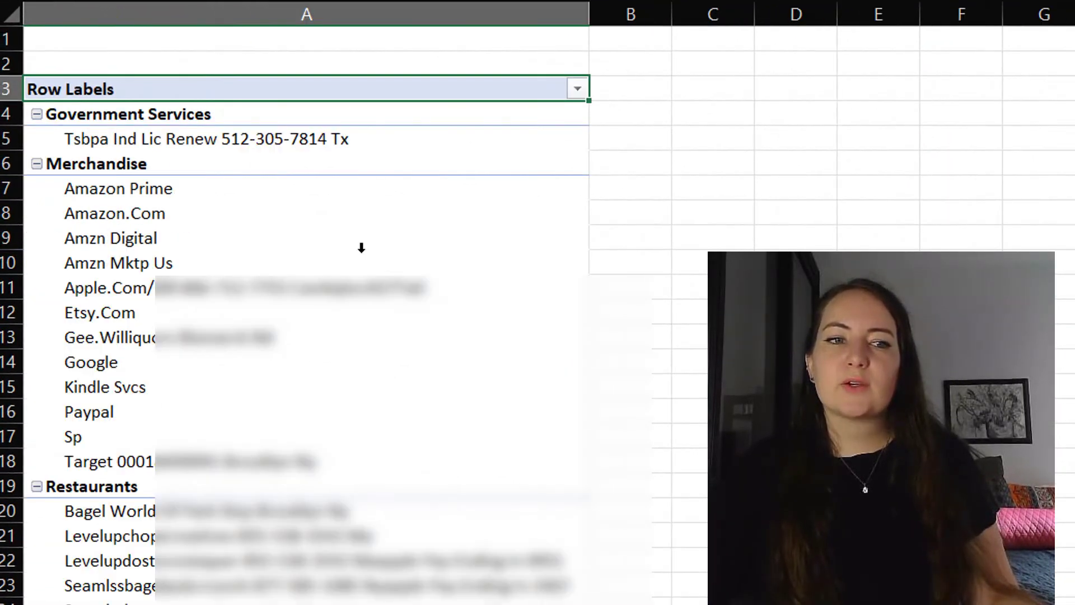
- Nest "Vendor - New" under Category in the PivotTable rows and review the vendors listed in each category
click(361, 247)
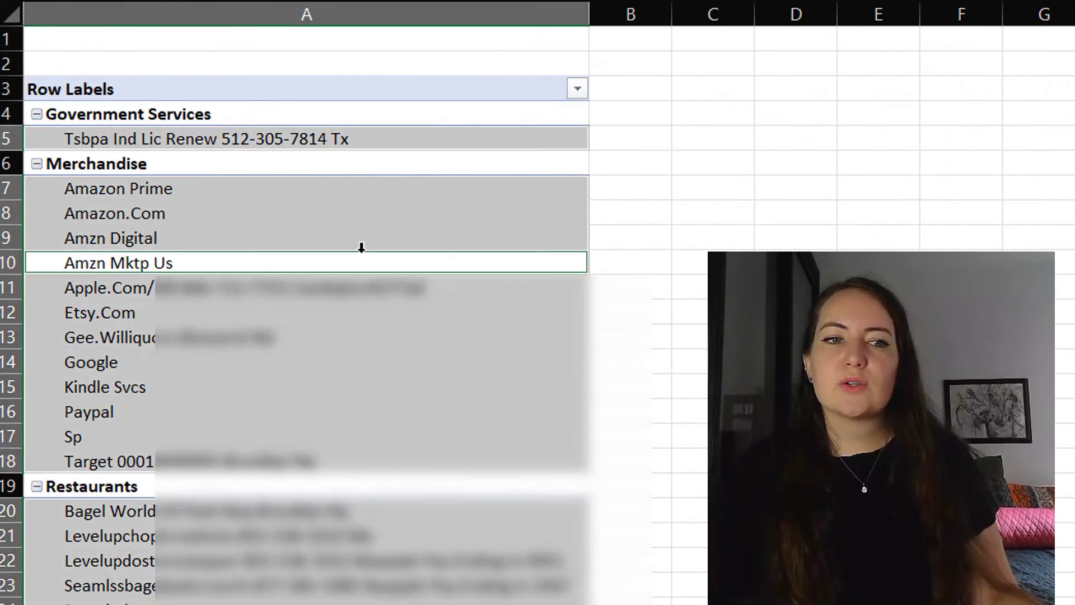
scroll(443, 425, down, 3)
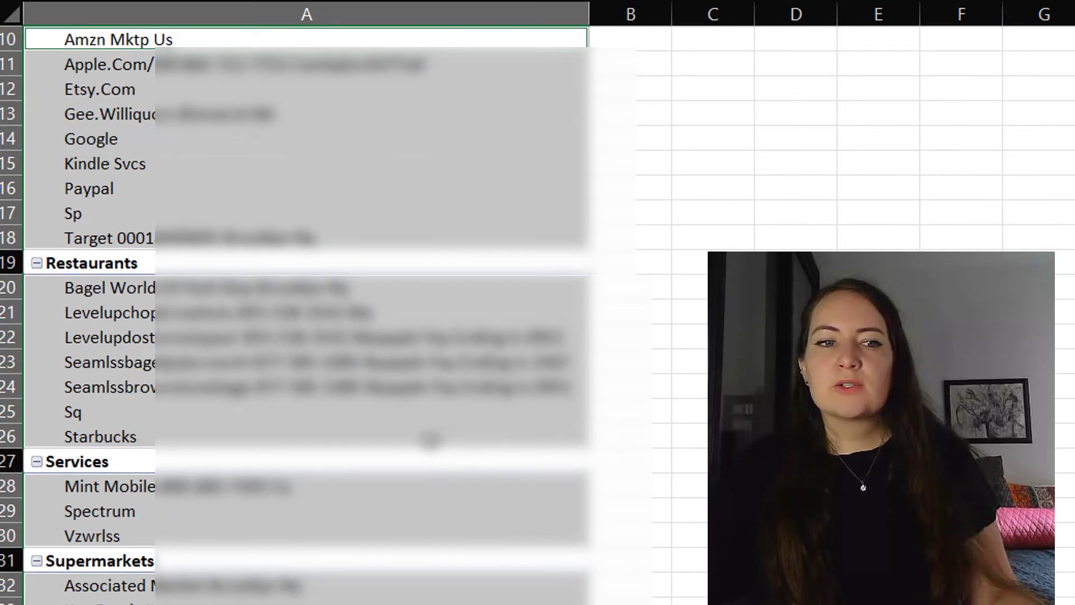
click(380, 327)
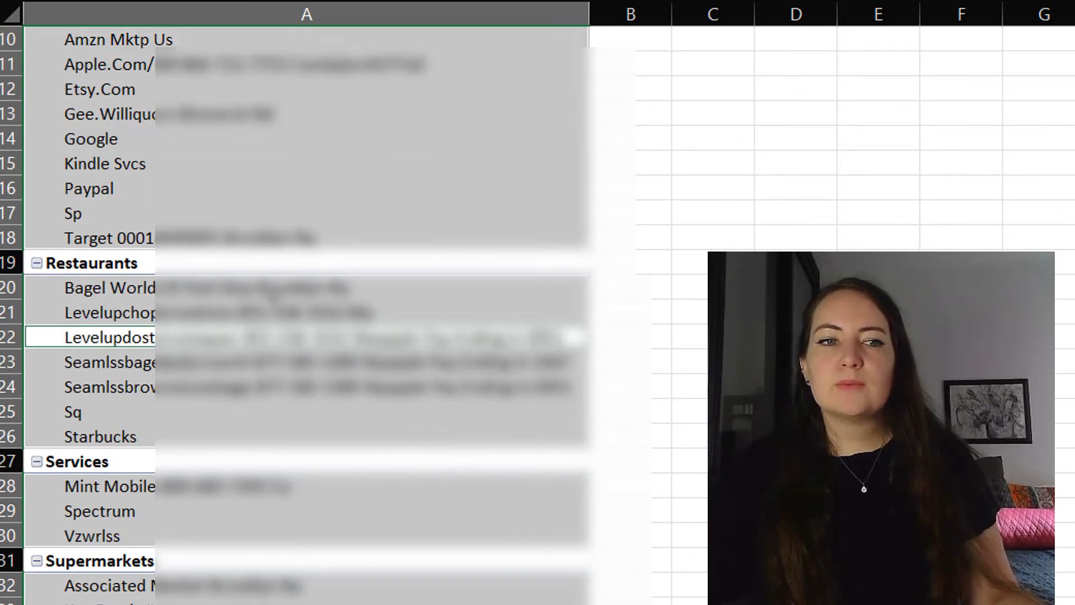
drag(269, 287, 312, 426)
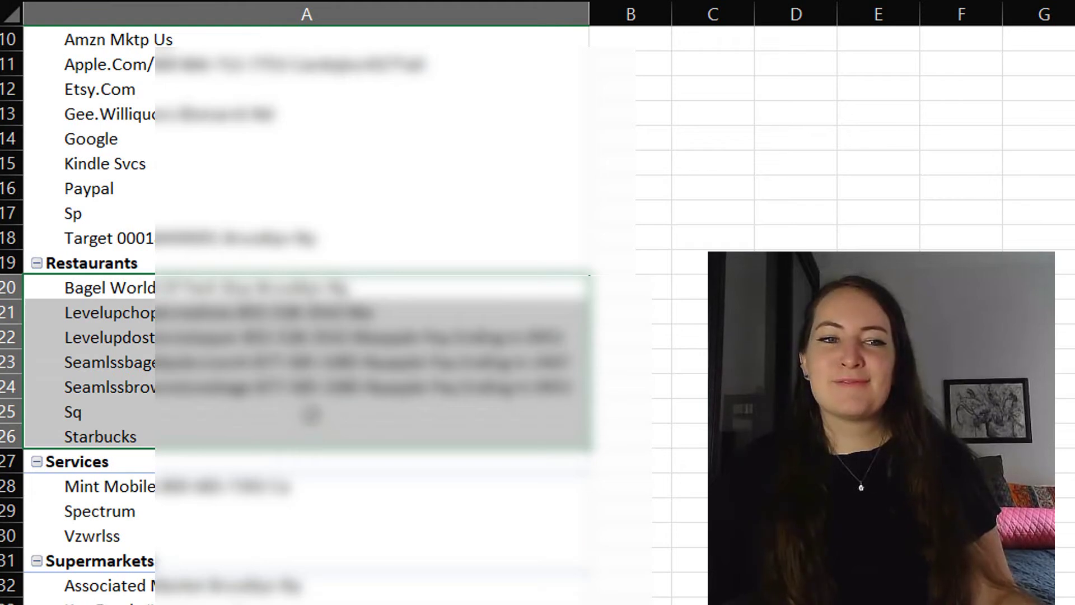
scroll(311, 413, down, 3)
click(290, 365)
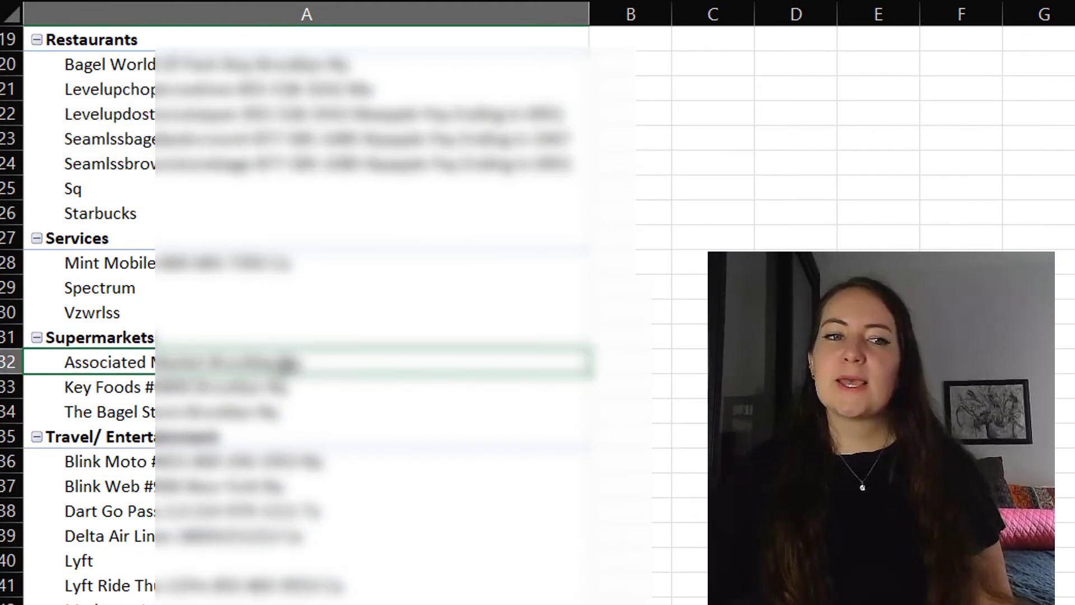
drag(290, 370, 312, 396)
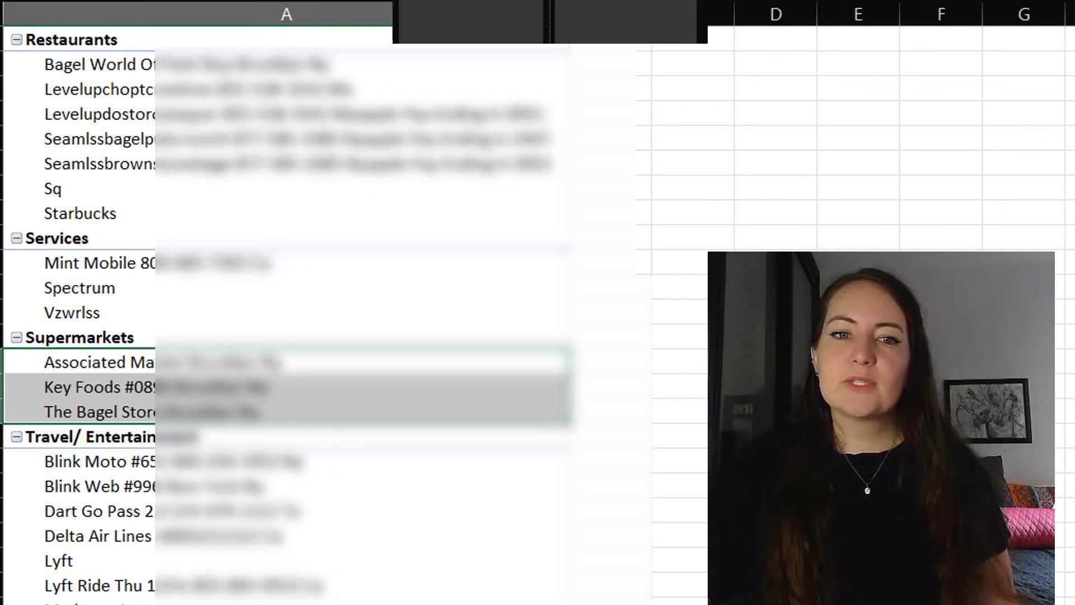
- Add the Amount field to the PivotTable values as a sum and look over the category and vendor rows
drag(438, 214, 624, 567)
click(636, 412)
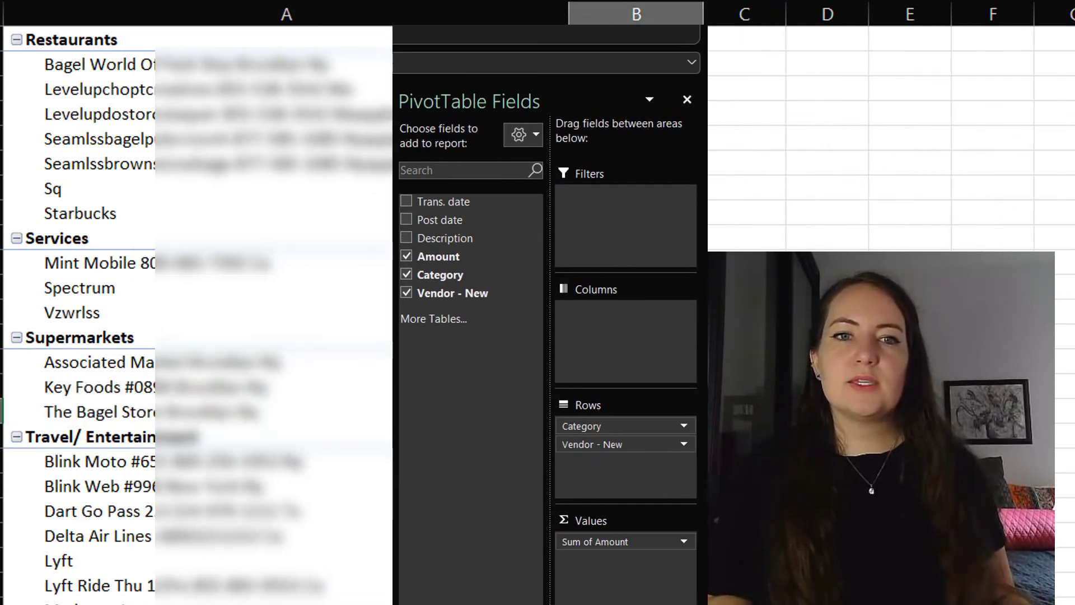
scroll(196, 314, up, 5)
scroll(196, 314, down, 4)
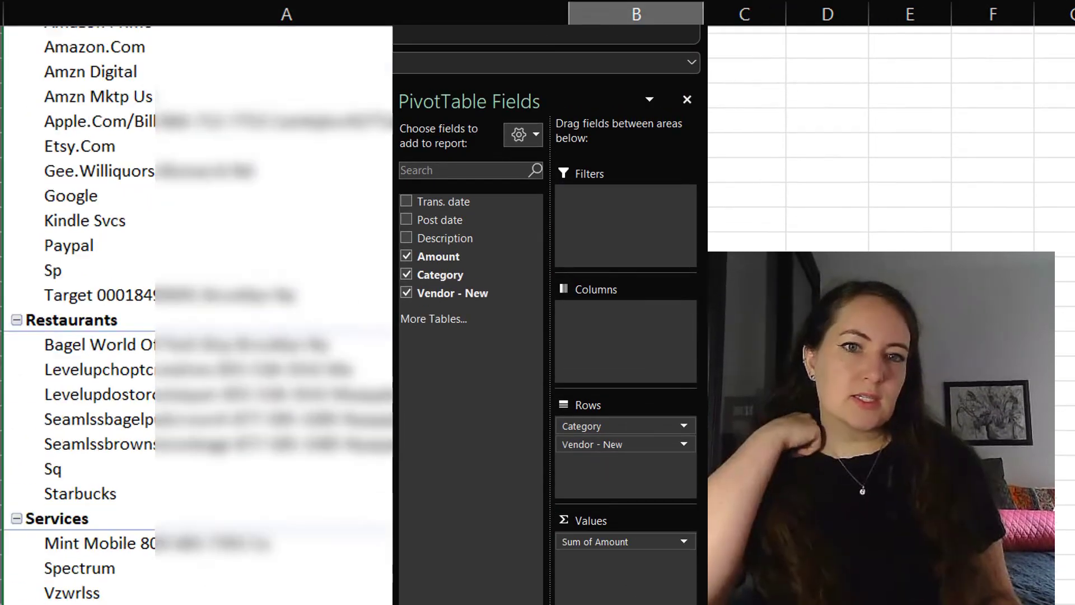
scroll(196, 314, up, 5)
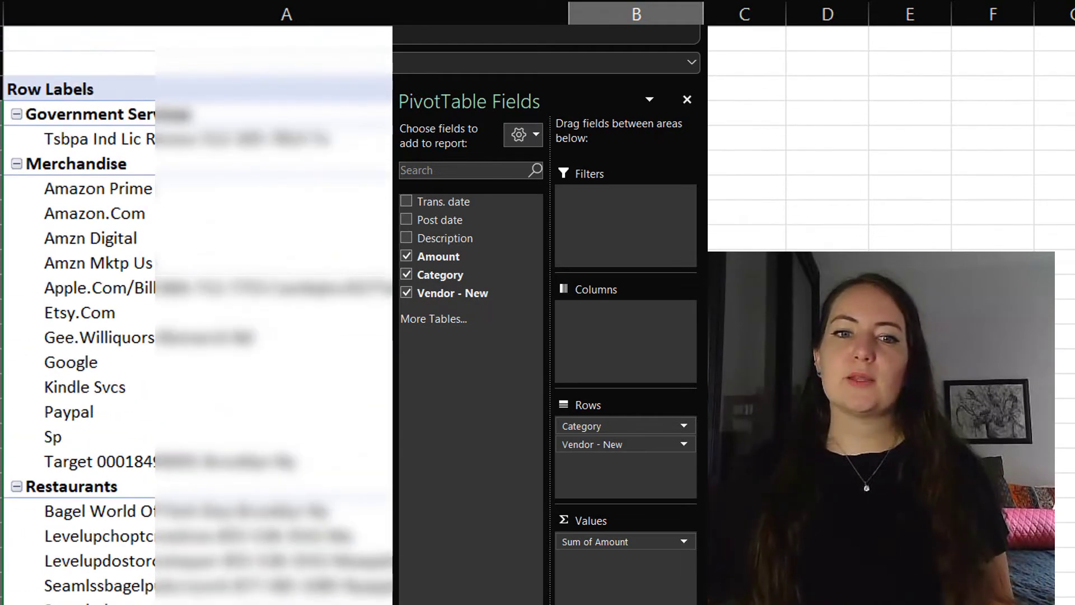
scroll(196, 314, down, 5)
scroll(196, 313, up, 5)
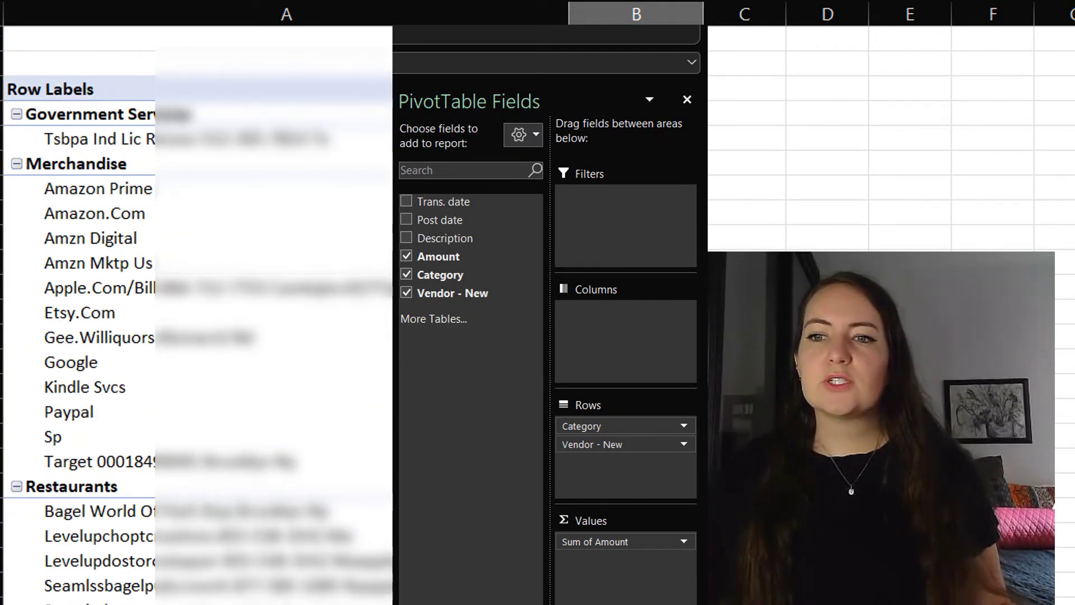
- Add "Trans. date" to the PivotTable columns and compare the category amounts across the years
drag(437, 210, 610, 350)
click(860, 167)
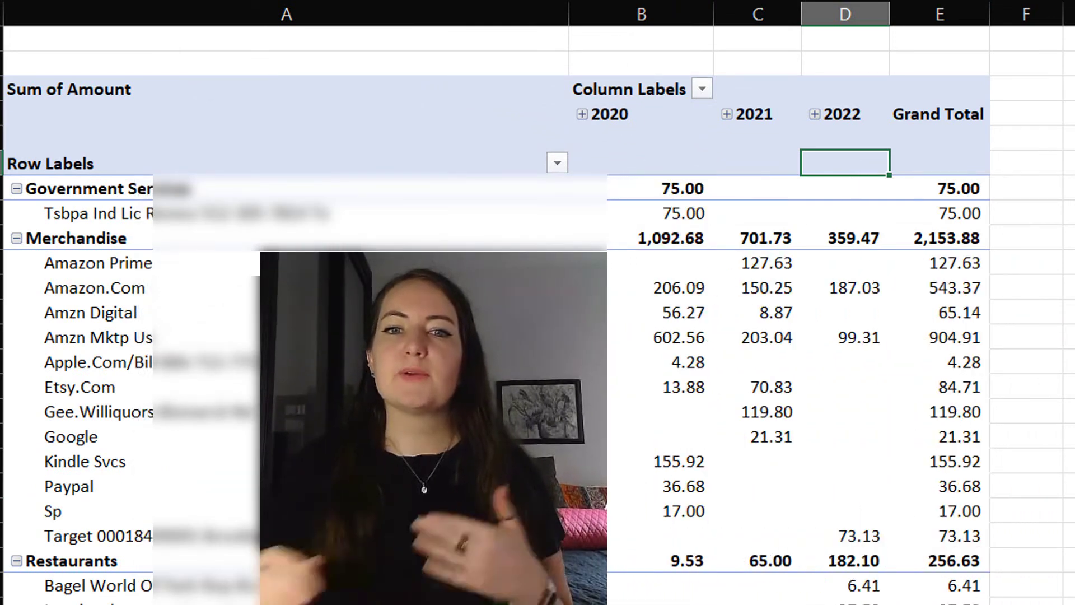
click(642, 12)
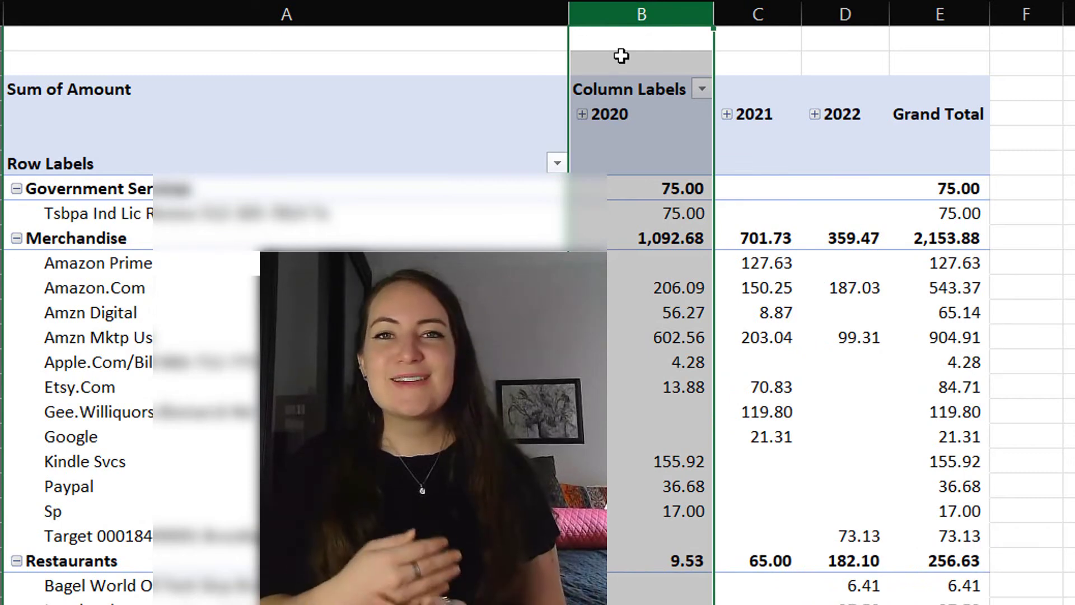
click(631, 213)
mouse_move(631, 213)
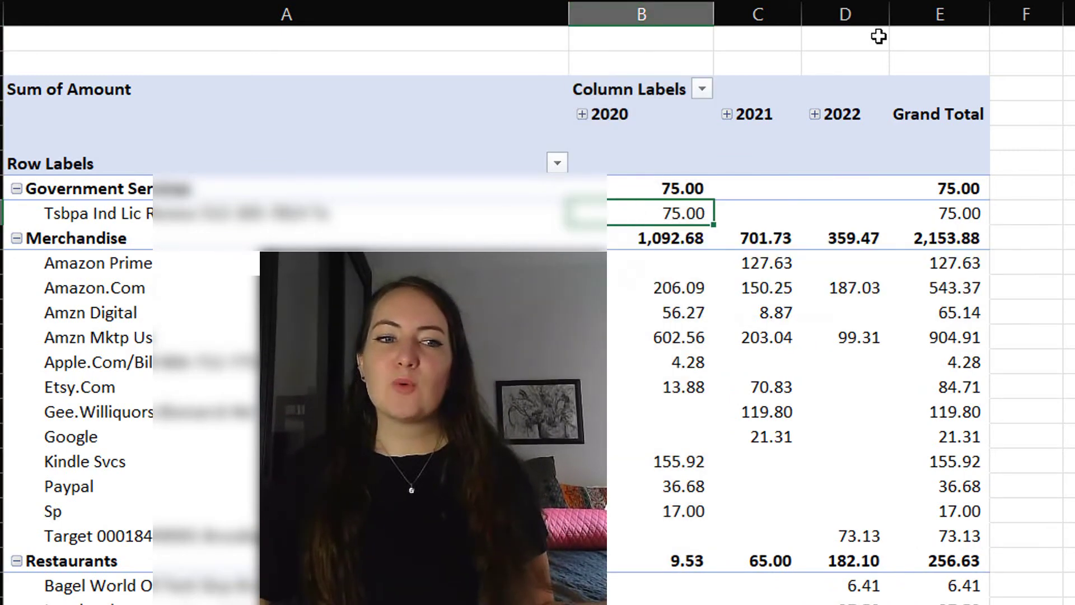
key(Down)
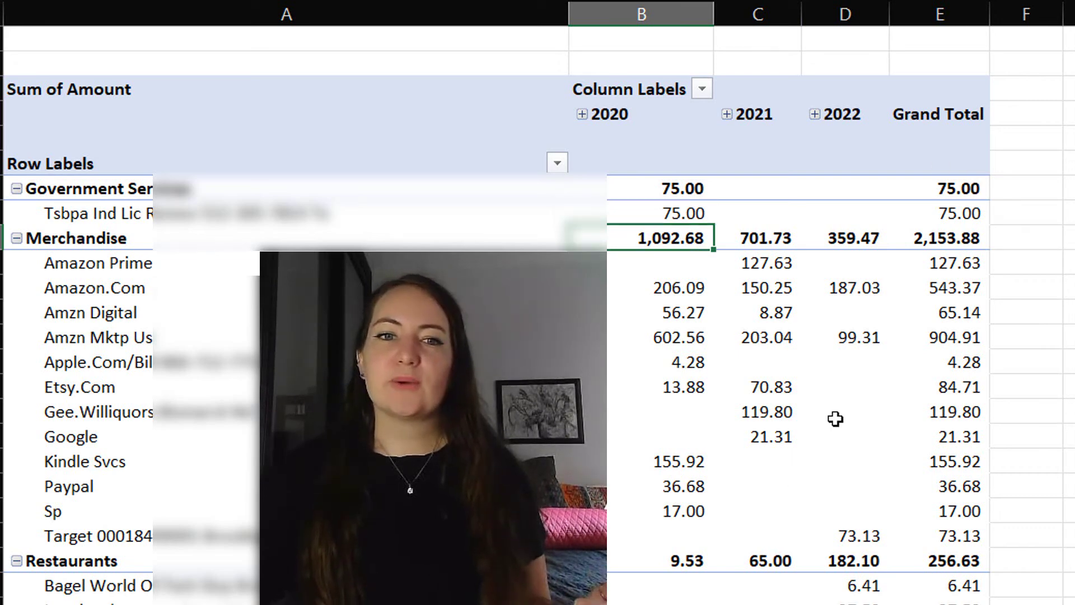
click(693, 567)
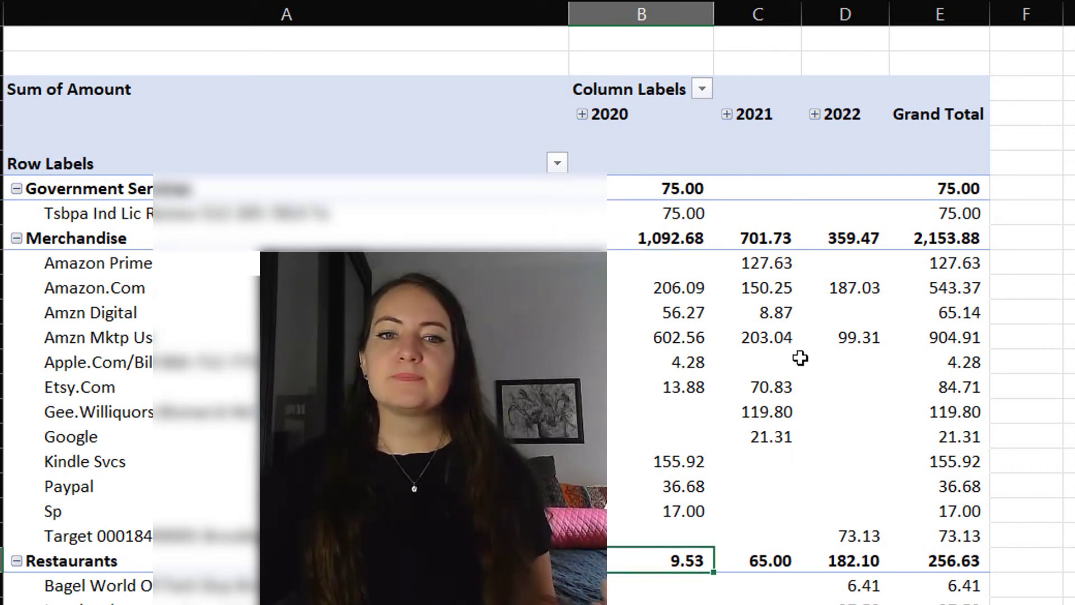
click(769, 239)
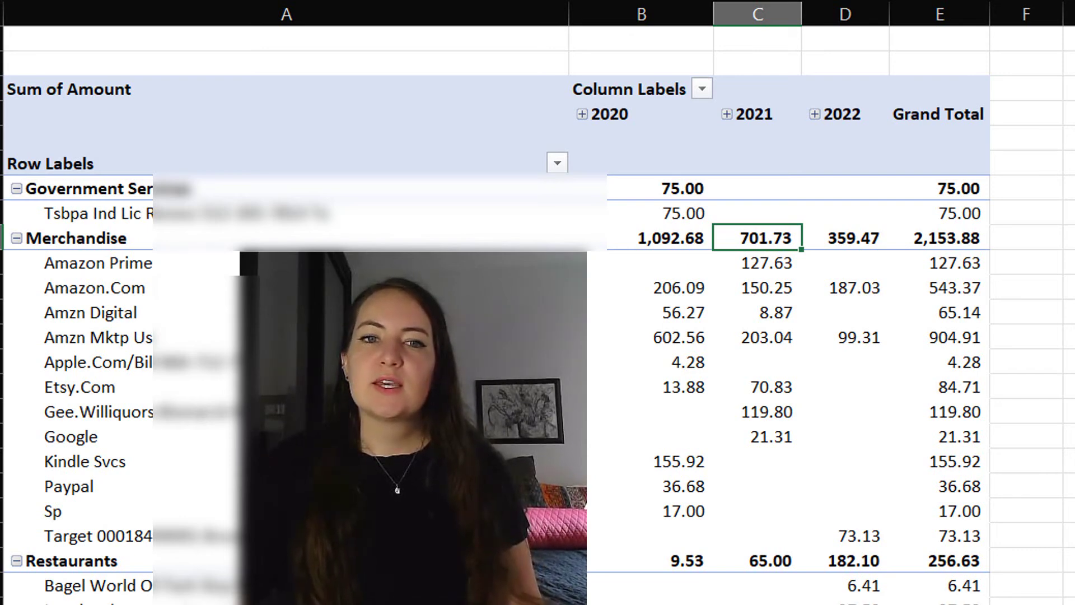
- Expand 2021 and 2022 into quarters and select both years' Qtr1 columns for comparison
click(728, 115)
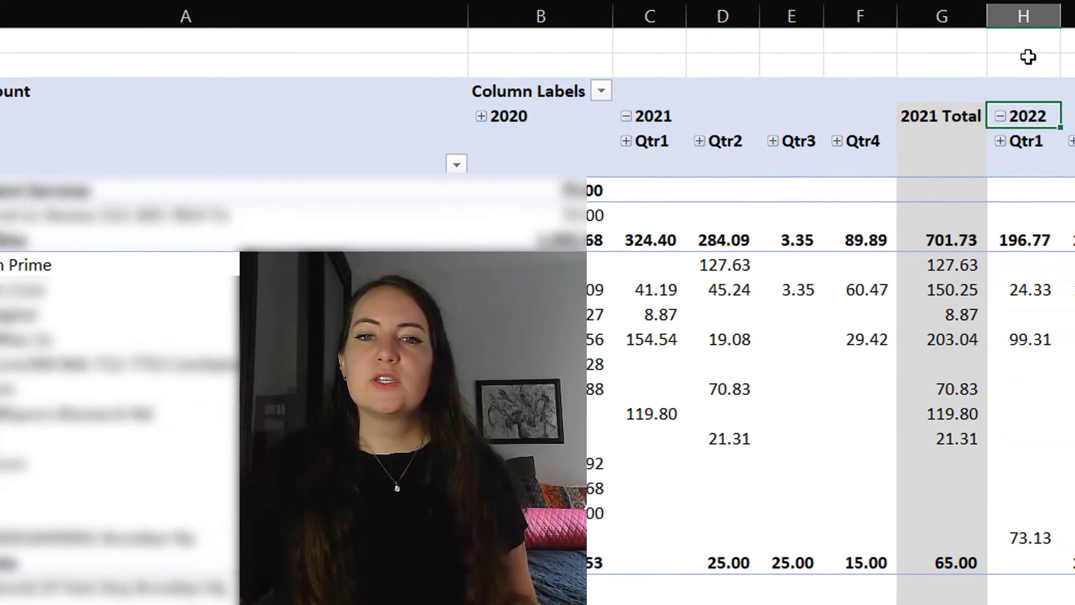
click(1011, 17)
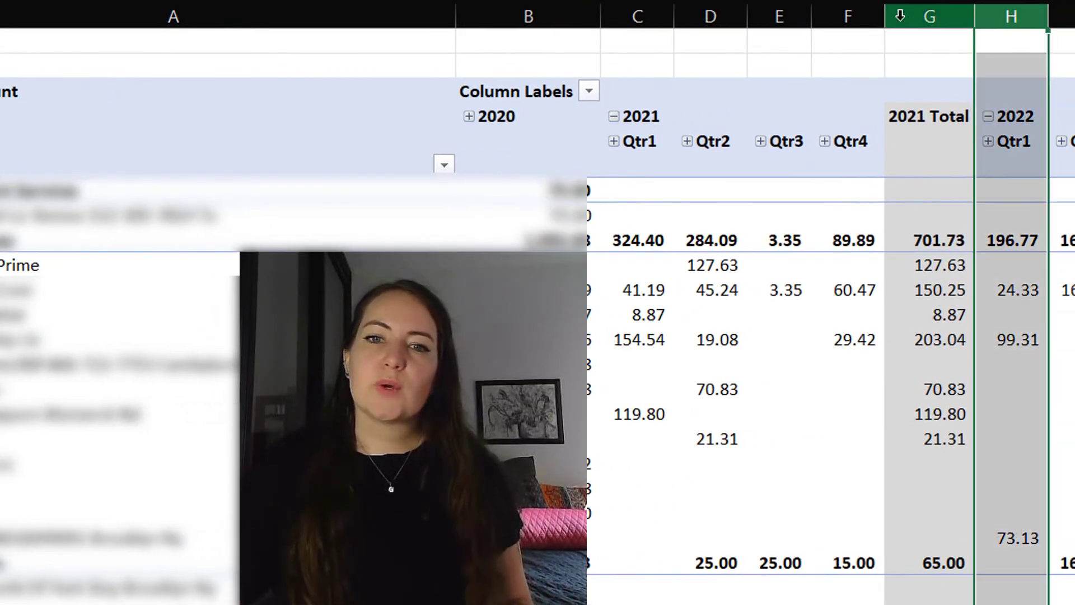
click(643, 11)
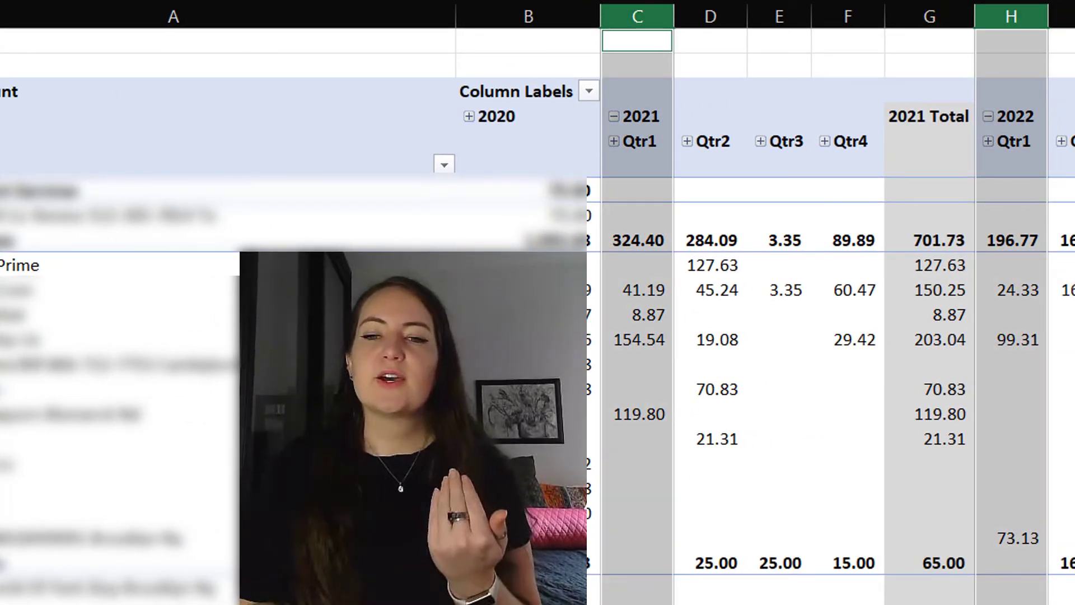